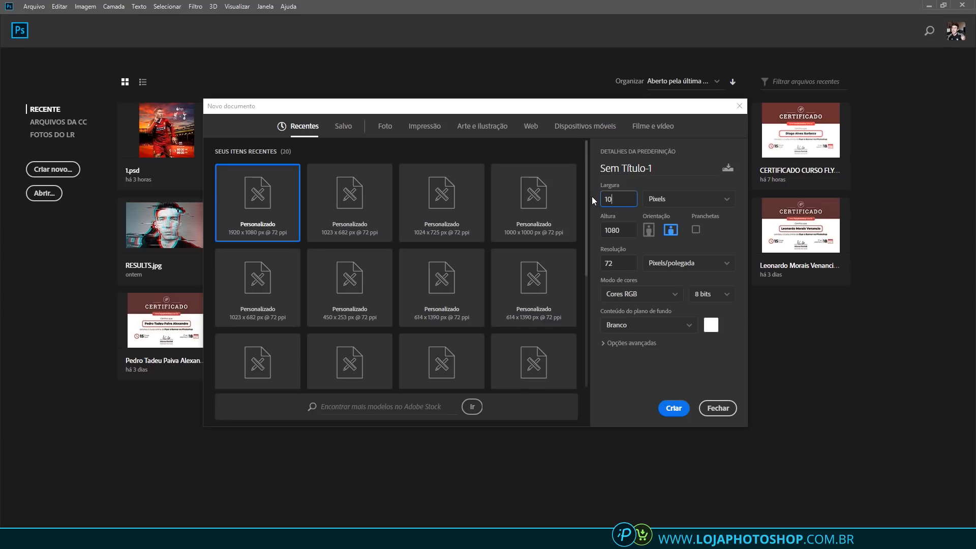
Create a new document 1000 px wide and 1000 px high at 72 pixels per inch
{"action": "left_click", "coordinate": [618, 230]}
{"action": "type", "text": "1000"}
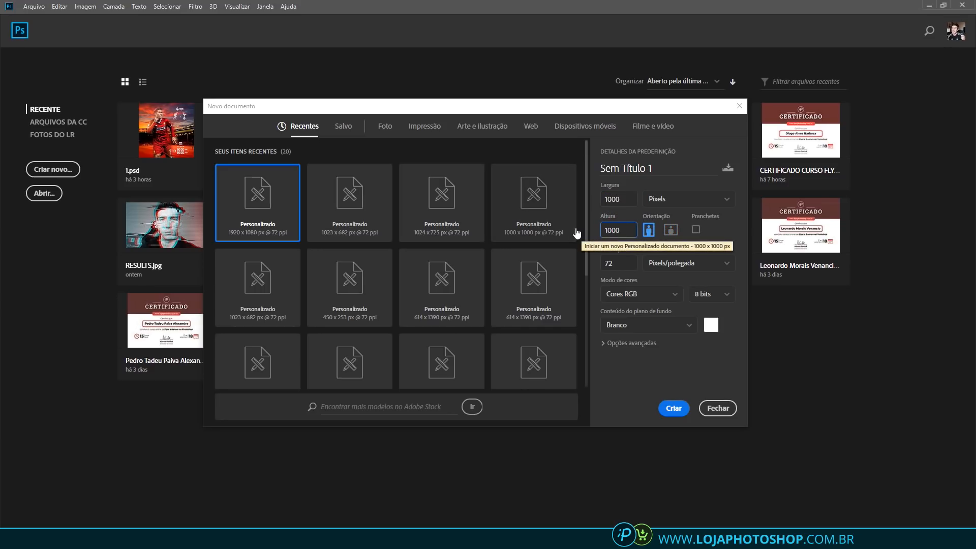
{"action": "left_click", "coordinate": [616, 262]}
{"action": "left_click", "coordinate": [676, 408]}
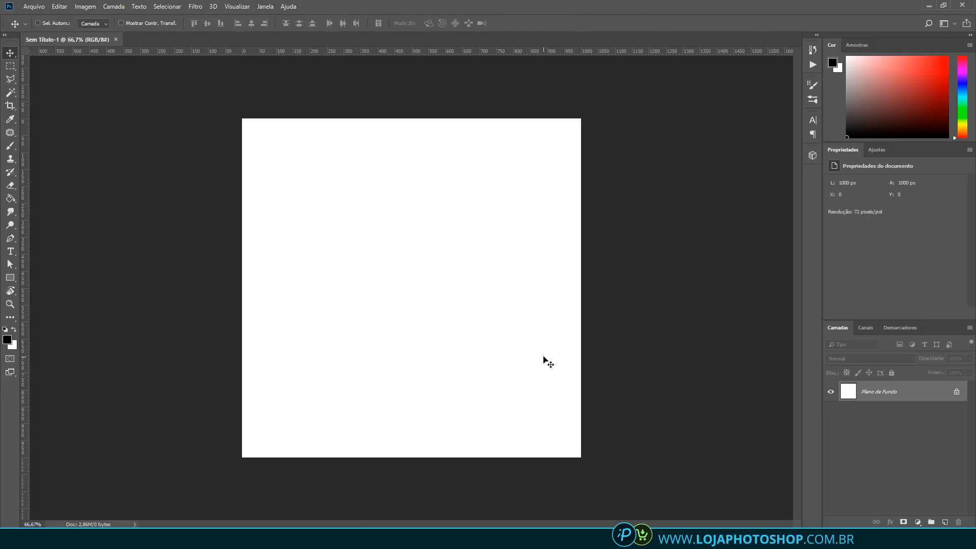
Place the Estádio-Anfield-Road image from the 1 - project folder into the new Photoshop document
{"action": "left_click", "coordinate": [234, 536]}
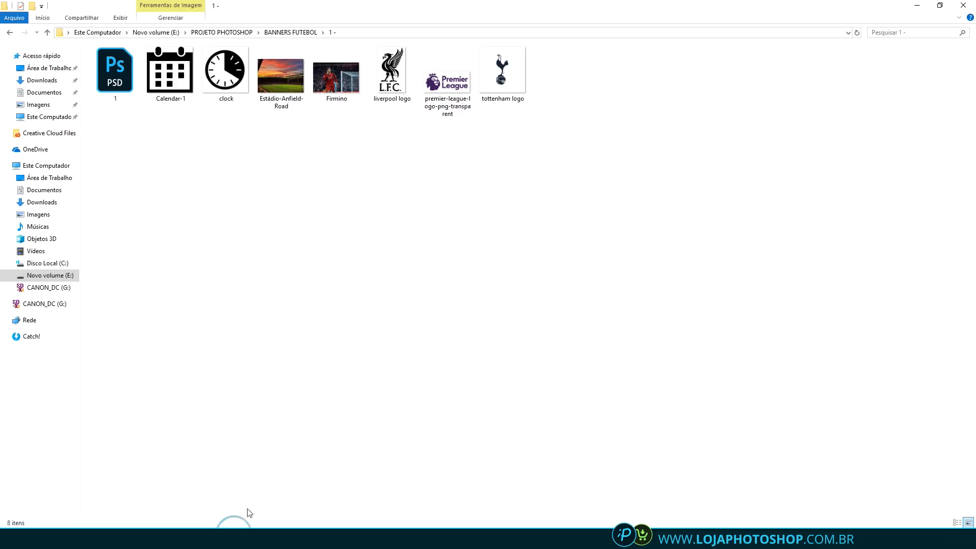
{"action": "left_click", "coordinate": [282, 90]}
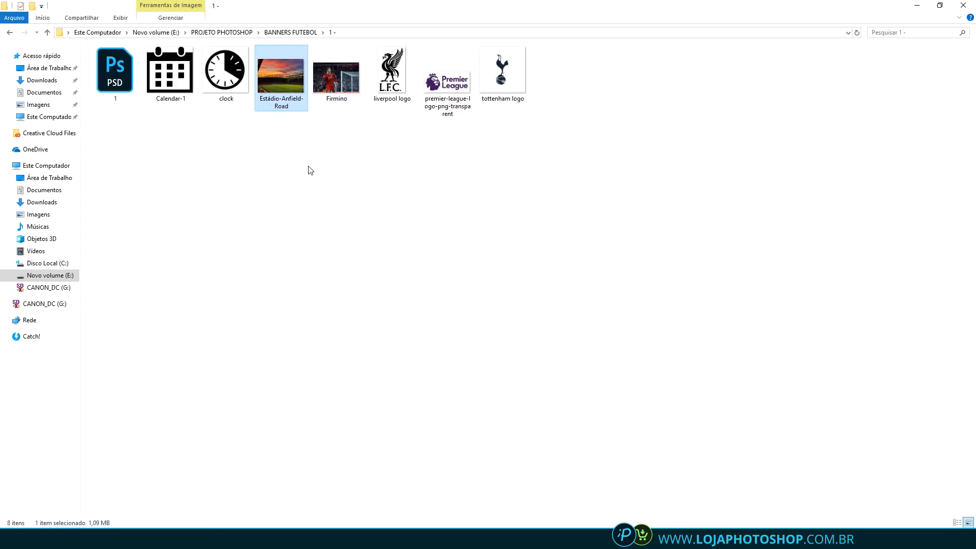
{"action": "left_click_drag", "start_coordinate": [288, 86], "coordinate": [291, 455]}
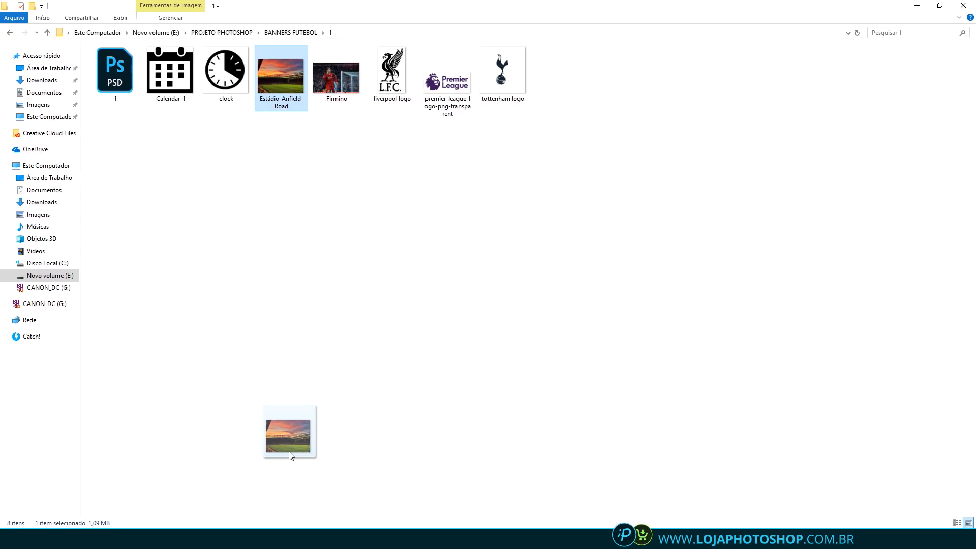
{"action": "left_click_drag", "start_coordinate": [291, 455], "coordinate": [381, 388]}
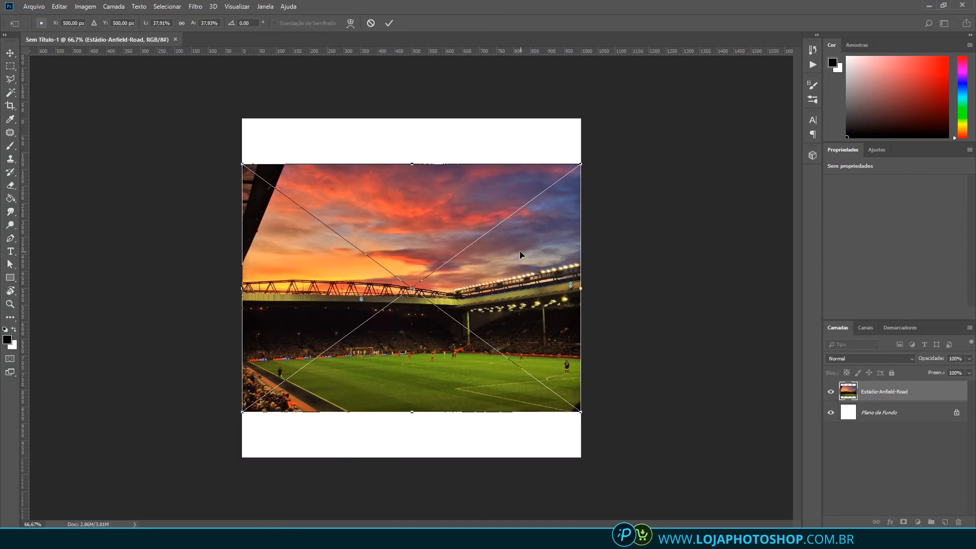
Scale the stadium image to about 53.6% and shift it left so that it covers the whole canvas
{"action": "left_click_drag", "start_coordinate": [580, 162], "coordinate": [652, 114]}
{"action": "left_click_drag", "start_coordinate": [608, 196], "coordinate": [549, 234]}
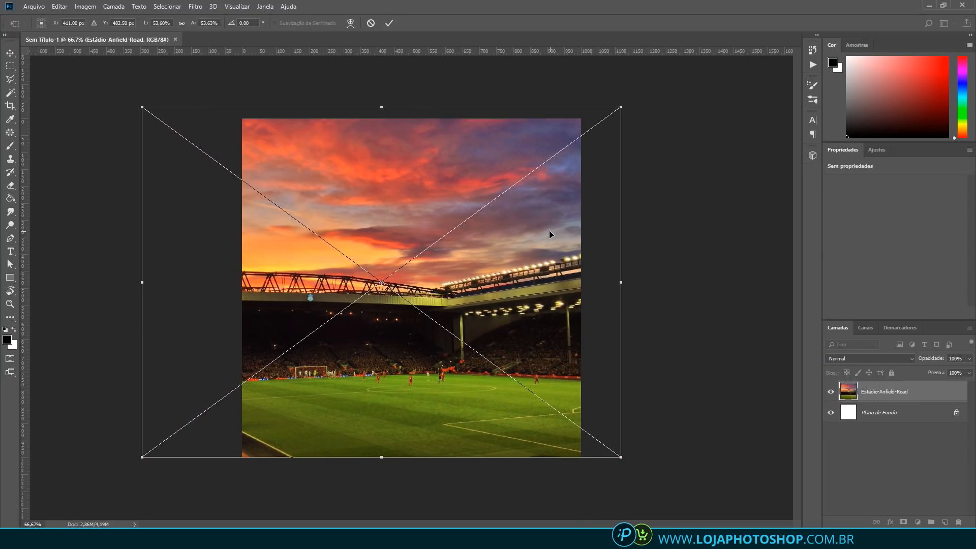
{"action": "key", "text": "Return"}
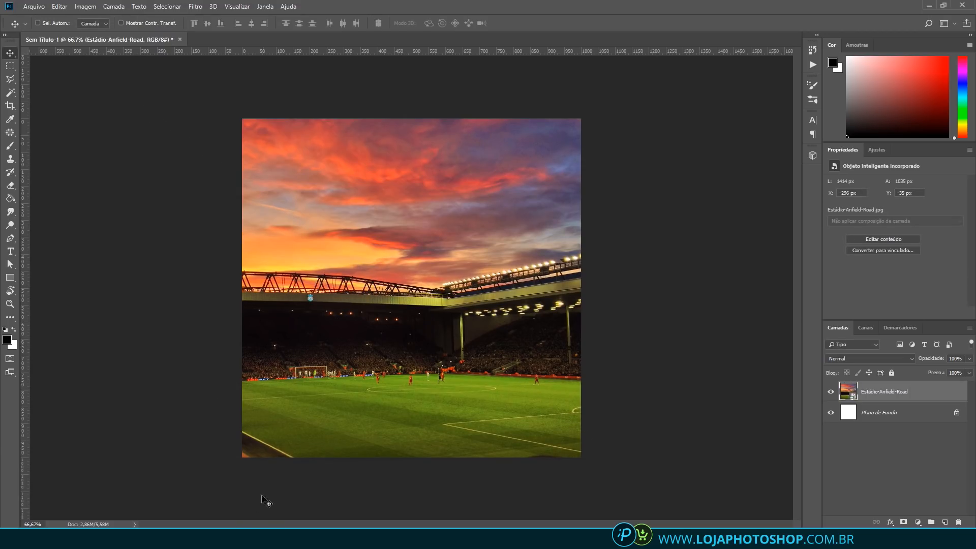
Open the Firmino image from the project folder in Photoshop as a separate document
{"action": "left_click", "coordinate": [311, 538]}
{"action": "left_click", "coordinate": [334, 82]}
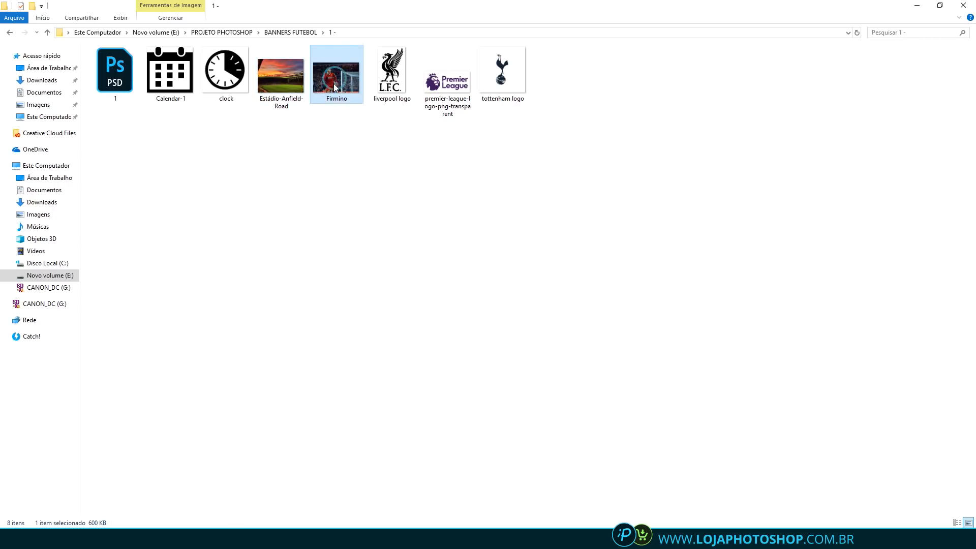
{"action": "right_click", "coordinate": [334, 83]}
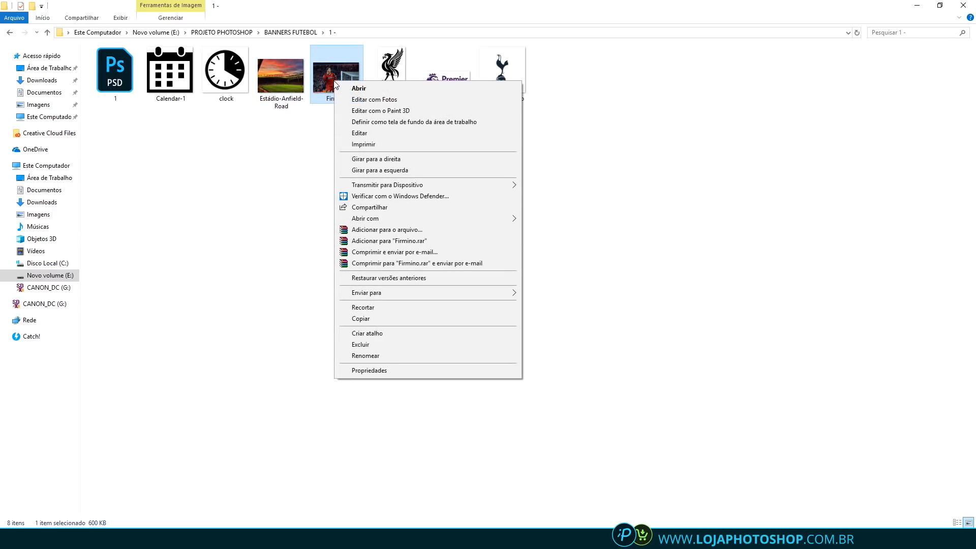
{"action": "left_click", "coordinate": [554, 231]}
{"action": "left_click", "coordinate": [501, 330]}
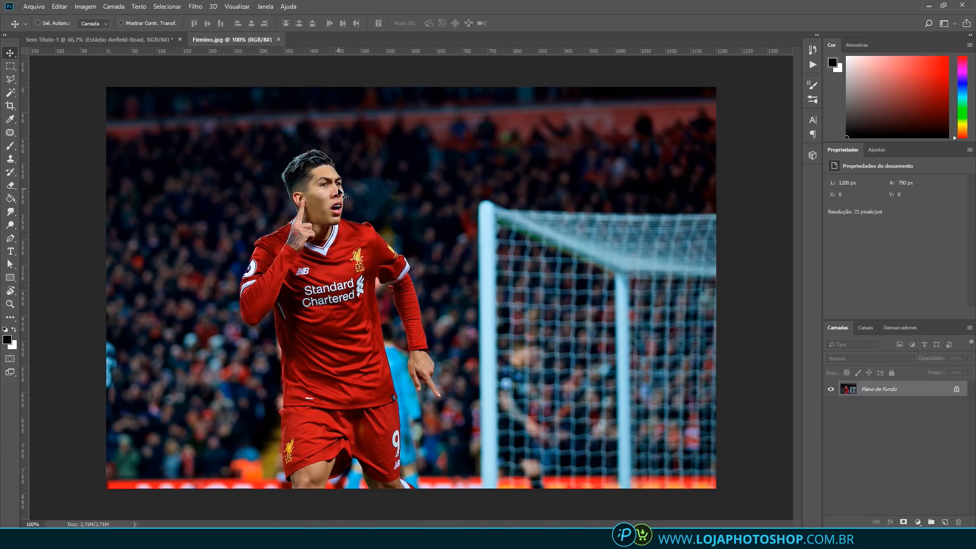
With the Pen tool in path mode, start the player's outline at the image's lower edge, tracing the left knee and the shorts' hem
{"action": "scroll", "coordinate": [343, 277], "scroll_direction": "up", "scroll_amount": 3}
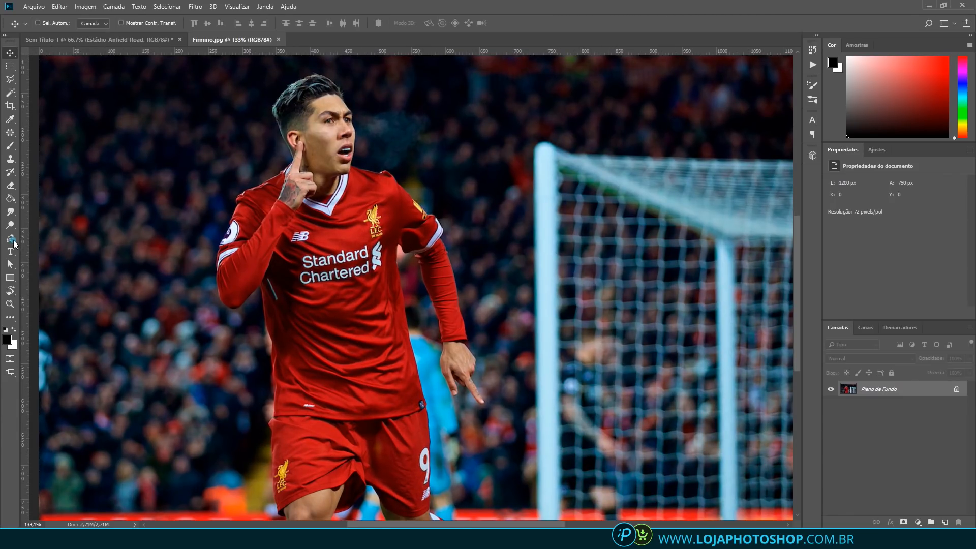
{"action": "left_click", "coordinate": [13, 241]}
{"action": "left_click", "coordinate": [62, 25]}
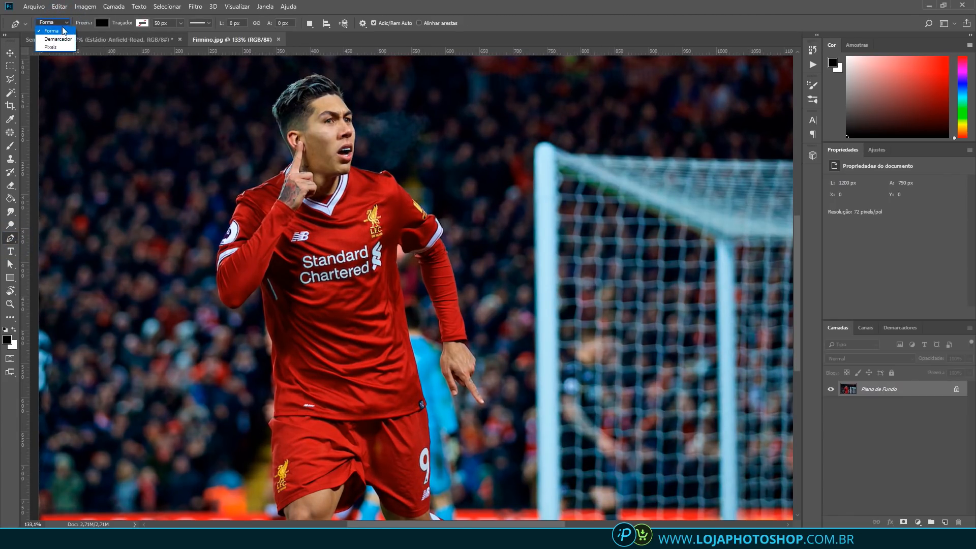
{"action": "left_click", "coordinate": [58, 38]}
{"action": "scroll", "coordinate": [253, 480], "scroll_direction": "up", "scroll_amount": 3}
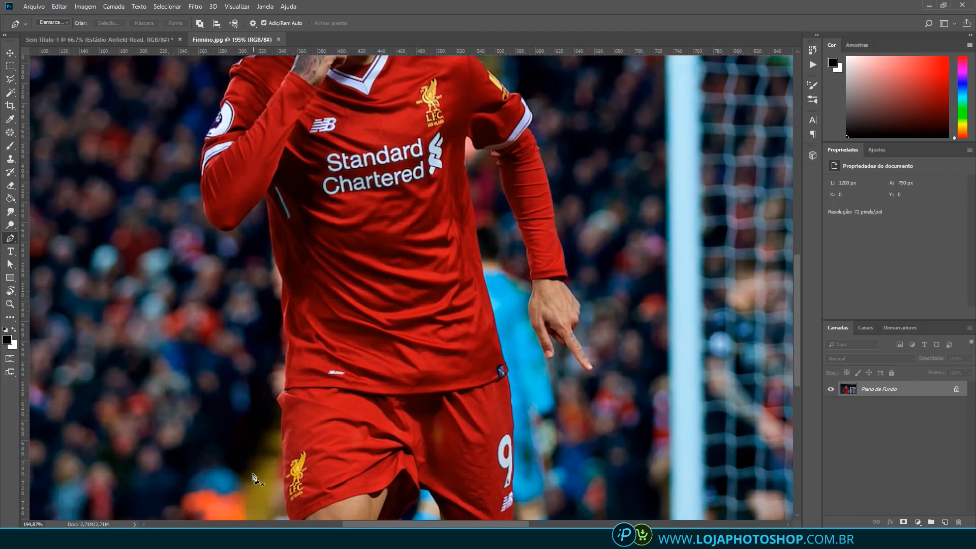
{"action": "scroll", "coordinate": [253, 480], "scroll_direction": "up", "scroll_amount": 4}
{"action": "scroll", "coordinate": [323, 462], "scroll_direction": "down", "scroll_amount": 3}
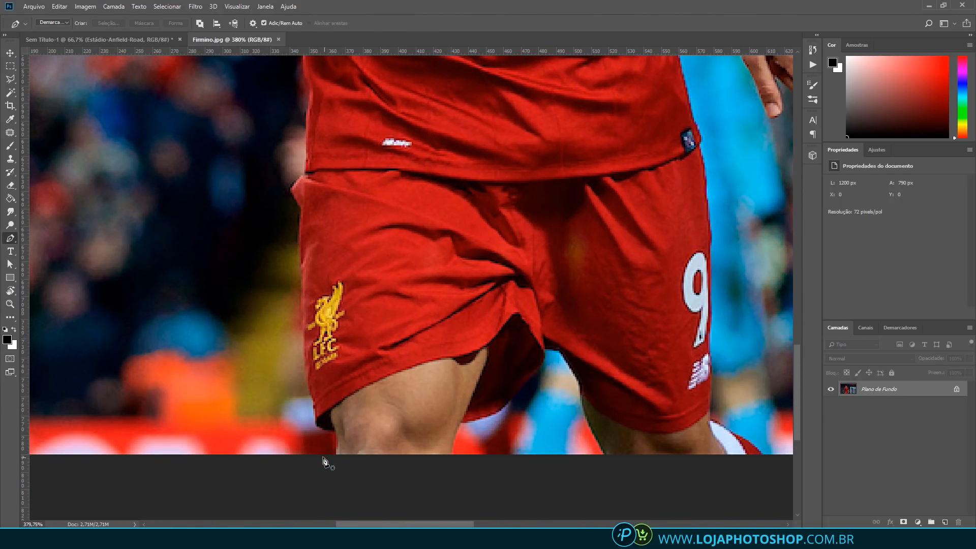
{"action": "scroll", "coordinate": [323, 462], "scroll_direction": "up", "scroll_amount": 2}
{"action": "left_click", "coordinate": [340, 456]}
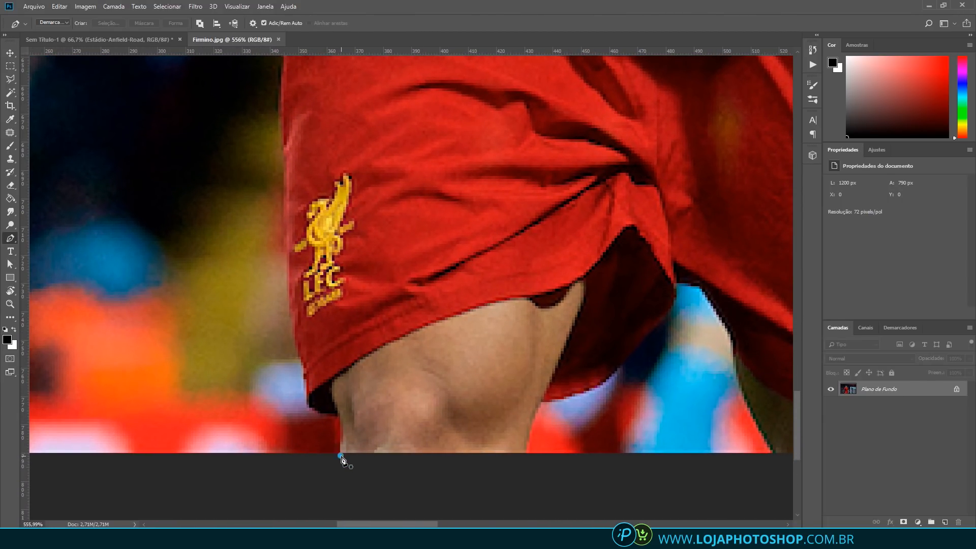
{"action": "left_click_drag", "start_coordinate": [340, 416], "coordinate": [335, 406]}
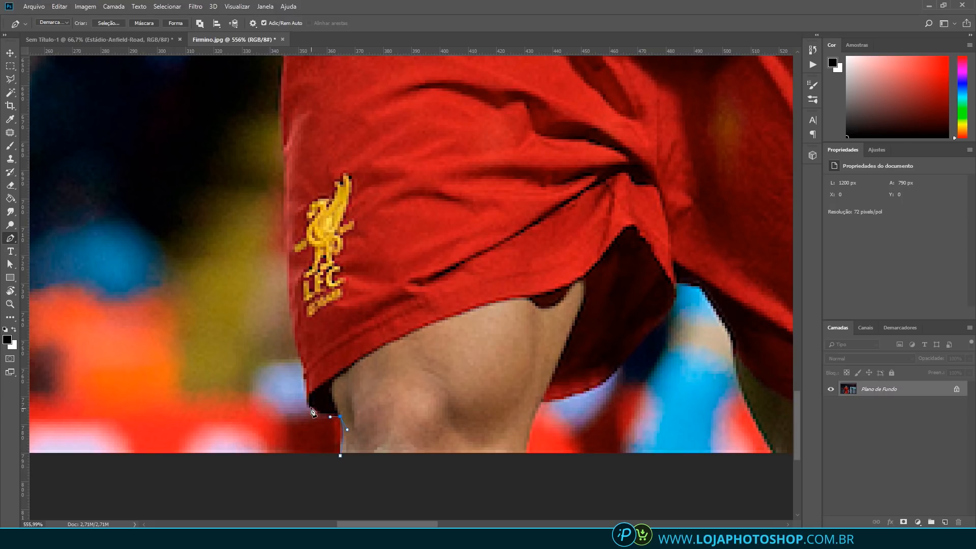
{"action": "left_click_drag", "start_coordinate": [307, 416], "coordinate": [306, 396]}
{"action": "left_click_drag", "start_coordinate": [303, 366], "coordinate": [302, 361]}
{"action": "left_click_drag", "start_coordinate": [289, 295], "coordinate": [288, 280]}
Continue the path up the left edge of the shorts and along the side of the shirt towards the raised arm
{"action": "scroll", "coordinate": [317, 343], "scroll_direction": "down", "scroll_amount": 7}
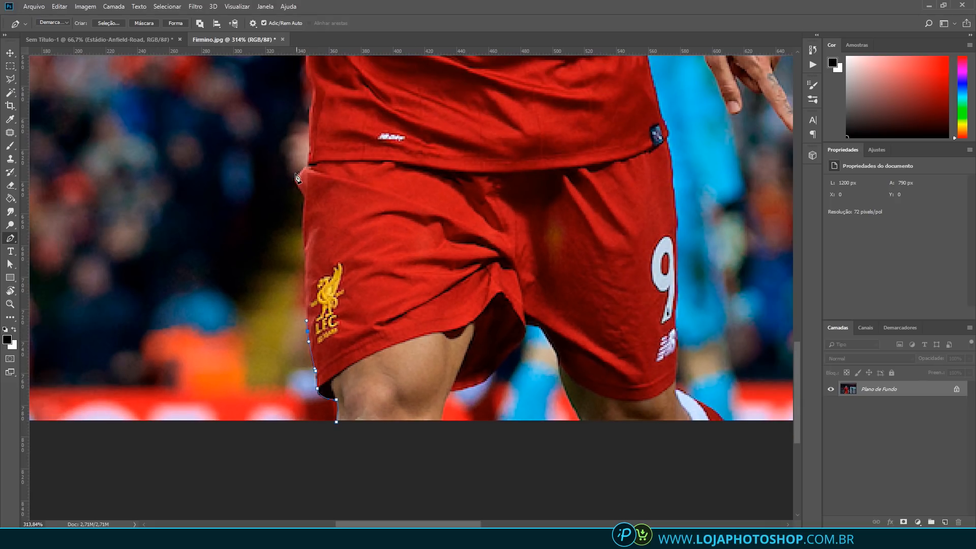
{"action": "scroll", "coordinate": [299, 199], "scroll_direction": "up", "scroll_amount": 7}
{"action": "left_click_drag", "start_coordinate": [312, 304], "coordinate": [312, 287]}
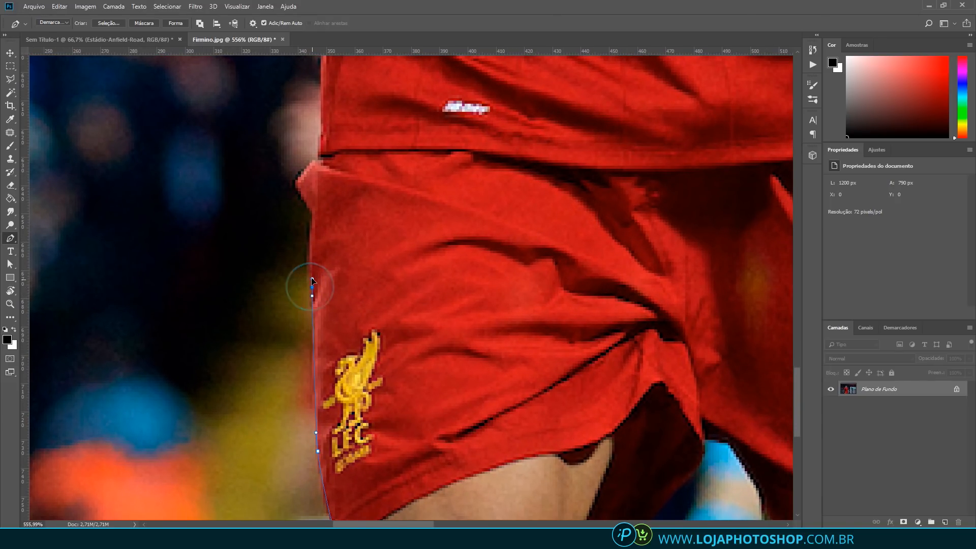
{"action": "left_click_drag", "start_coordinate": [312, 209], "coordinate": [314, 161]}
{"action": "left_click", "coordinate": [320, 153]}
{"action": "scroll", "coordinate": [366, 281], "scroll_direction": "down", "scroll_amount": 3}
{"action": "scroll", "coordinate": [348, 163], "scroll_direction": "up", "scroll_amount": 5}
{"action": "left_click_drag", "start_coordinate": [357, 232], "coordinate": [359, 191]}
{"action": "scroll", "coordinate": [357, 234], "scroll_direction": "down", "scroll_amount": 3}
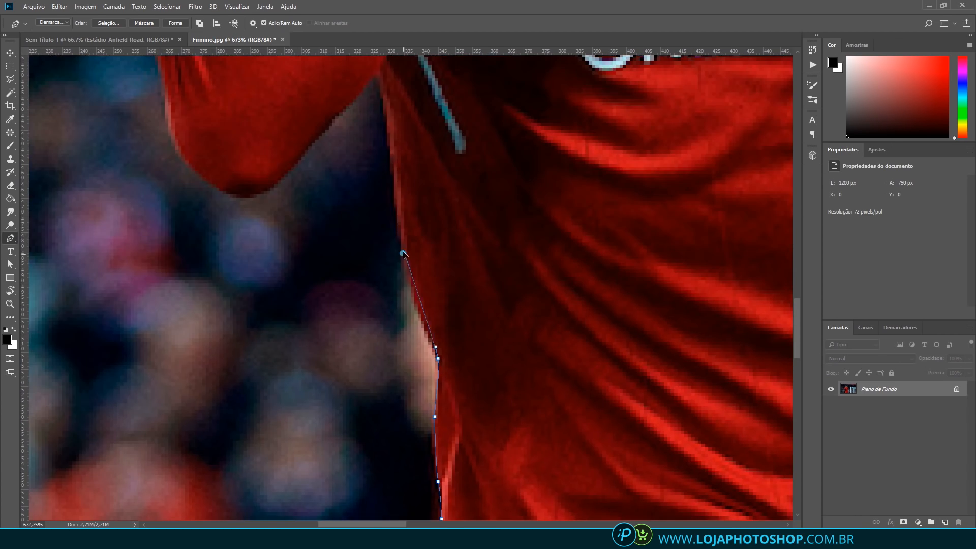
Continue the player's path around the raised arm, over the left shoulder and around the head
{"action": "scroll", "coordinate": [344, 126], "scroll_direction": "up", "scroll_amount": 3}
{"action": "scroll", "coordinate": [344, 126], "scroll_direction": "down", "scroll_amount": 3}
{"action": "scroll", "coordinate": [381, 252], "scroll_direction": "up", "scroll_amount": 3}
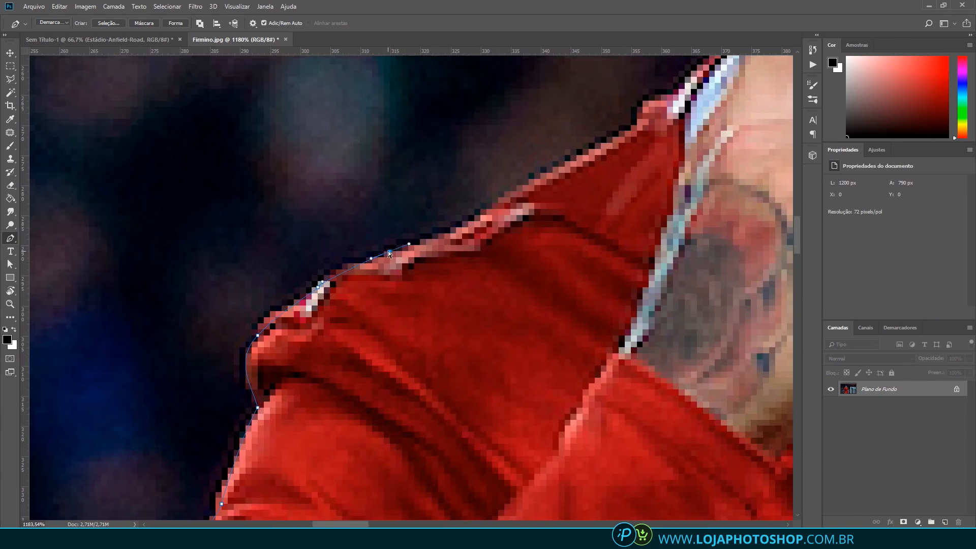
{"action": "left_click", "coordinate": [628, 124]}
{"action": "scroll", "coordinate": [628, 124], "scroll_direction": "down", "scroll_amount": 3}
{"action": "scroll", "coordinate": [661, 254], "scroll_direction": "up", "scroll_amount": 3}
{"action": "left_click", "coordinate": [489, 249]}
{"action": "left_click", "coordinate": [511, 249]}
{"action": "left_click", "coordinate": [630, 217]}
{"action": "scroll", "coordinate": [629, 217], "scroll_direction": "right", "scroll_amount": 5}
{"action": "left_click", "coordinate": [705, 342]}
{"action": "scroll", "coordinate": [715, 447], "scroll_direction": "down", "scroll_amount": 4}
{"action": "scroll", "coordinate": [721, 493], "scroll_direction": "down", "scroll_amount": 5}
Continue the path over the right shoulder and down the outer edge of the lowered sleeve to the wrist
{"action": "left_click", "coordinate": [525, 345]}
{"action": "left_click", "coordinate": [643, 370]}
{"action": "left_click_drag", "start_coordinate": [689, 349], "coordinate": [697, 351]}
{"action": "scroll", "coordinate": [690, 351], "scroll_direction": "down", "scroll_amount": 3}
{"action": "left_click", "coordinate": [480, 230]}
{"action": "left_click", "coordinate": [590, 324]}
{"action": "left_click", "coordinate": [614, 370]}
{"action": "left_click", "coordinate": [597, 411]}
{"action": "scroll", "coordinate": [592, 239], "scroll_direction": "down", "scroll_amount": 5}
{"action": "left_click", "coordinate": [684, 416]}
{"action": "left_click_drag", "start_coordinate": [695, 503], "coordinate": [696, 506]}
{"action": "scroll", "coordinate": [698, 504], "scroll_direction": "down", "scroll_amount": 4}
{"action": "left_click", "coordinate": [740, 480]}
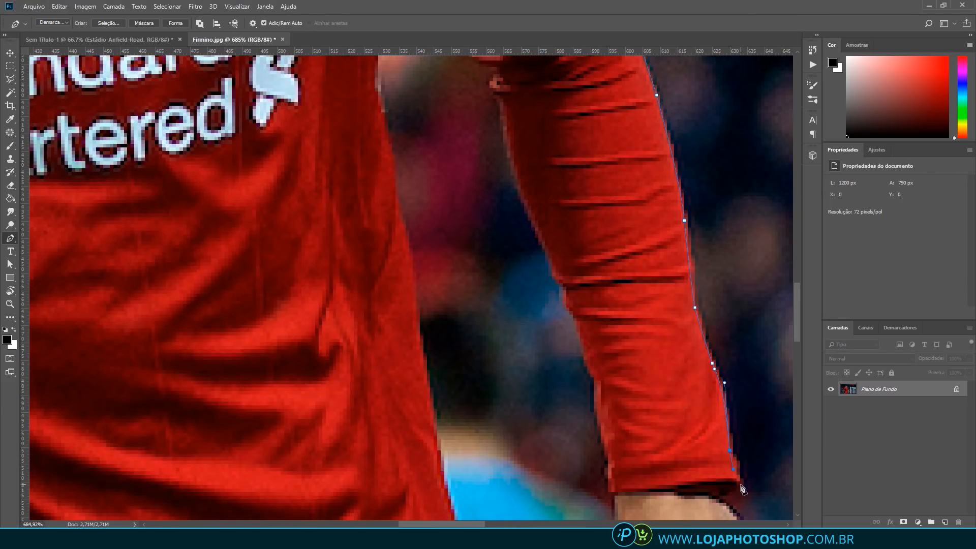
Trace the path around the lowered hand, following the pointing finger and the fingertips
{"action": "scroll", "coordinate": [732, 478], "scroll_direction": "down", "scroll_amount": 5}
{"action": "scroll", "coordinate": [664, 359], "scroll_direction": "up", "scroll_amount": 4}
{"action": "left_click_drag", "start_coordinate": [583, 482], "coordinate": [560, 452]}
{"action": "left_click", "coordinate": [445, 295]}
{"action": "left_click_drag", "start_coordinate": [364, 263], "coordinate": [331, 220]}
{"action": "left_click", "coordinate": [308, 214]}
{"action": "left_click_drag", "start_coordinate": [333, 393], "coordinate": [304, 418]}
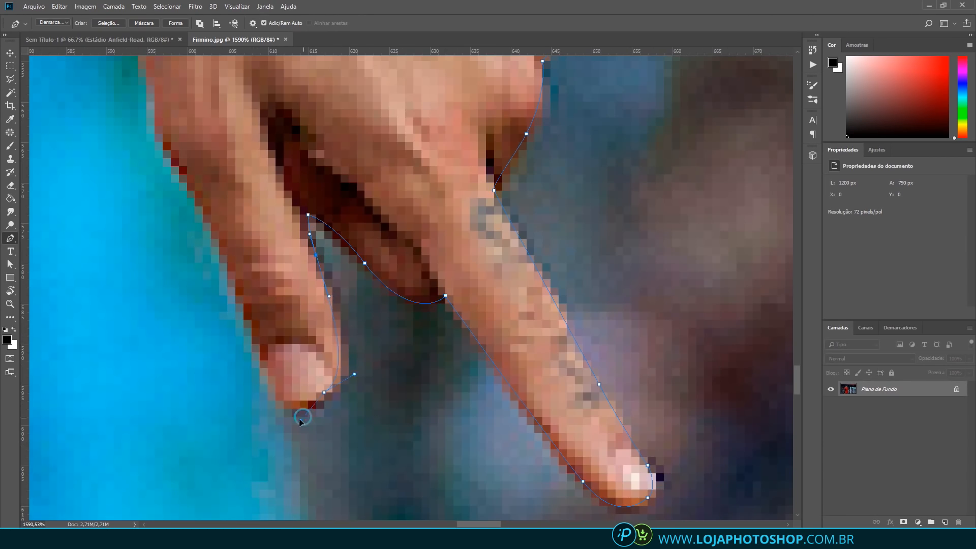
{"action": "scroll", "coordinate": [300, 379], "scroll_direction": "down", "scroll_amount": 4}
Continue the path from the lowered hand up the inner edge of the arm towards the armpit
{"action": "left_click", "coordinate": [221, 159]}
{"action": "scroll", "coordinate": [234, 101], "scroll_direction": "up", "scroll_amount": 5}
{"action": "left_click", "coordinate": [363, 100]}
{"action": "scroll", "coordinate": [343, 53], "scroll_direction": "up", "scroll_amount": 4}
{"action": "left_click", "coordinate": [453, 163]}
{"action": "left_click_drag", "start_coordinate": [425, 99], "coordinate": [422, 83]}
{"action": "scroll", "coordinate": [422, 87], "scroll_direction": "down", "scroll_amount": 4}
{"action": "left_click", "coordinate": [447, 153]}
{"action": "left_click", "coordinate": [431, 270]}
Trace the right side of the shirt, the shorts and both legs, and close the path at its starting point
{"action": "left_click", "coordinate": [446, 398]}
{"action": "scroll", "coordinate": [447, 399], "scroll_direction": "down", "scroll_amount": 5}
{"action": "left_click", "coordinate": [381, 288]}
{"action": "scroll", "coordinate": [412, 438], "scroll_direction": "down", "scroll_amount": 5}
{"action": "left_click_drag", "start_coordinate": [433, 378], "coordinate": [432, 392]}
{"action": "left_click", "coordinate": [430, 487]}
{"action": "scroll", "coordinate": [433, 488], "scroll_direction": "down", "scroll_amount": 4}
{"action": "left_click_drag", "start_coordinate": [493, 447], "coordinate": [496, 459]}
{"action": "left_click", "coordinate": [280, 368]}
{"action": "left_click", "coordinate": [233, 343]}
{"action": "scroll", "coordinate": [192, 388], "scroll_direction": "left", "scroll_amount": 5}
{"action": "left_click_drag", "start_coordinate": [220, 386], "coordinate": [220, 355]}
{"action": "scroll", "coordinate": [336, 367], "scroll_direction": "down", "scroll_amount": 5}
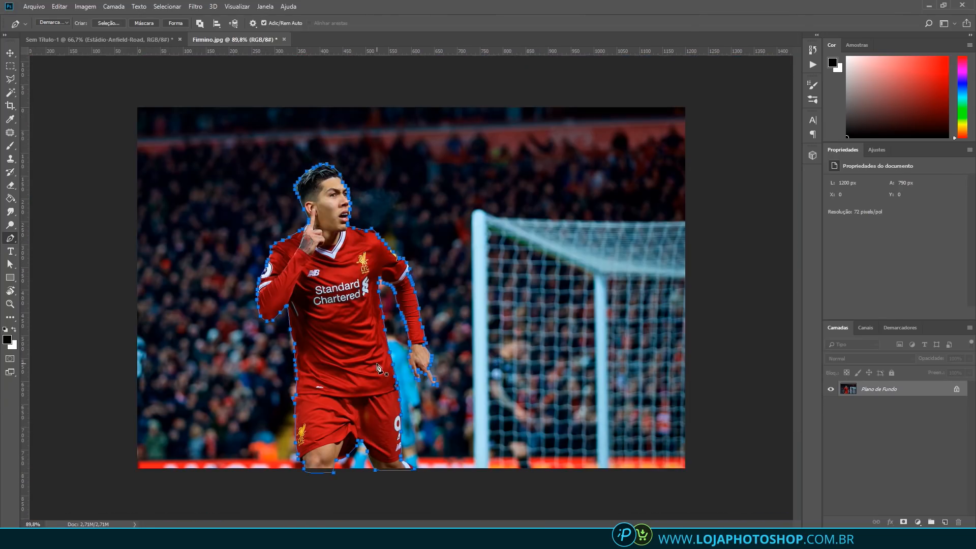
Convert the player's path into a new anti-aliased selection with a feather radius of 0.1 pixels
{"action": "scroll", "coordinate": [326, 338], "scroll_direction": "up", "scroll_amount": 2}
{"action": "right_click", "coordinate": [324, 334]}
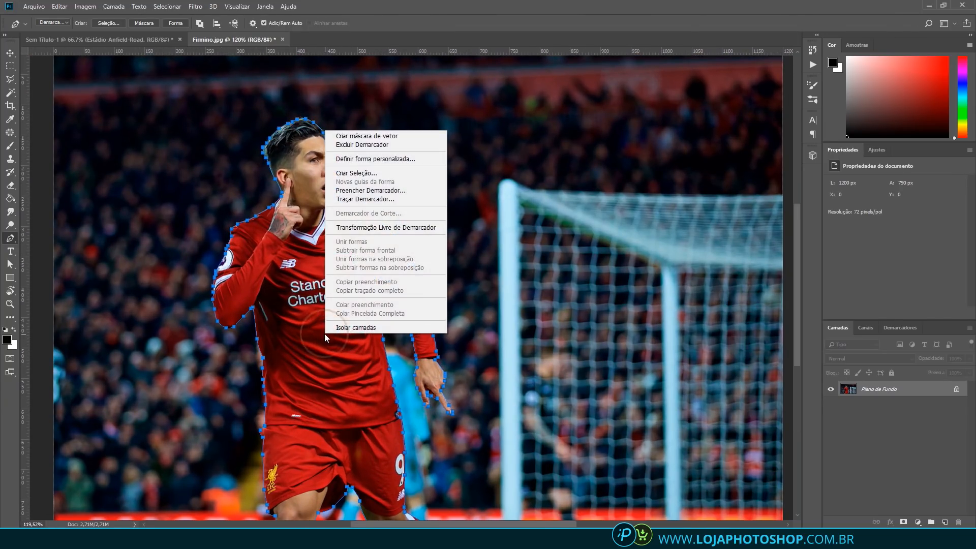
{"action": "left_click", "coordinate": [369, 174]}
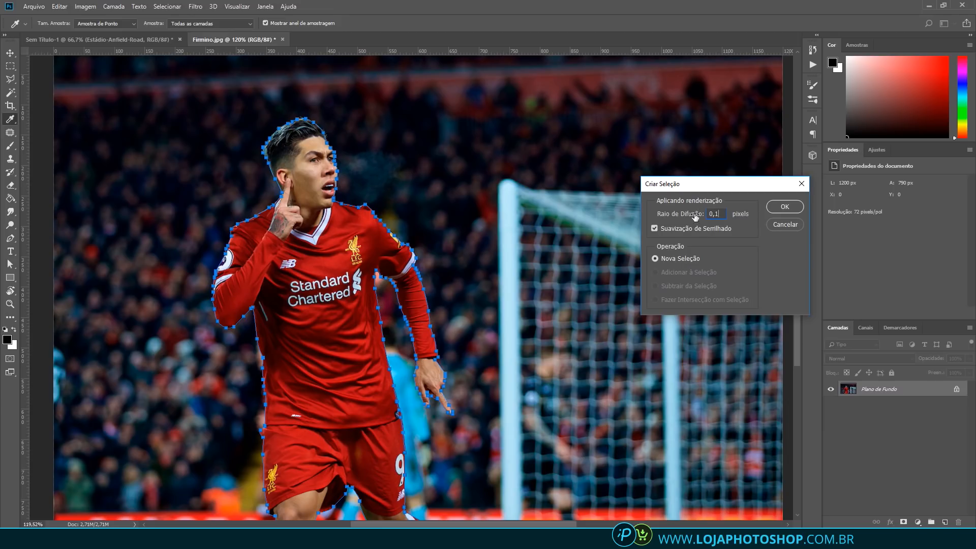
{"action": "left_click", "coordinate": [771, 212]}
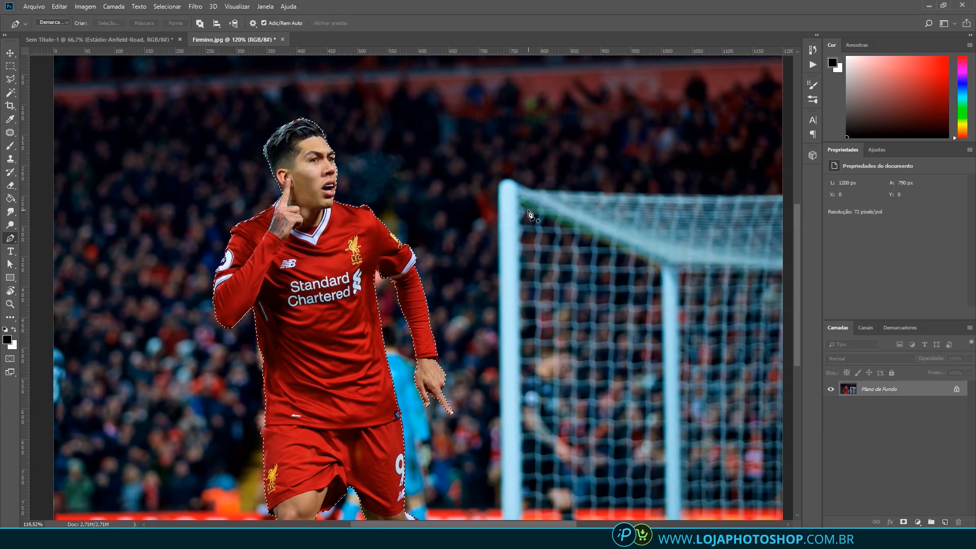
Copy the selected player and paste him into the stadium document as a new layer
{"action": "key", "text": "ctrl+c"}
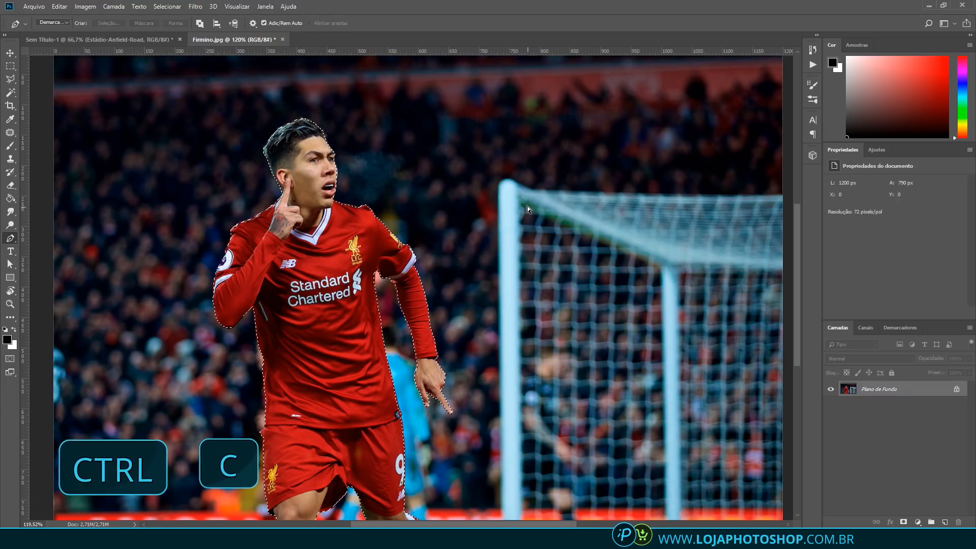
{"action": "left_click", "coordinate": [144, 38]}
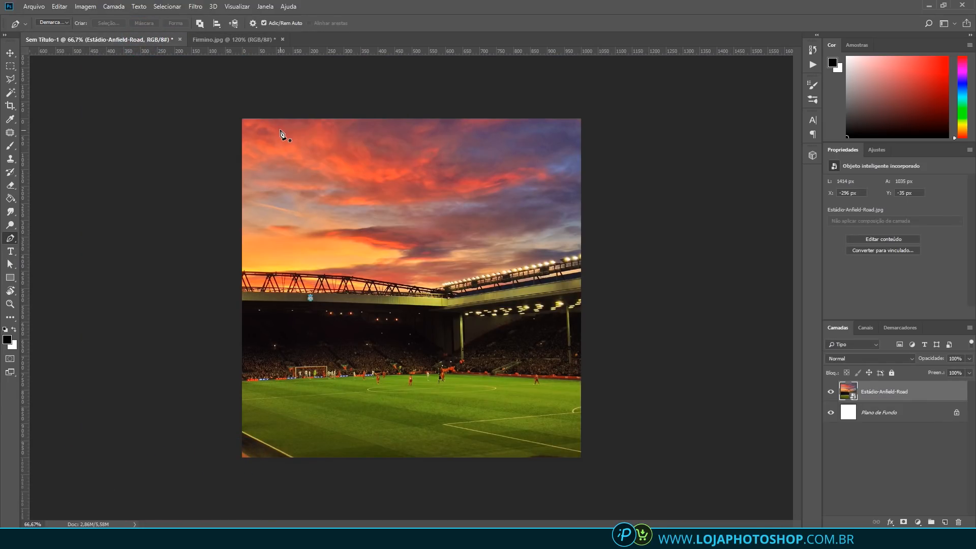
{"action": "key", "text": "ctrl+v"}
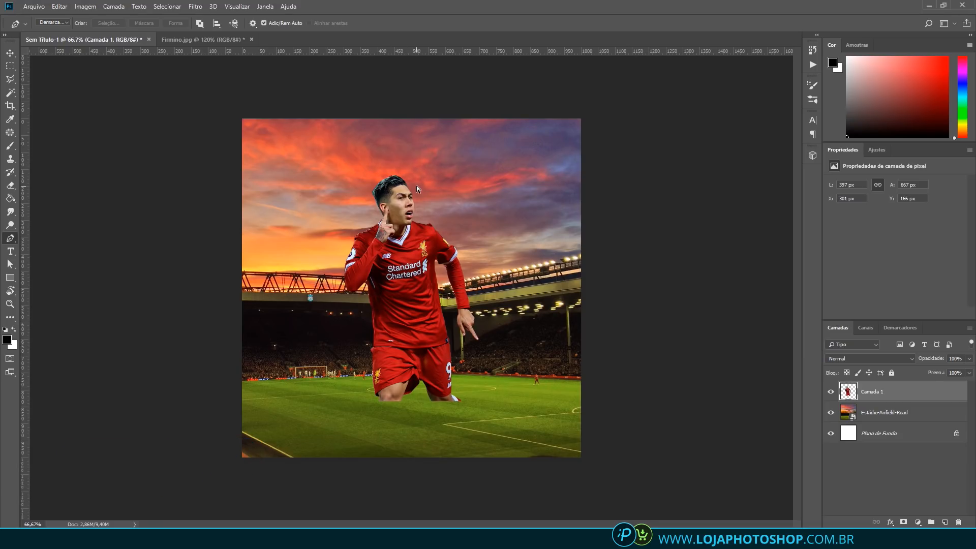
Scale the player to about 132% and position him left of centre, with his legs meeting the canvas's lower edge
{"action": "key", "text": "ctrl+t"}
{"action": "mouse_move", "coordinate": [478, 174]}
{"action": "left_mouse_down"}
{"action": "mouse_move", "coordinate": [496, 146]}
{"action": "mouse_move", "coordinate": [484, 202]}
{"action": "mouse_move", "coordinate": [496, 171]}
{"action": "mouse_move", "coordinate": [477, 196]}
{"action": "mouse_move", "coordinate": [499, 165]}
{"action": "mouse_move", "coordinate": [484, 185]}
{"action": "left_mouse_up"}
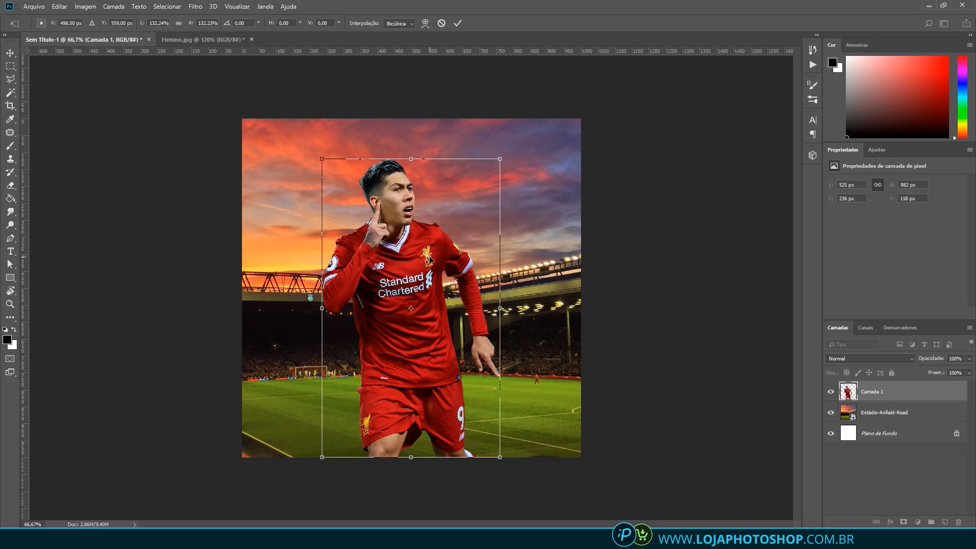
{"action": "left_click_drag", "start_coordinate": [427, 257], "coordinate": [398, 256]}
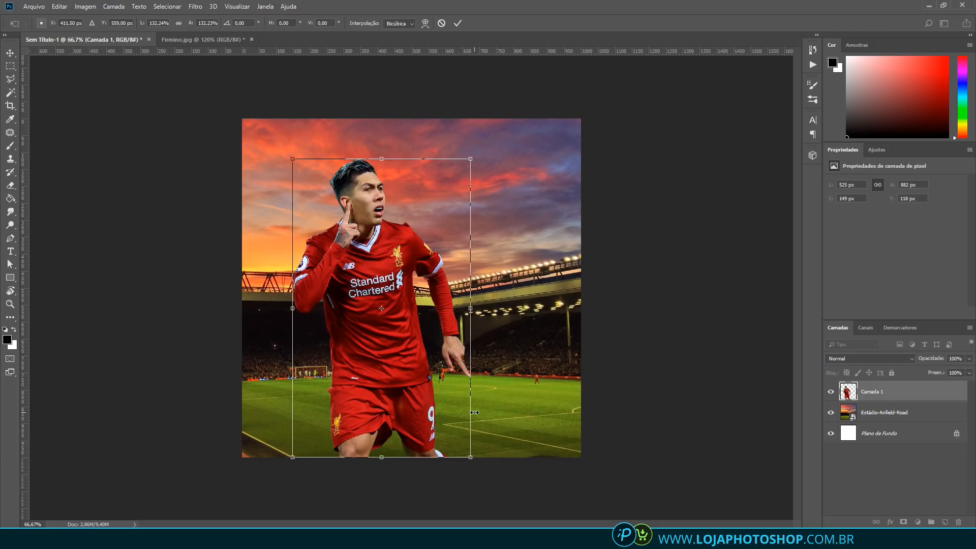
{"action": "left_click_drag", "start_coordinate": [413, 283], "coordinate": [404, 283]}
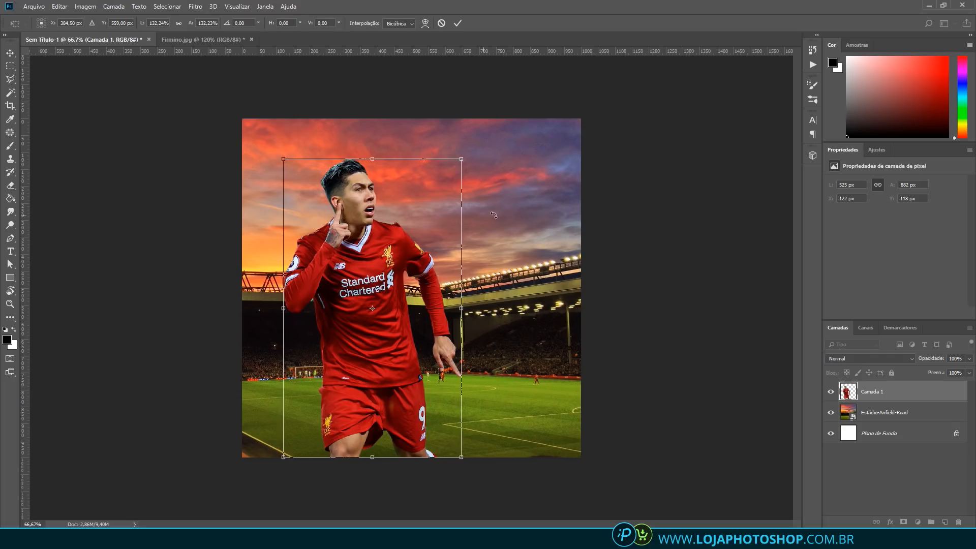
{"action": "left_click_drag", "start_coordinate": [400, 203], "coordinate": [398, 203]}
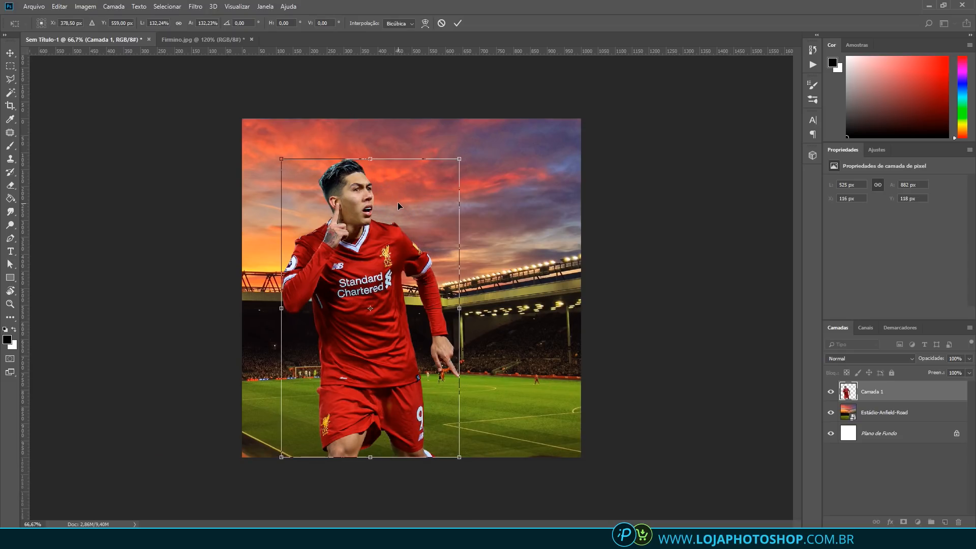
{"action": "key", "text": "Return"}
{"action": "key", "text": "p"}
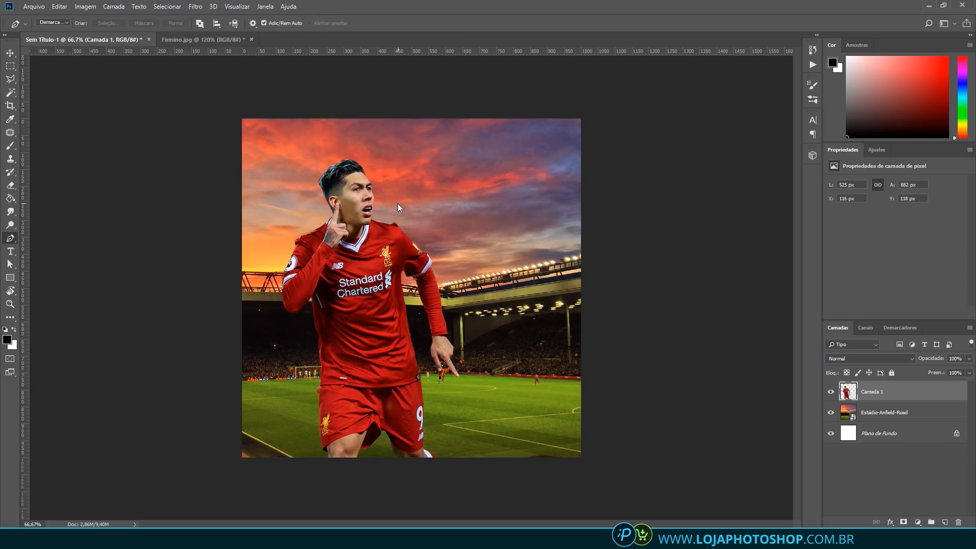
Add a gradient fill layer directly above the stadium layer
{"action": "left_click", "coordinate": [891, 415]}
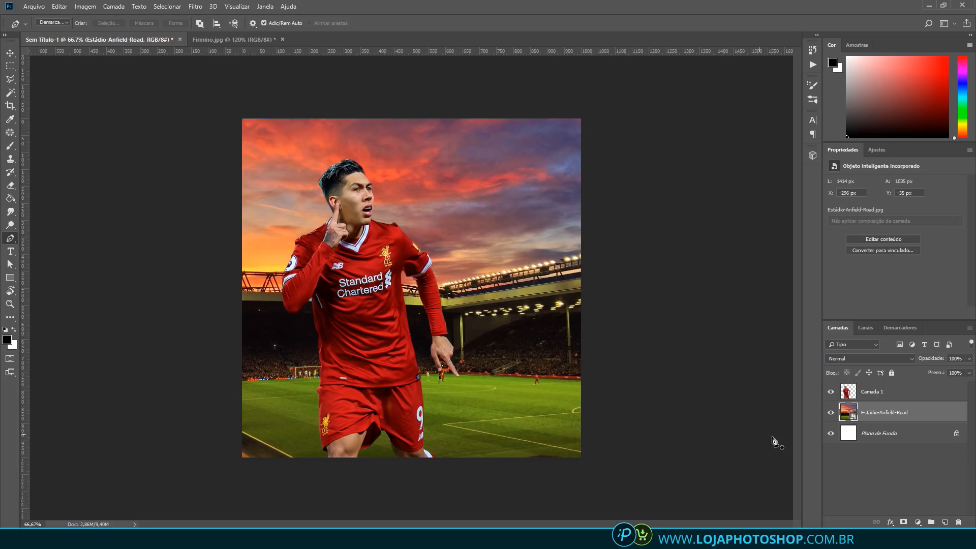
{"action": "left_click", "coordinate": [917, 523]}
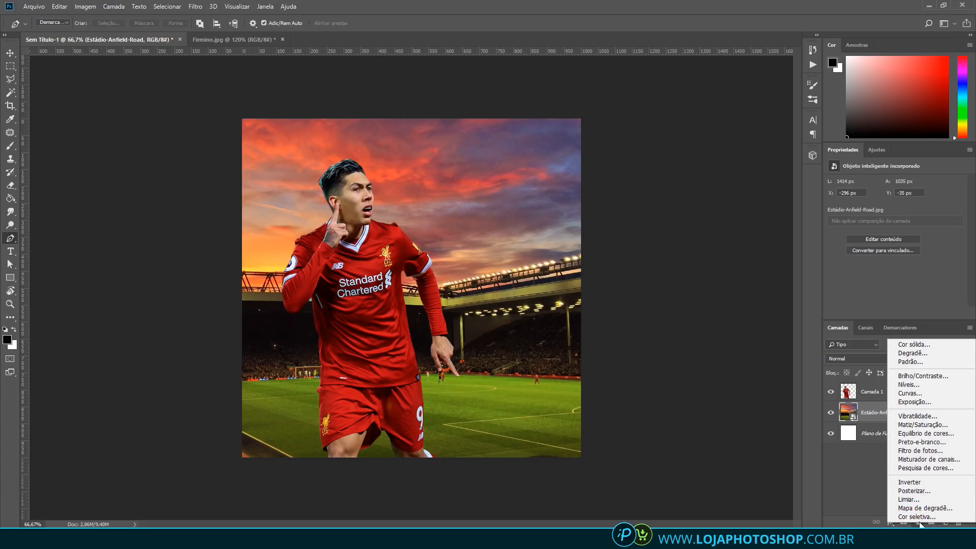
{"action": "left_click", "coordinate": [913, 353]}
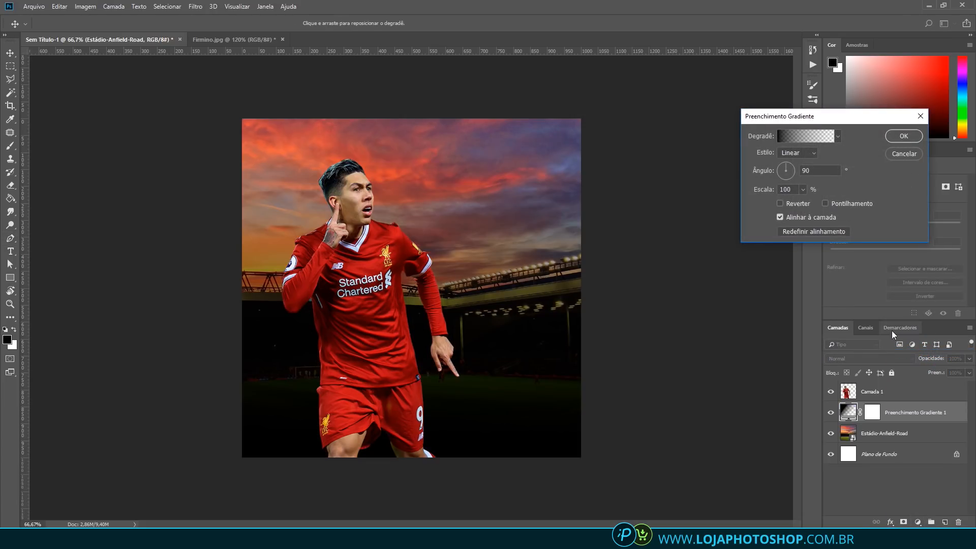
Recolour the colour stop at the gradient's opaque end to the red #e44141
{"action": "left_click", "coordinate": [796, 140]}
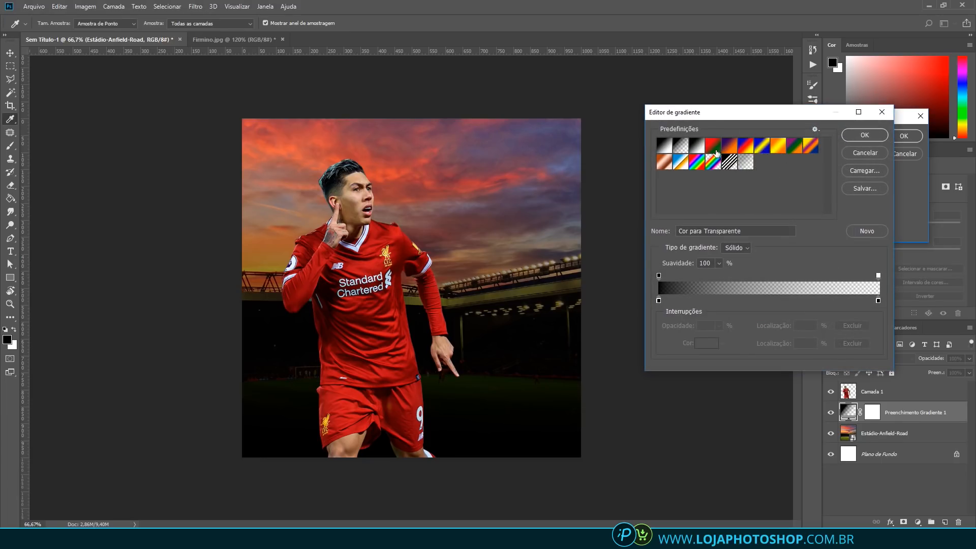
{"action": "left_click", "coordinate": [659, 302]}
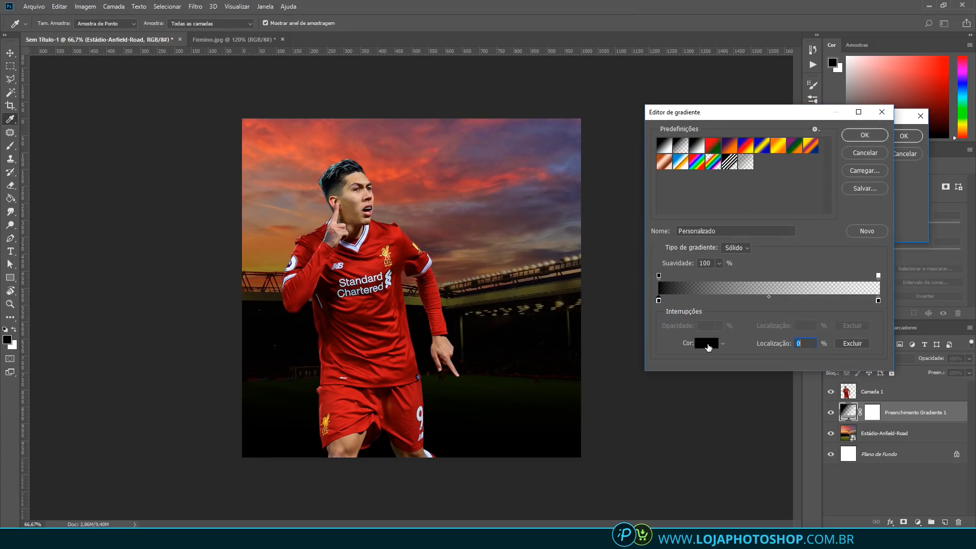
{"action": "left_click", "coordinate": [707, 343]}
{"action": "left_click_drag", "start_coordinate": [714, 241], "coordinate": [786, 218]}
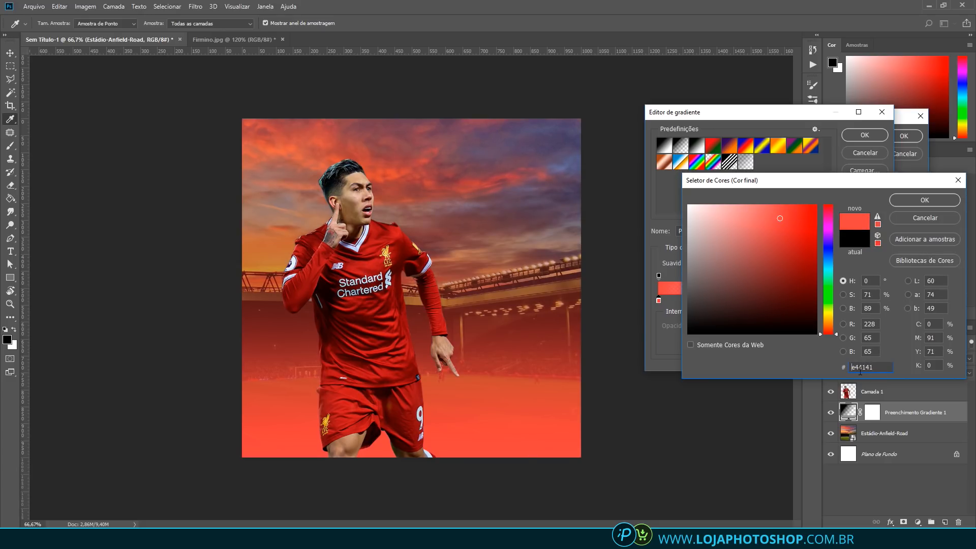
{"action": "left_click", "coordinate": [922, 199]}
Remove the black colour stop at the gradient's transparent end and accept the edited red-to-transparent gradient
{"action": "left_click", "coordinate": [878, 276]}
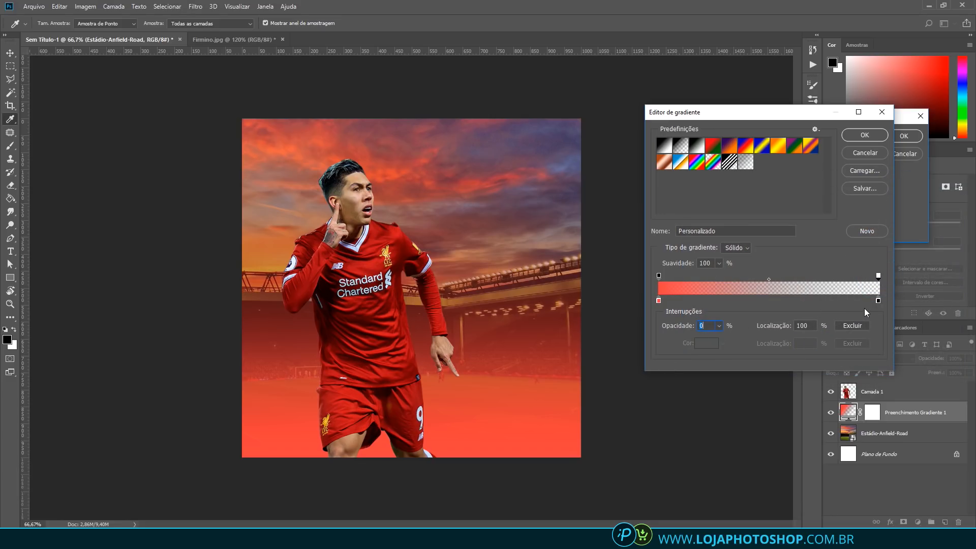
{"action": "left_click_drag", "start_coordinate": [879, 300], "coordinate": [882, 315]}
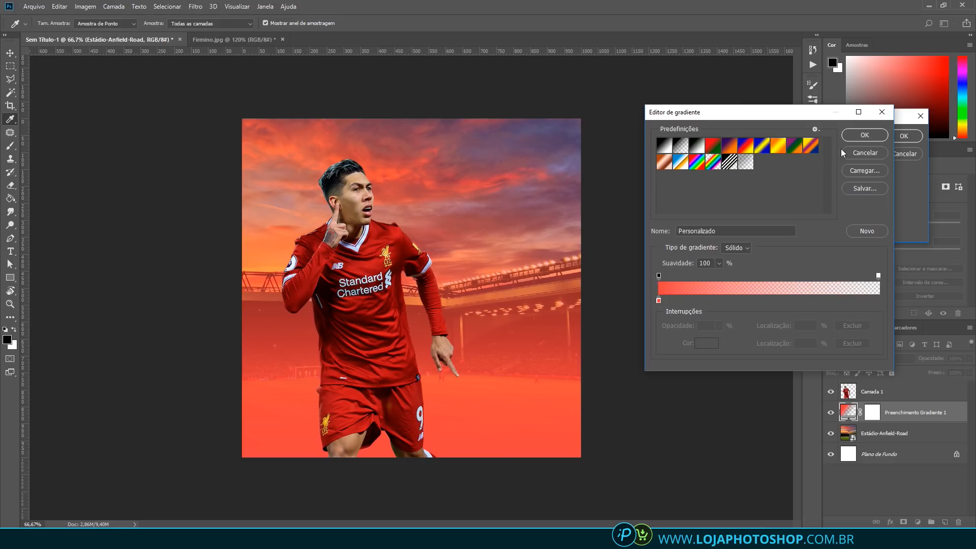
{"action": "left_click", "coordinate": [865, 134]}
Set the gradient fill's scale to 67%, shift the gradient slightly down on the canvas and apply the fill
{"action": "left_click", "coordinate": [802, 190]}
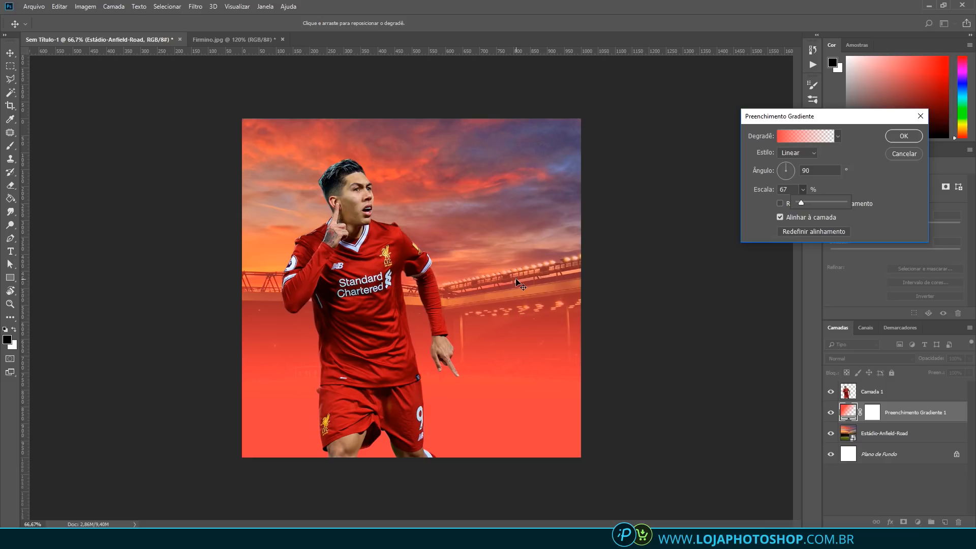
{"action": "left_click_drag", "start_coordinate": [515, 310], "coordinate": [521, 333]}
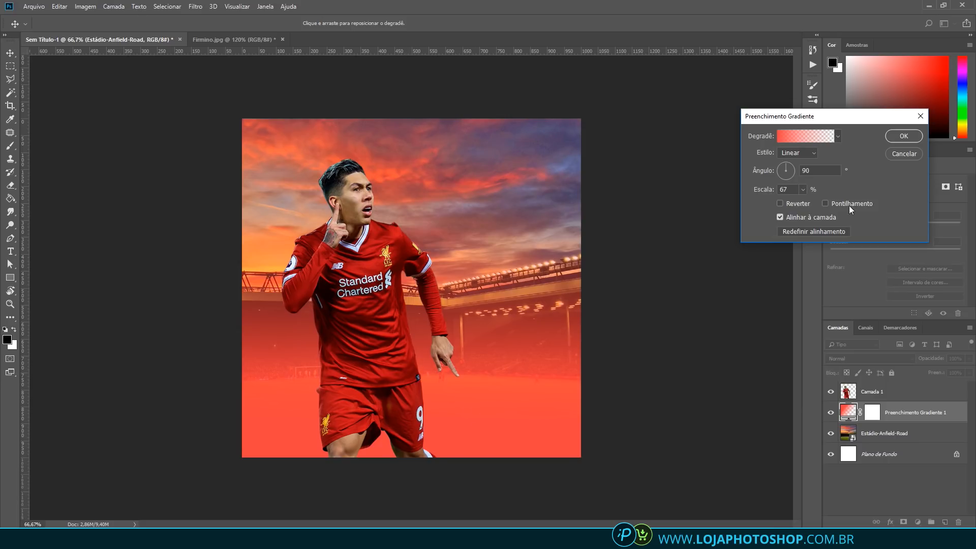
{"action": "left_click", "coordinate": [896, 141]}
Set the gradient fill layer's blending mode to Color (Cor)
{"action": "left_click", "coordinate": [878, 354]}
{"action": "scroll", "coordinate": [878, 350], "scroll_direction": "down", "scroll_amount": 1}
{"action": "left_click", "coordinate": [878, 343]}
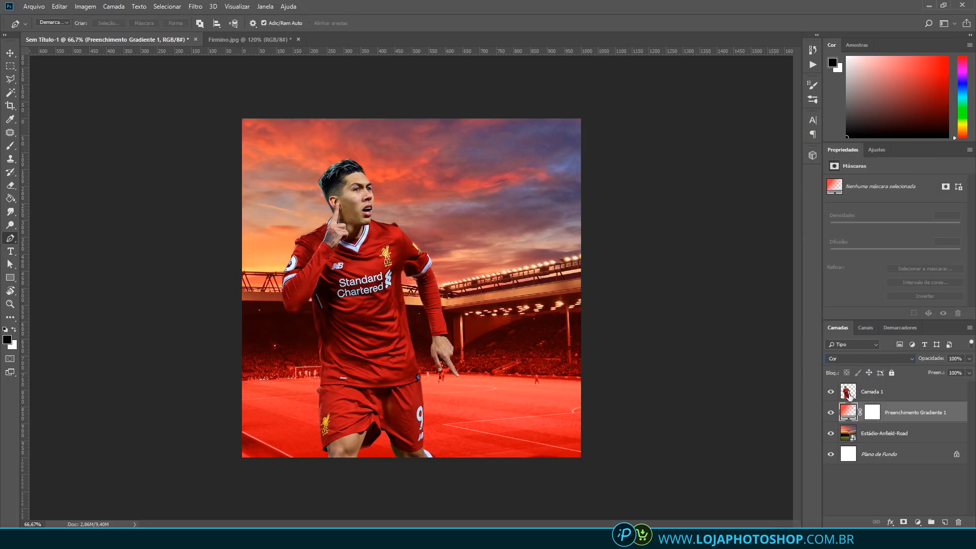
Compare the stadium with and without the red gradient fill by toggling that layer's visibility
{"action": "left_click", "coordinate": [831, 412]}
{"action": "left_click", "coordinate": [831, 412]}
{"action": "left_click", "coordinate": [831, 412]}
{"action": "left_click", "coordinate": [831, 413]}
{"action": "left_click", "coordinate": [831, 412]}
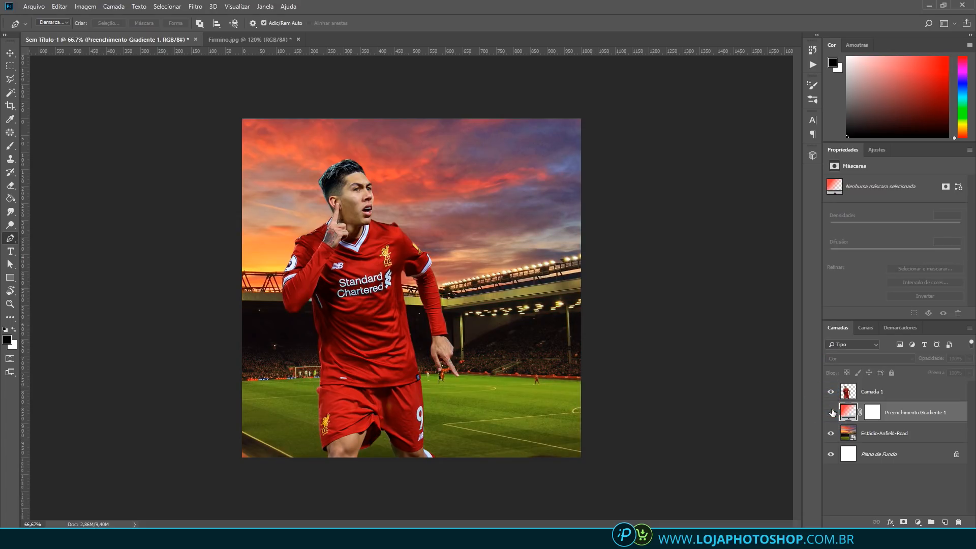
{"action": "left_click", "coordinate": [831, 413]}
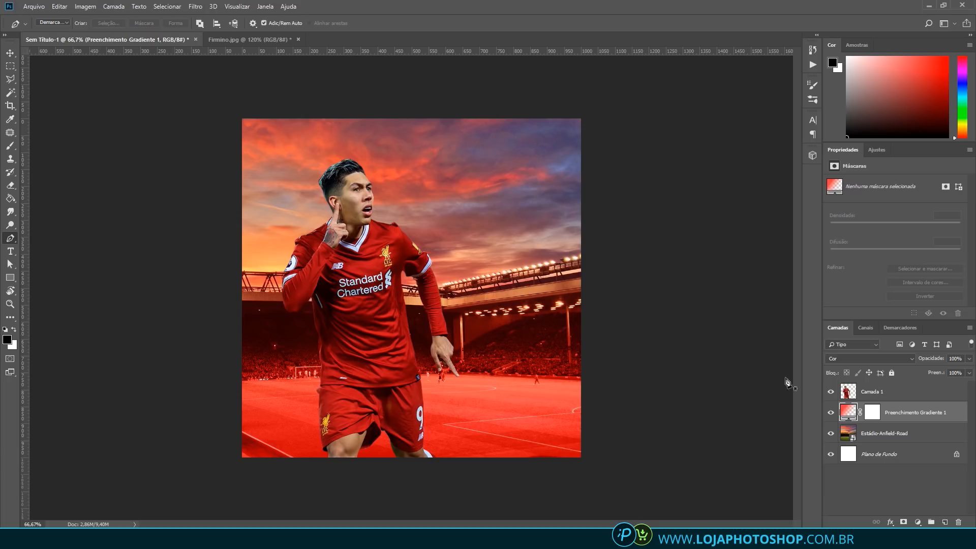
Paint black on the gradient layer's mask along the stadium roof to remove the red tint there, and compare the effect
{"action": "left_click", "coordinate": [869, 414]}
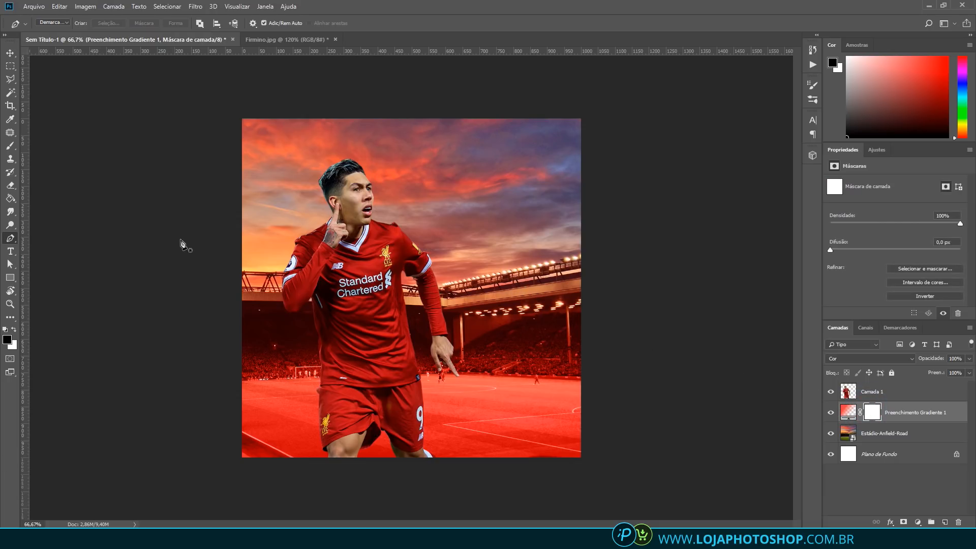
{"action": "left_click", "coordinate": [11, 146]}
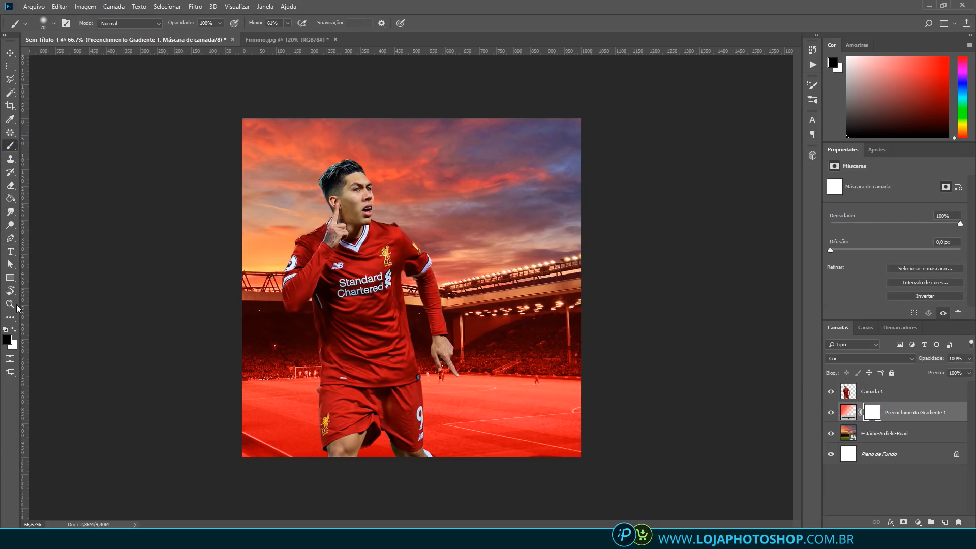
{"action": "mouse_move", "coordinate": [239, 283]}
{"action": "left_mouse_down"}
{"action": "mouse_move", "coordinate": [433, 304]}
{"action": "mouse_move", "coordinate": [587, 275]}
{"action": "mouse_move", "coordinate": [553, 278]}
{"action": "mouse_move", "coordinate": [537, 266]}
{"action": "mouse_move", "coordinate": [572, 264]}
{"action": "mouse_move", "coordinate": [485, 286]}
{"action": "left_mouse_up"}
{"action": "left_click_drag", "start_coordinate": [263, 278], "coordinate": [595, 290]}
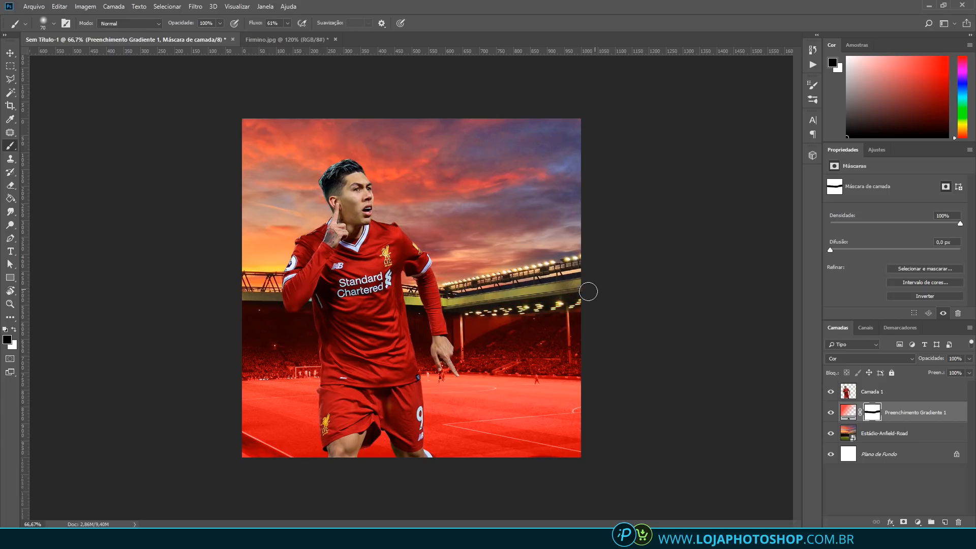
{"action": "left_click", "coordinate": [831, 412]}
{"action": "left_click", "coordinate": [831, 412]}
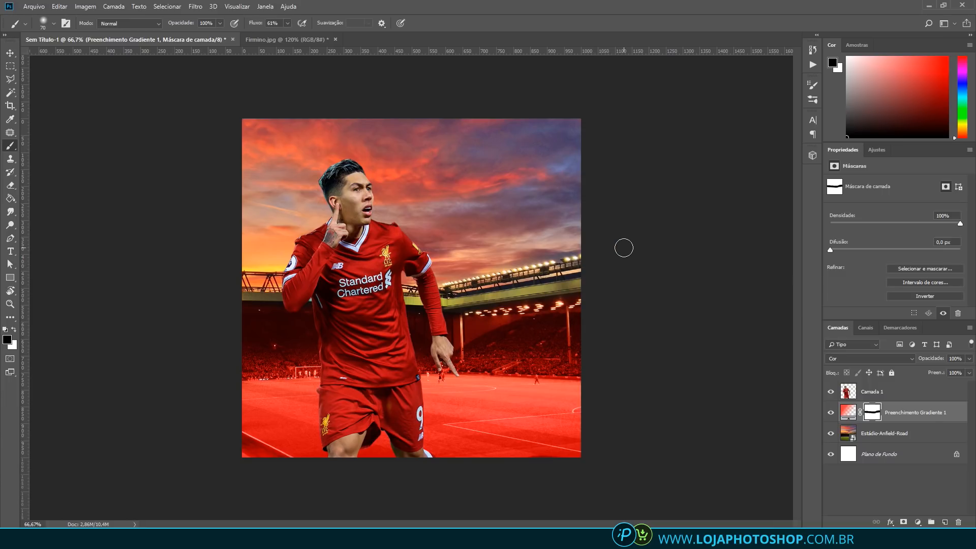
Group the gradient fill and stadium layers together and name the group FUNDO
{"action": "left_click", "coordinate": [891, 431], "text": "ctrl"}
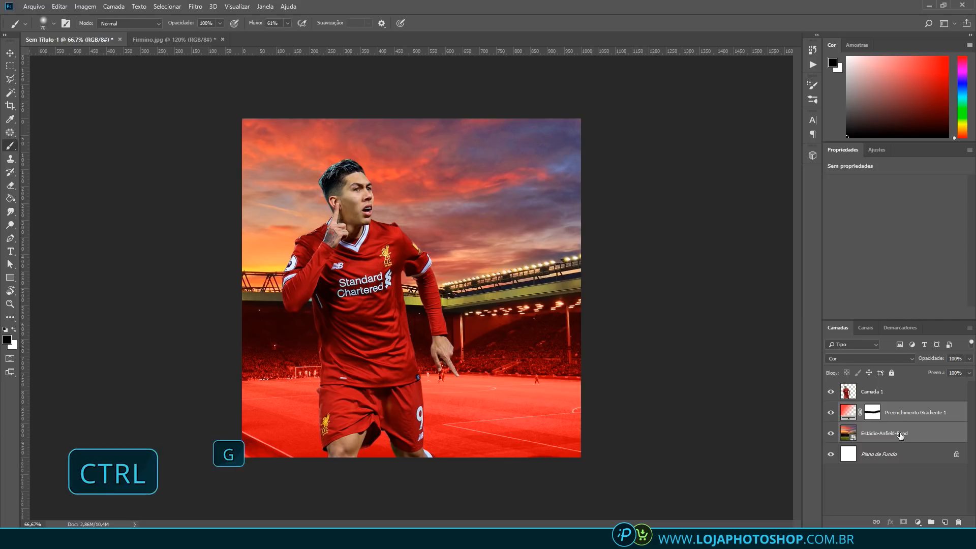
{"action": "key", "text": "ctrl+g"}
{"action": "left_click", "coordinate": [831, 409]}
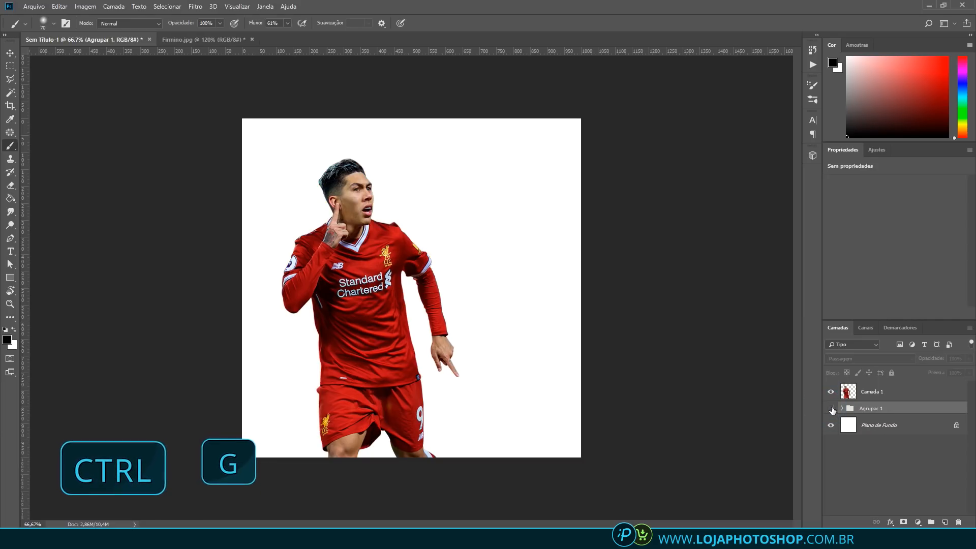
{"action": "left_click", "coordinate": [831, 408]}
{"action": "double_click", "coordinate": [879, 409]}
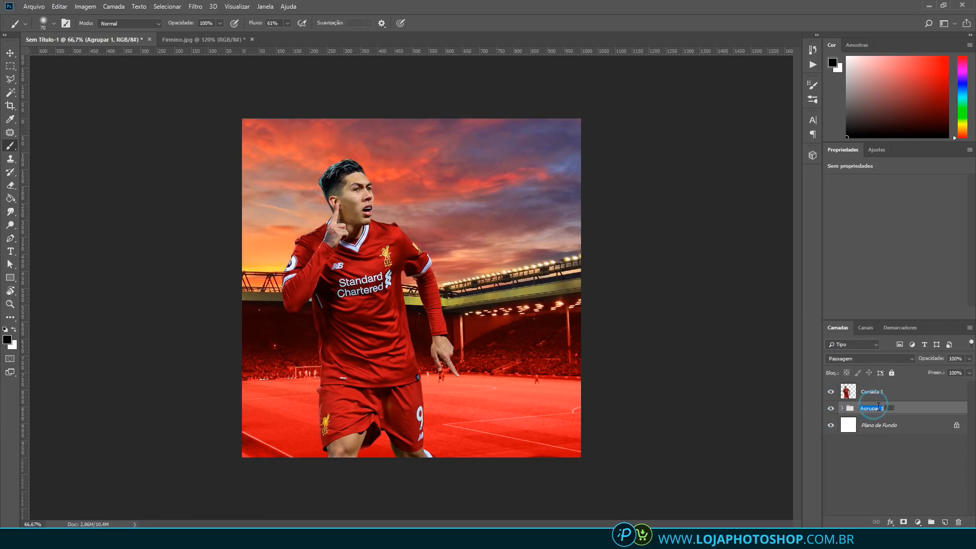
{"action": "key", "text": "Caps_Lock"}
{"action": "key", "text": "Return"}
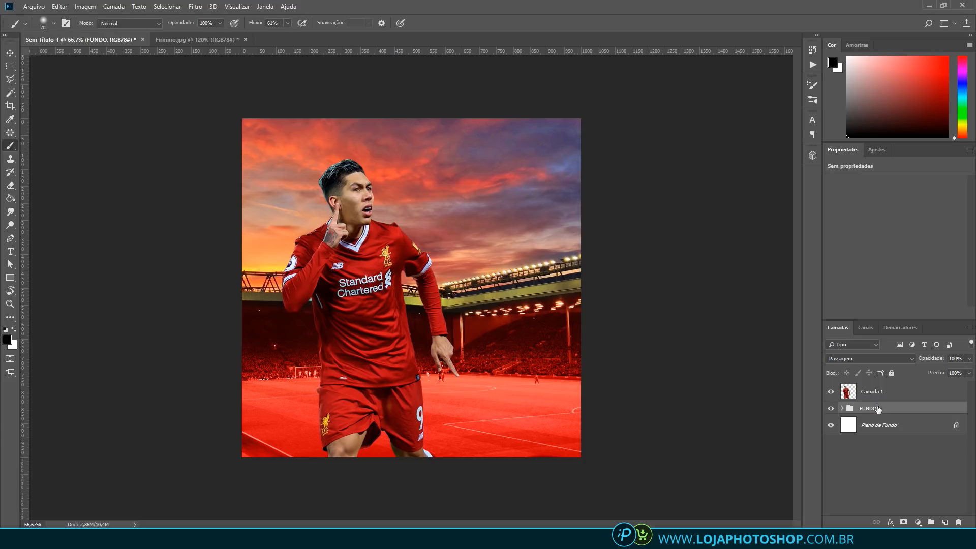
Duplicate the player layer and apply a Motion Blur with angle 0° and distance 71 pixels to the lower one
{"action": "left_click", "coordinate": [884, 394]}
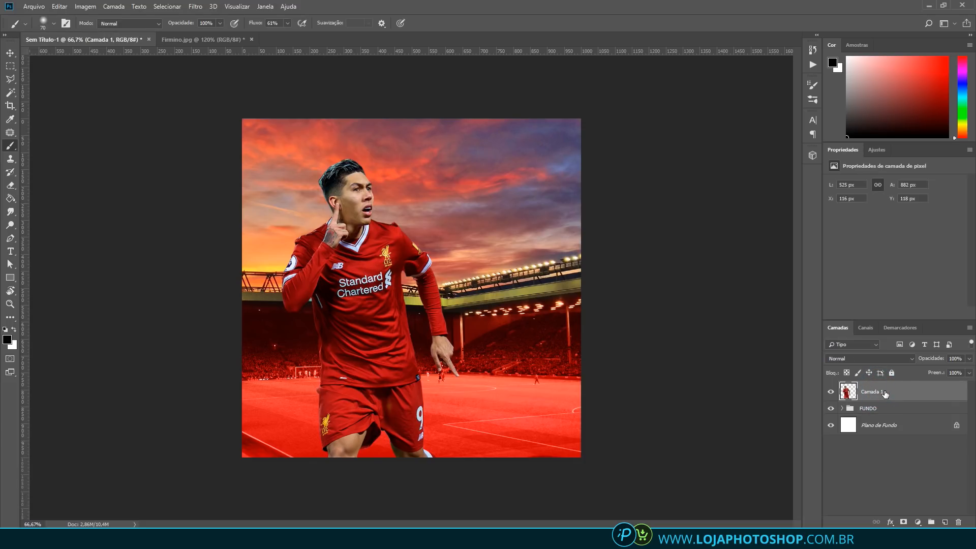
{"action": "key", "text": "ctrl+j"}
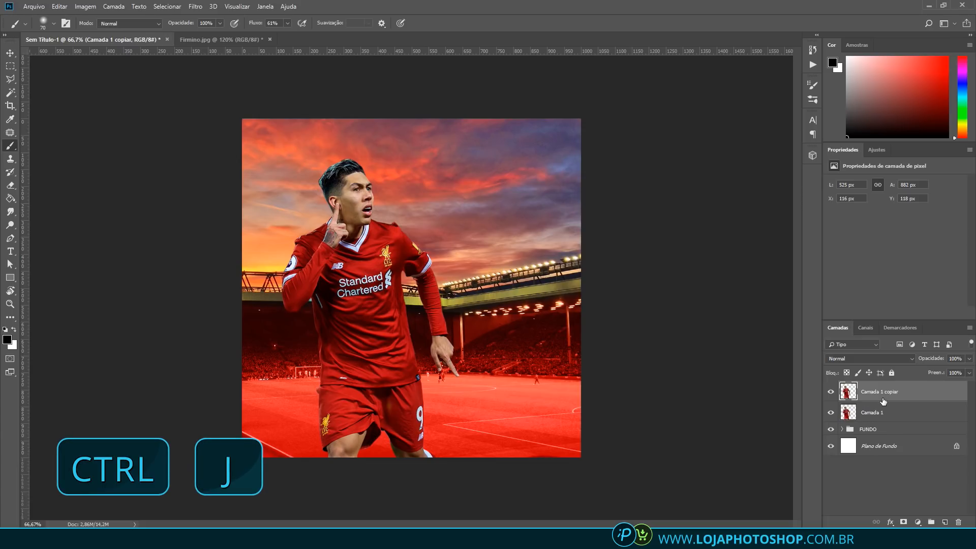
{"action": "left_click", "coordinate": [873, 412]}
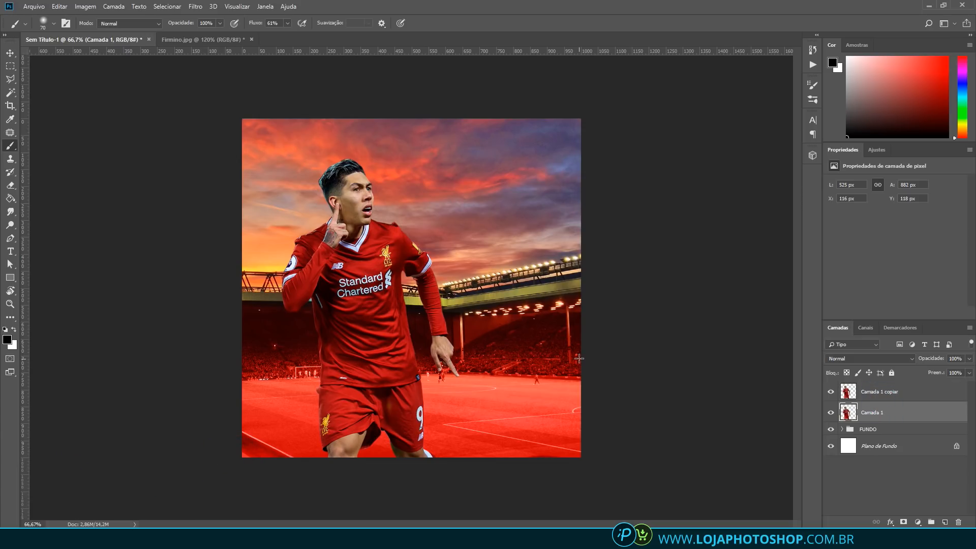
{"action": "left_click", "coordinate": [197, 6]}
{"action": "mouse_move", "coordinate": [258, 127]}
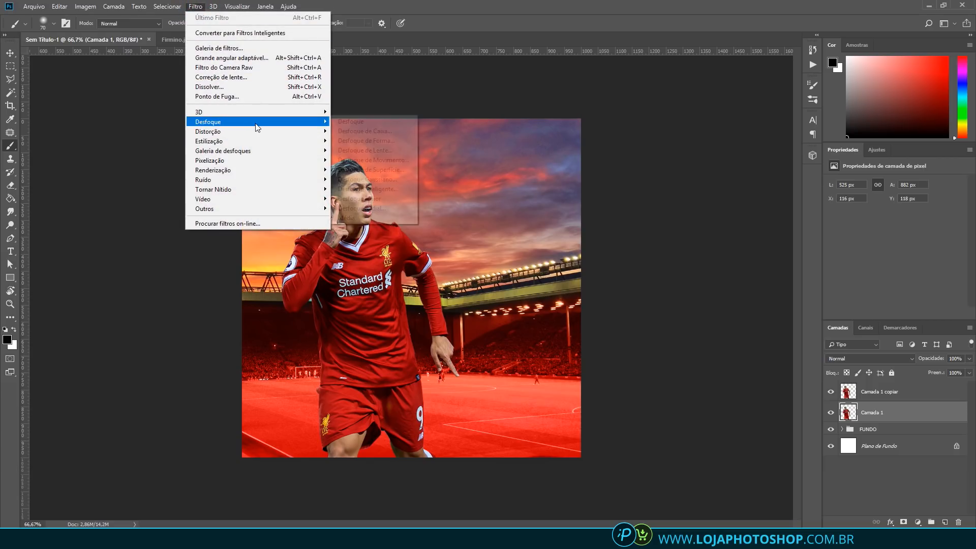
{"action": "left_click", "coordinate": [399, 160]}
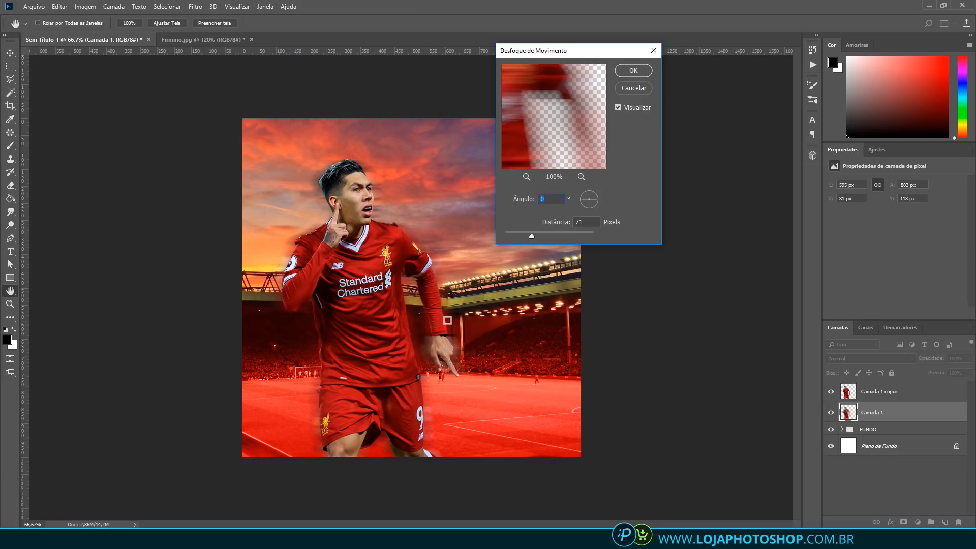
{"action": "left_click", "coordinate": [532, 235]}
{"action": "left_click", "coordinate": [631, 71]}
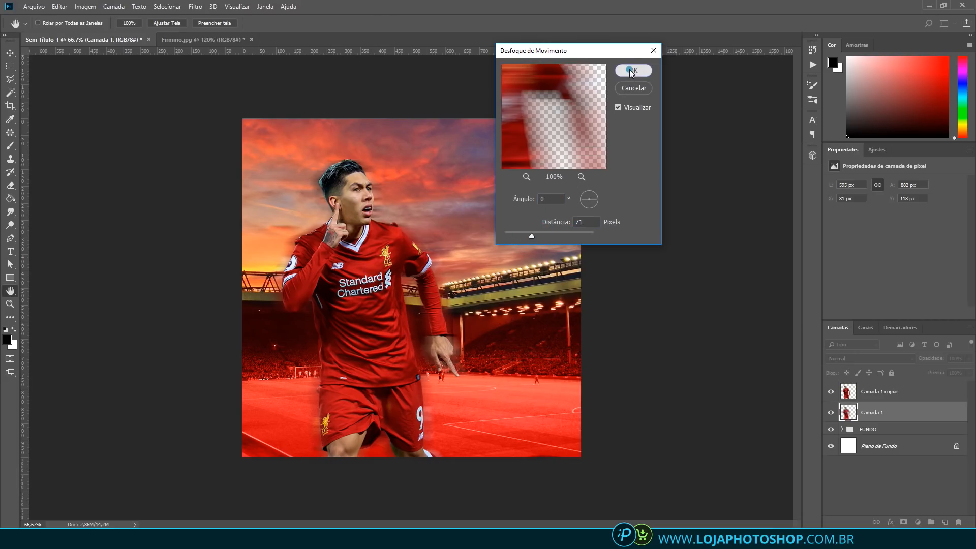
Move the blurred player layer slightly right to X 93 px so its blur trails behind the sharp copy, and check it close up
{"action": "key", "text": "v"}
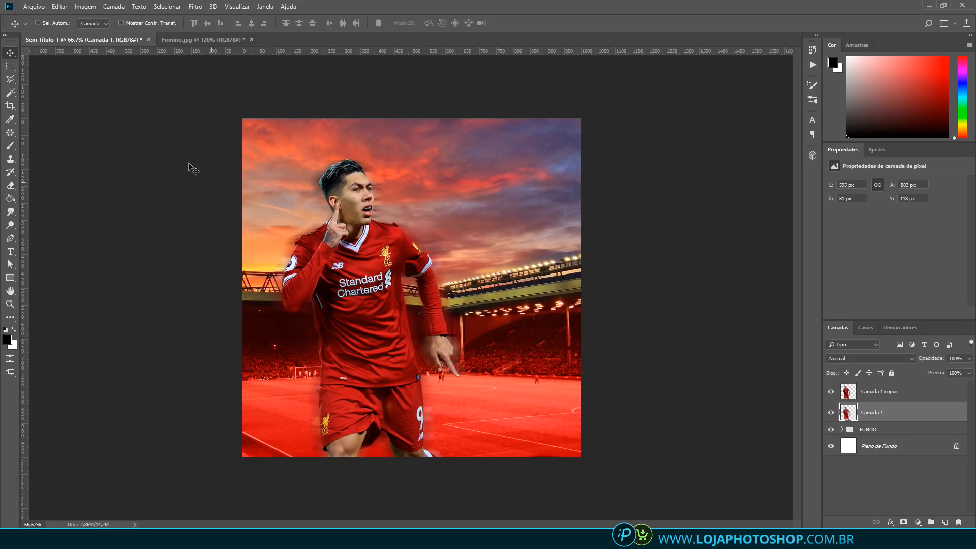
{"action": "left_click_drag", "start_coordinate": [367, 305], "coordinate": [374, 304]}
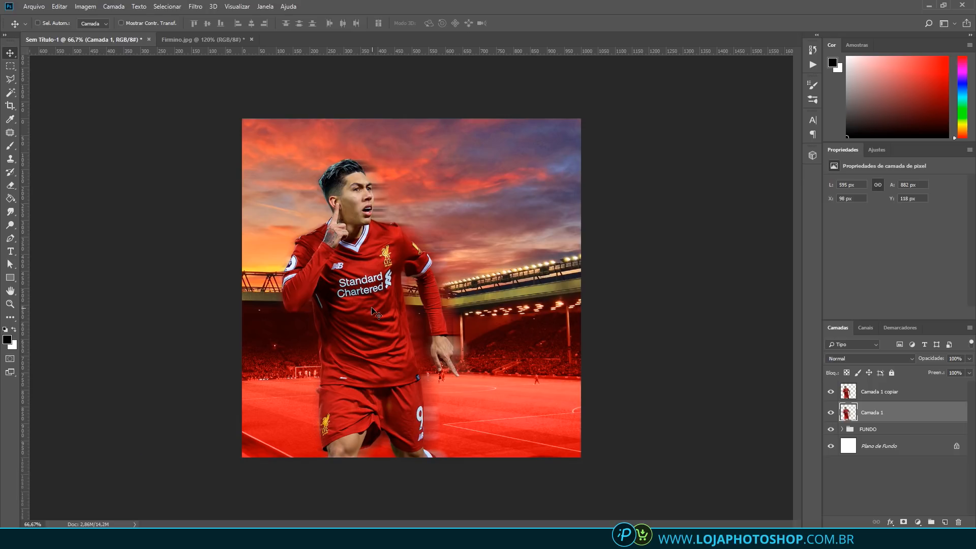
{"action": "key", "text": "Right"}
{"action": "key", "text": "Right"}
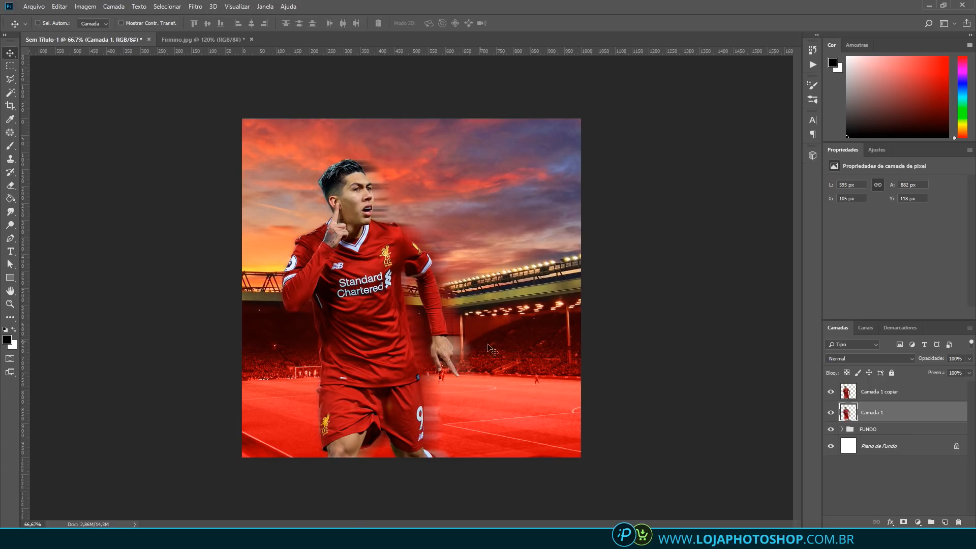
{"action": "key", "text": "shift+Left"}
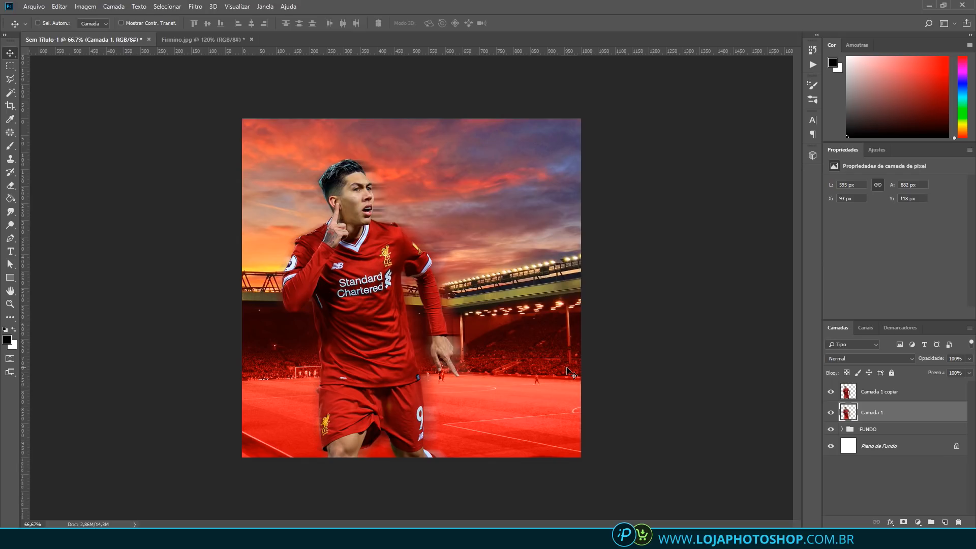
{"action": "left_click", "coordinate": [830, 413]}
{"action": "left_click", "coordinate": [830, 413]}
{"action": "scroll", "coordinate": [256, 257], "scroll_direction": "up", "scroll_amount": 3}
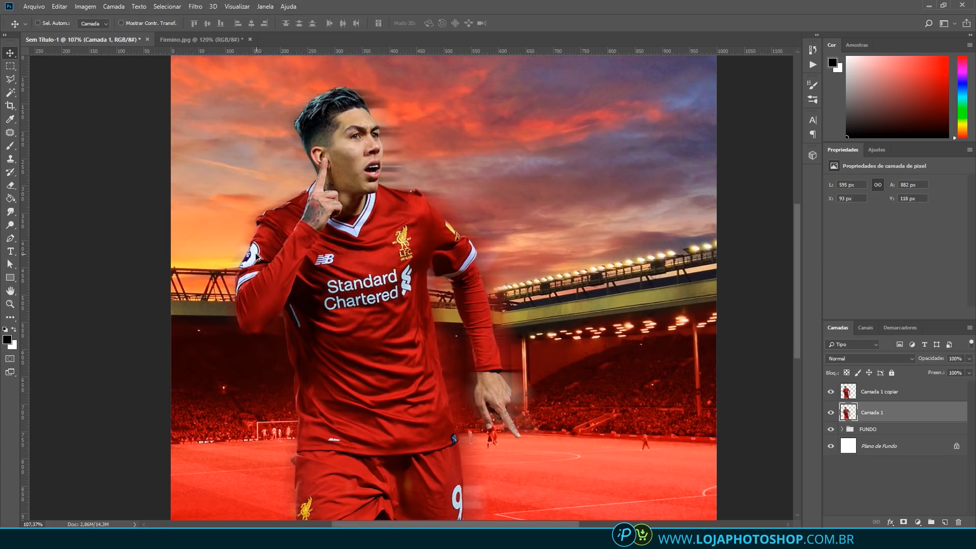
{"action": "scroll", "coordinate": [236, 248], "scroll_direction": "up", "scroll_amount": 2}
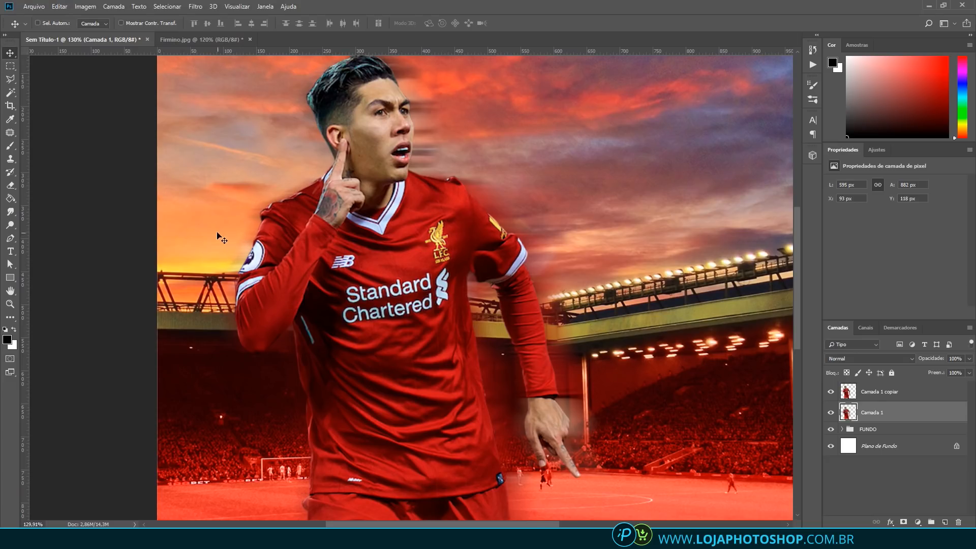
{"action": "scroll", "coordinate": [281, 279], "scroll_direction": "down", "scroll_amount": 3}
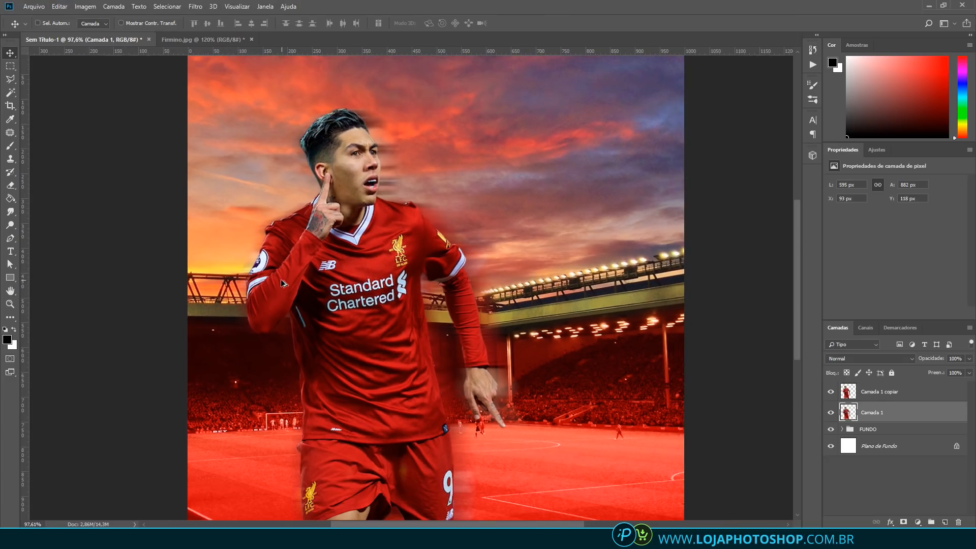
Create a new empty layer above the sharp player copy
{"action": "left_click", "coordinate": [879, 392]}
{"action": "left_click", "coordinate": [945, 522]}
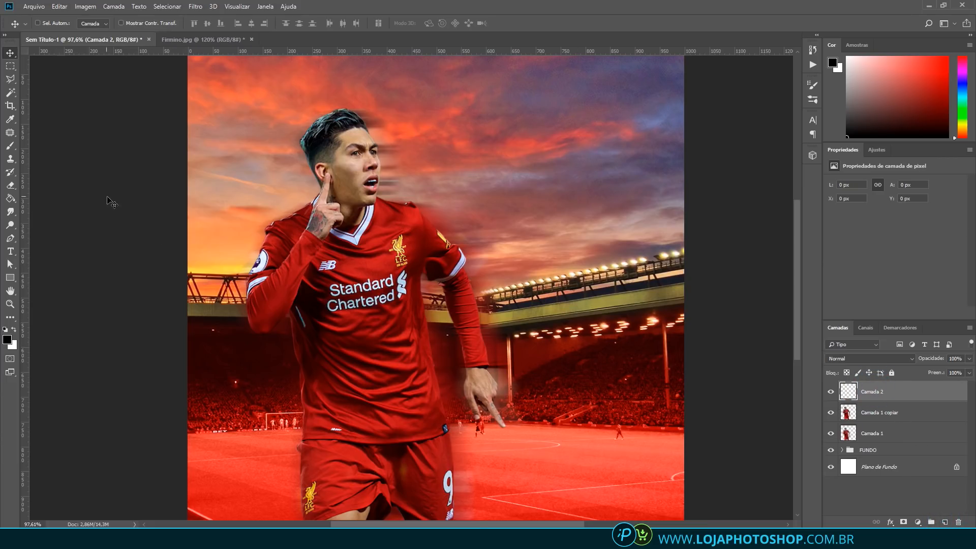
Paint a soft yellow sampled from the horizon sky over the player's raised arm, using a 175 px brush at 0% hardness
{"action": "left_click", "coordinate": [19, 147]}
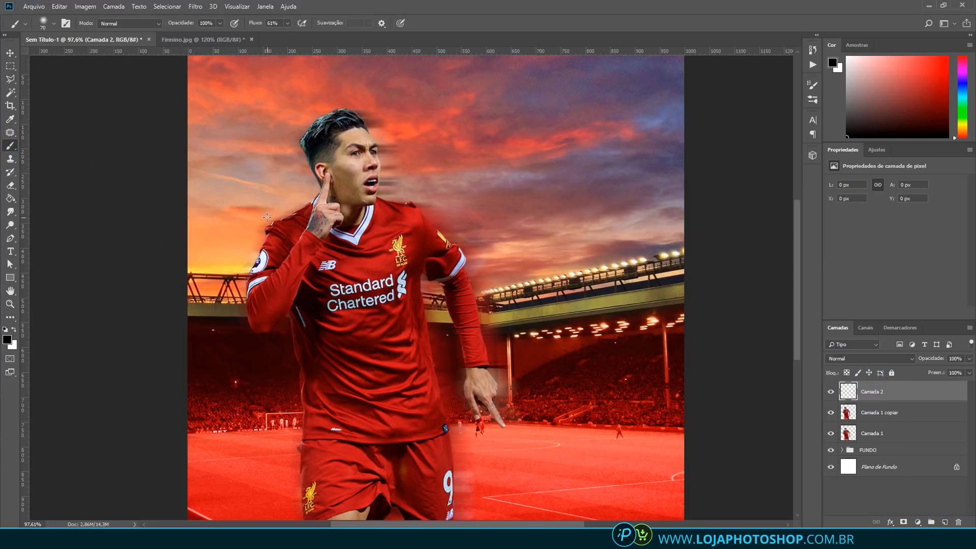
{"action": "key", "text": "Caps_Lock"}
{"action": "left_click", "coordinate": [230, 263], "text": "alt"}
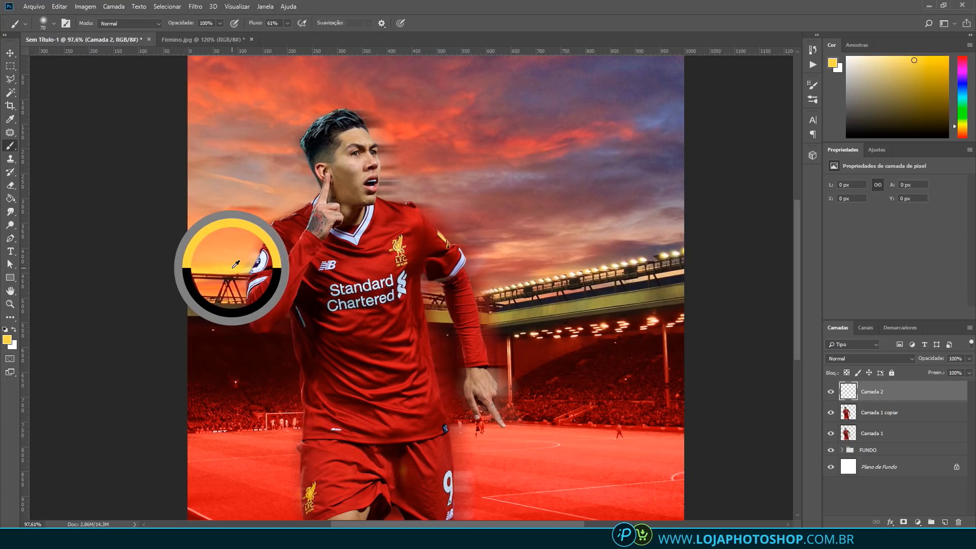
{"action": "key", "text": "bracketright"}
{"action": "key", "text": "bracketright"}
{"action": "key", "text": "bracketright"}
{"action": "key", "text": "bracketright"}
{"action": "key", "text": "bracketright"}
{"action": "key", "text": "bracketright"}
{"action": "right_click", "coordinate": [256, 205]}
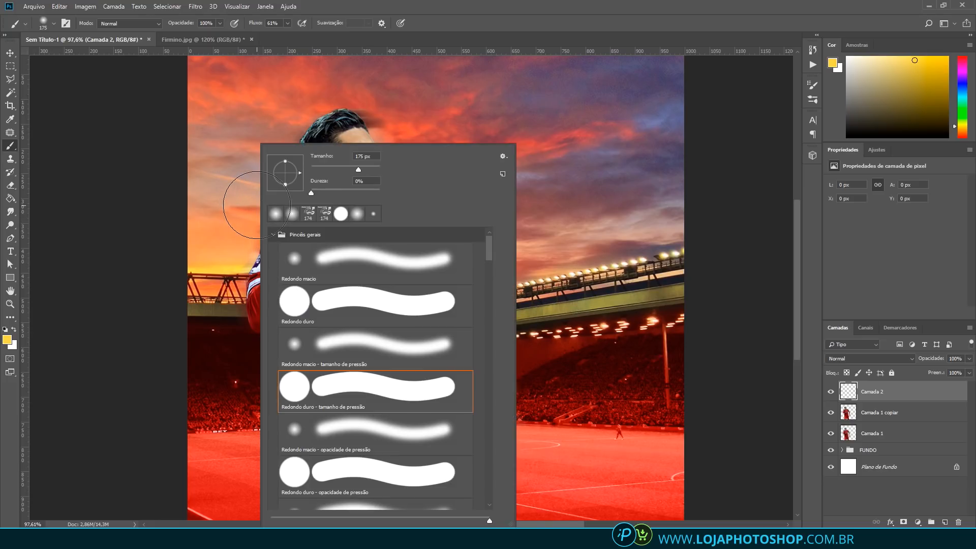
{"action": "left_click", "coordinate": [309, 192]}
{"action": "left_click", "coordinate": [209, 204]}
{"action": "mouse_move", "coordinate": [243, 198]}
{"action": "left_mouse_down"}
{"action": "mouse_move", "coordinate": [237, 220]}
{"action": "mouse_move", "coordinate": [256, 191]}
{"action": "mouse_move", "coordinate": [236, 192]}
{"action": "mouse_move", "coordinate": [196, 263]}
{"action": "mouse_move", "coordinate": [211, 227]}
{"action": "mouse_move", "coordinate": [209, 339]}
{"action": "mouse_move", "coordinate": [199, 341]}
{"action": "mouse_move", "coordinate": [194, 226]}
{"action": "mouse_move", "coordinate": [204, 225]}
{"action": "mouse_move", "coordinate": [200, 275]}
{"action": "left_mouse_up"}
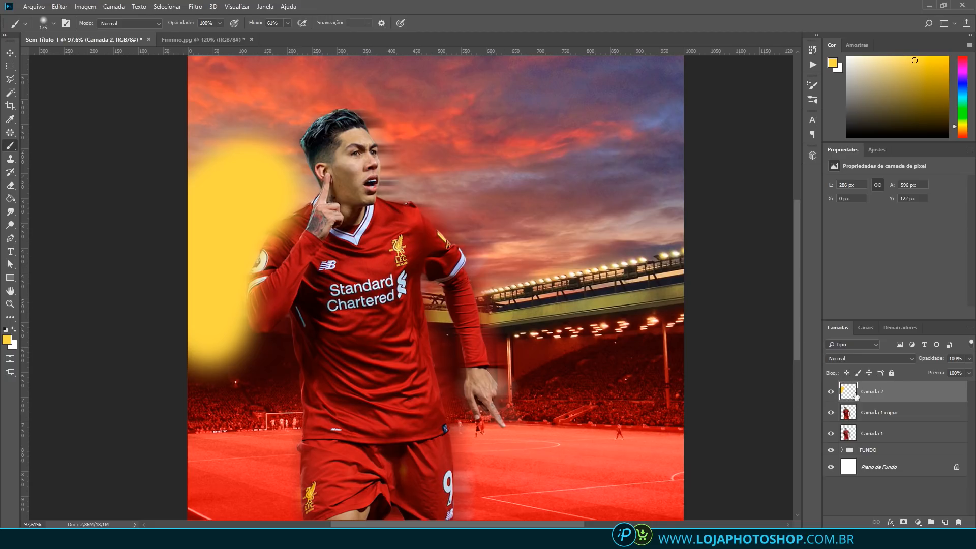
Clip the yellow paint layer to the sharp player layer and extend the paint slightly near the shoulder and neck
{"action": "right_click", "coordinate": [913, 393]}
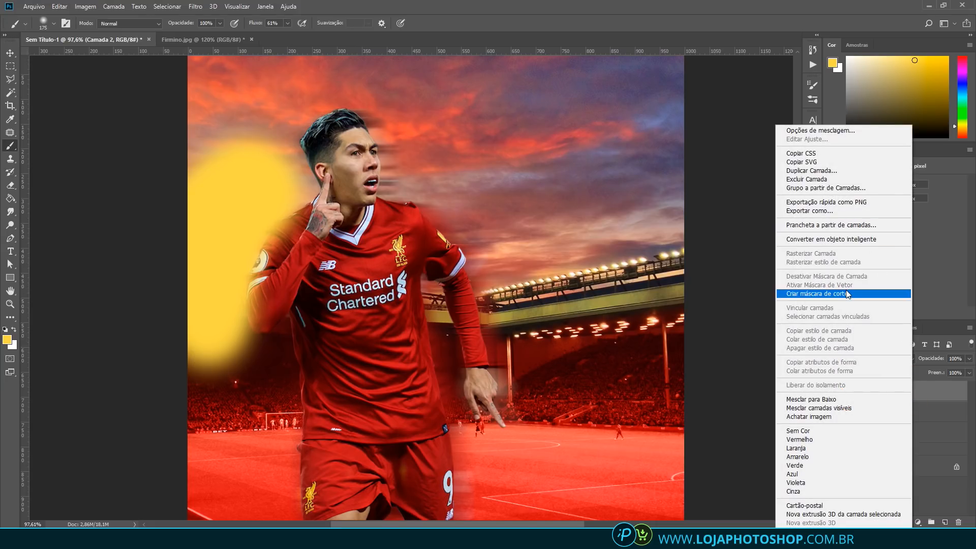
{"action": "left_click", "coordinate": [839, 293]}
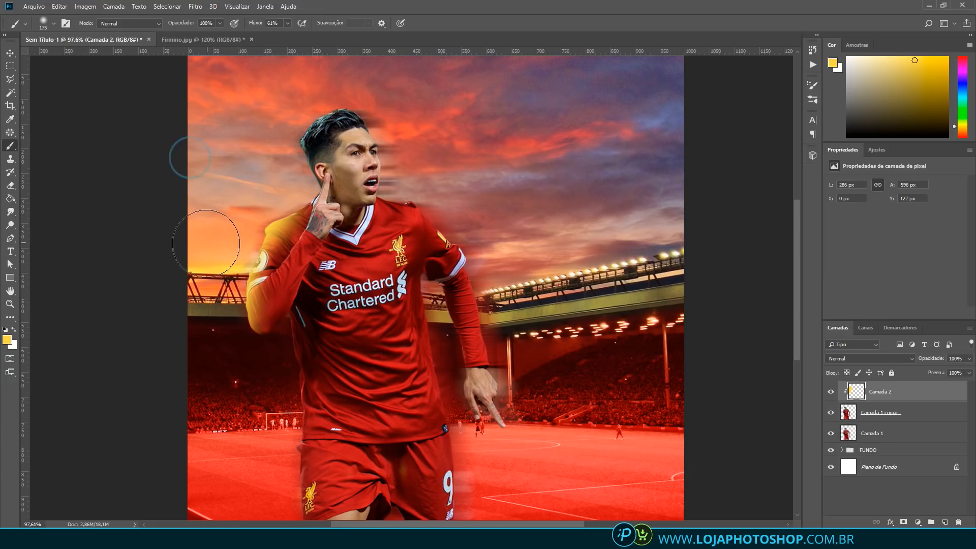
{"action": "left_click_drag", "start_coordinate": [253, 172], "coordinate": [263, 182]}
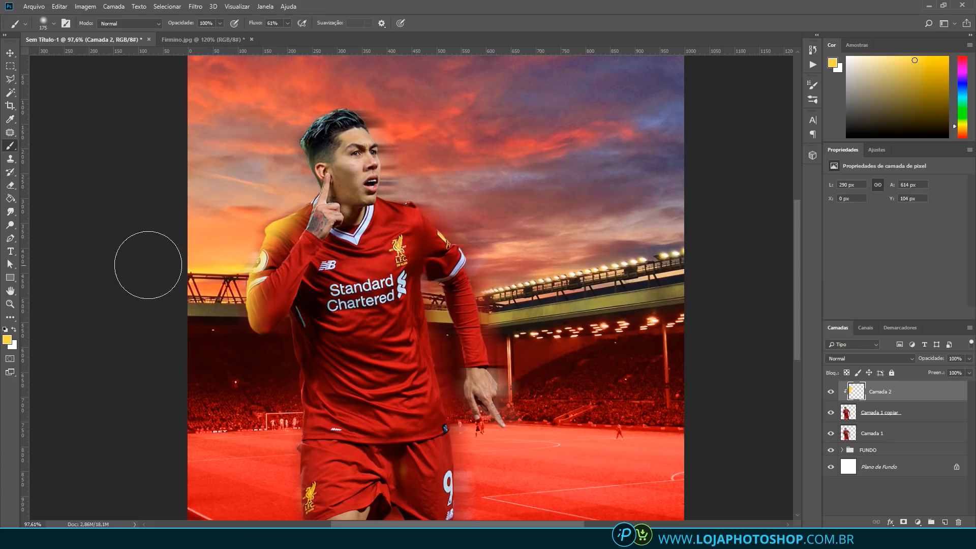
{"action": "left_click", "coordinate": [269, 170]}
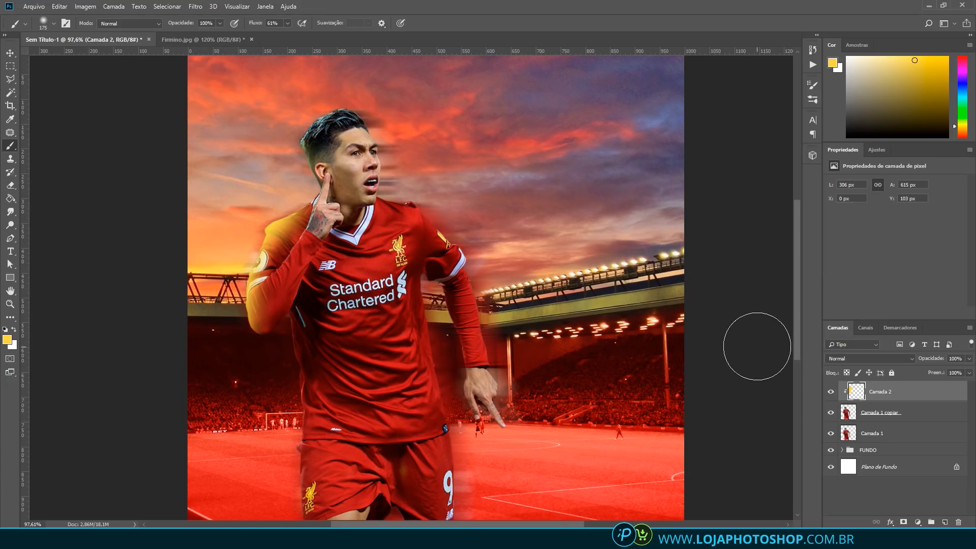
Set the clipped paint layer's blend mode to Divisão and its opacity to 70%
{"action": "left_click", "coordinate": [853, 359]}
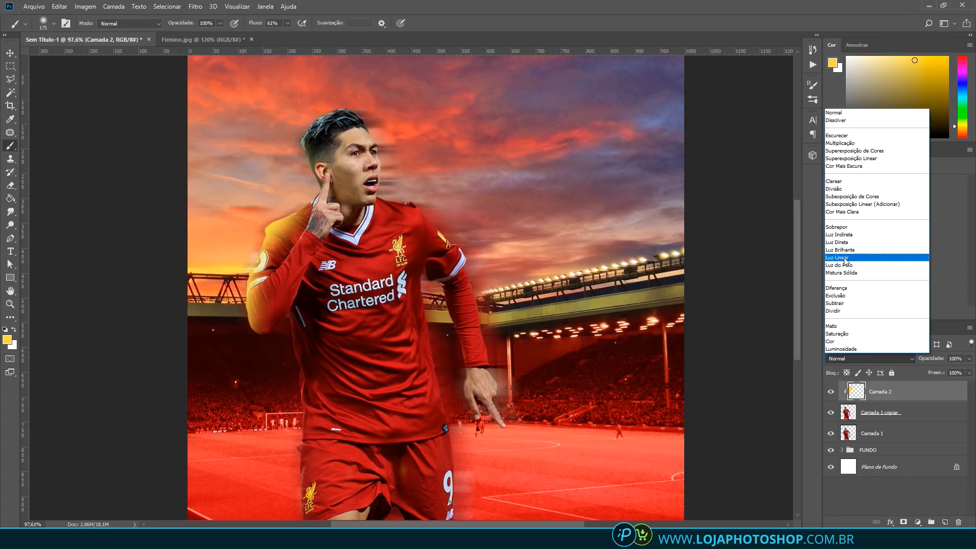
{"action": "left_click", "coordinate": [844, 189]}
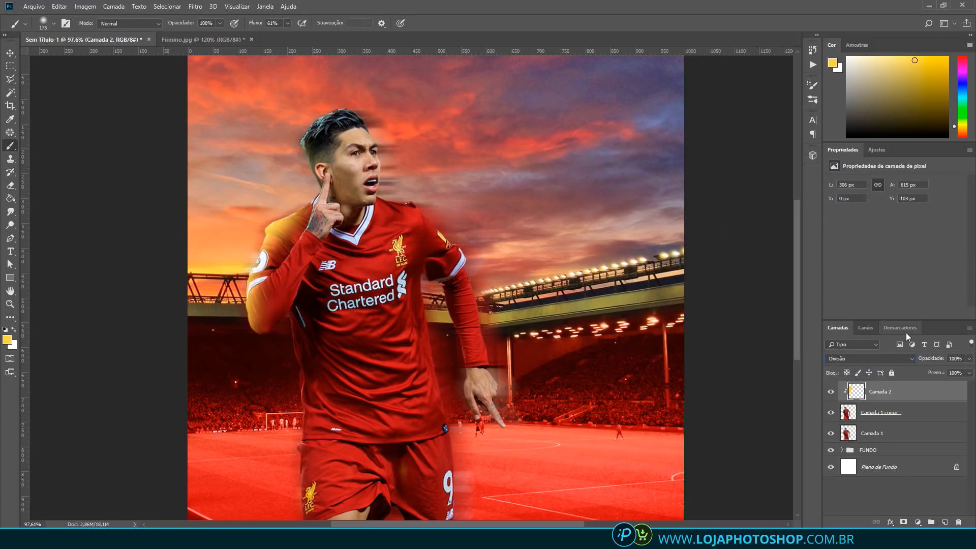
{"action": "left_click", "coordinate": [969, 358]}
{"action": "left_click_drag", "start_coordinate": [969, 370], "coordinate": [956, 372]}
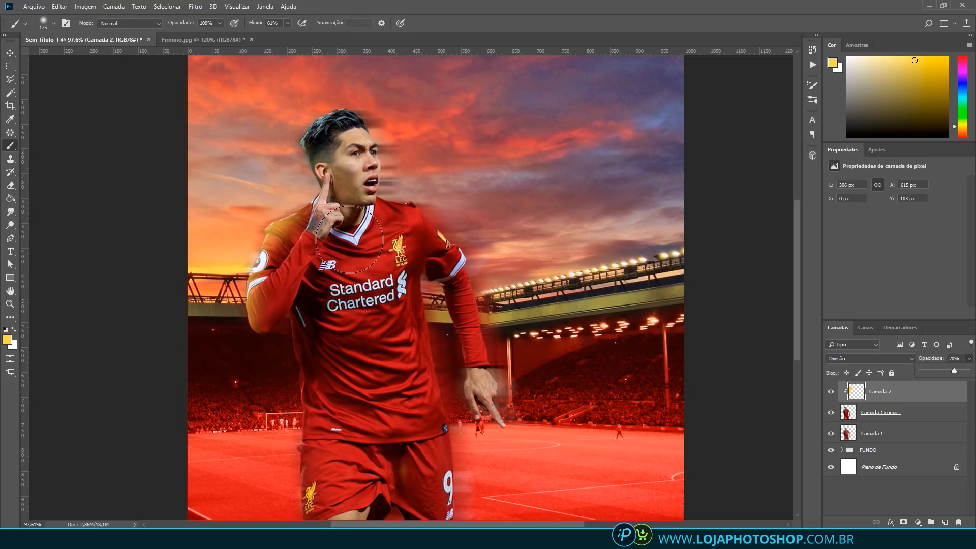
Sample an orange tone from the sky and set the clipped paint layer's opacity to 85%
{"action": "left_click", "coordinate": [245, 218], "text": "alt"}
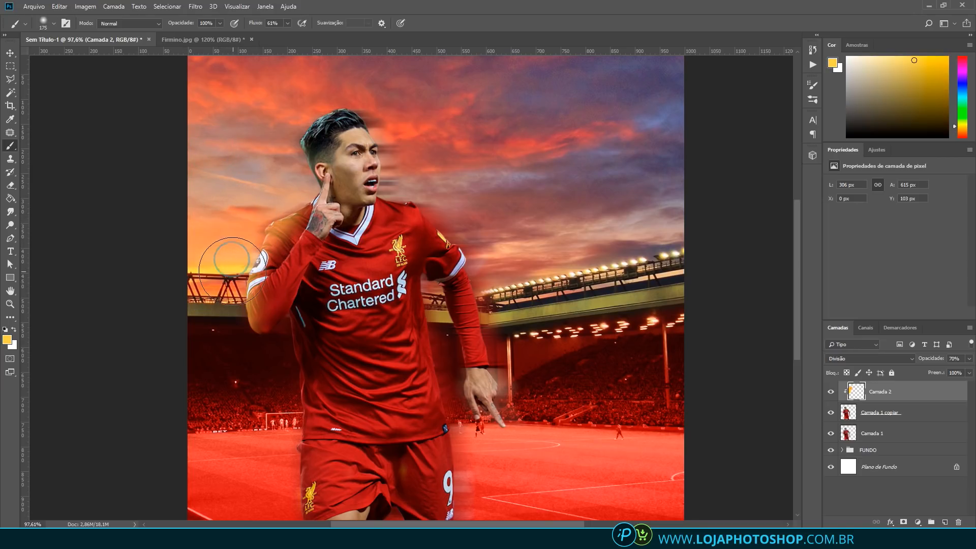
{"action": "left_click", "coordinate": [238, 231], "text": "alt"}
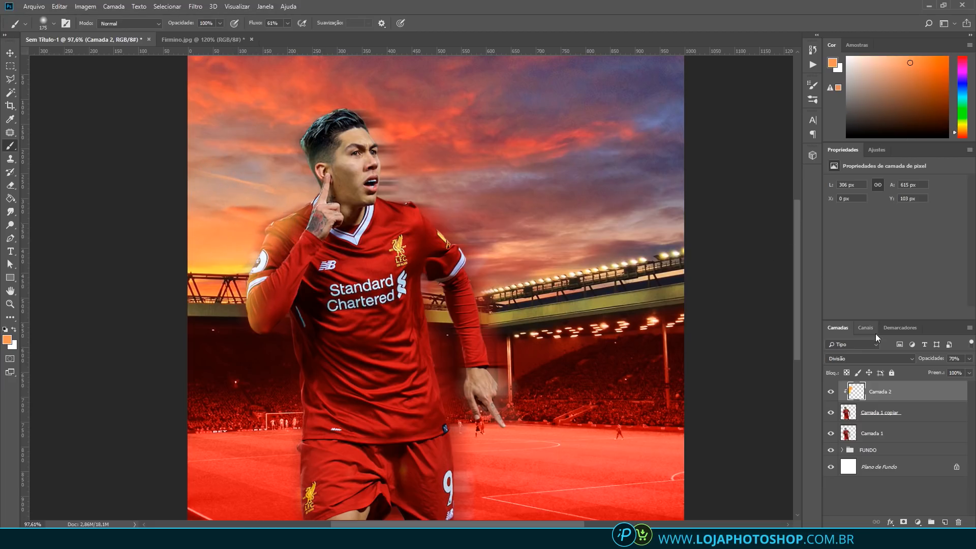
{"action": "left_click", "coordinate": [969, 358]}
{"action": "left_click_drag", "start_coordinate": [953, 370], "coordinate": [961, 370]}
{"action": "left_click", "coordinate": [131, 257]}
Try painting the orange tone along the raised arm's inner sleeve with a 60 px brush, undoing each stroke
{"action": "scroll", "coordinate": [221, 308], "scroll_direction": "up", "scroll_amount": 5}
{"action": "key", "text": "bracketleft"}
{"action": "key", "text": "bracketleft"}
{"action": "key", "text": "bracketleft"}
{"action": "key", "text": "bracketleft"}
{"action": "key", "text": "bracketleft"}
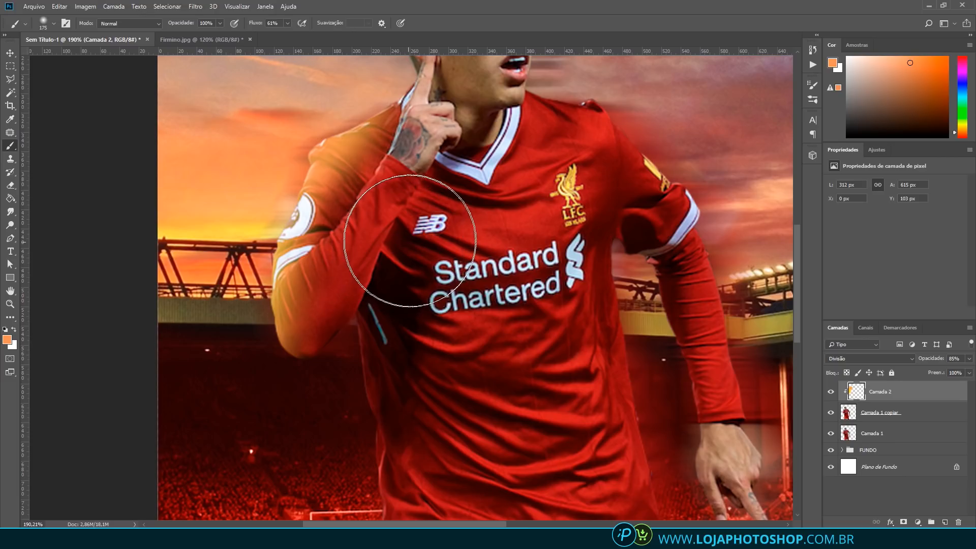
{"action": "key", "text": "bracketleft"}
{"action": "key", "text": "bracketleft"}
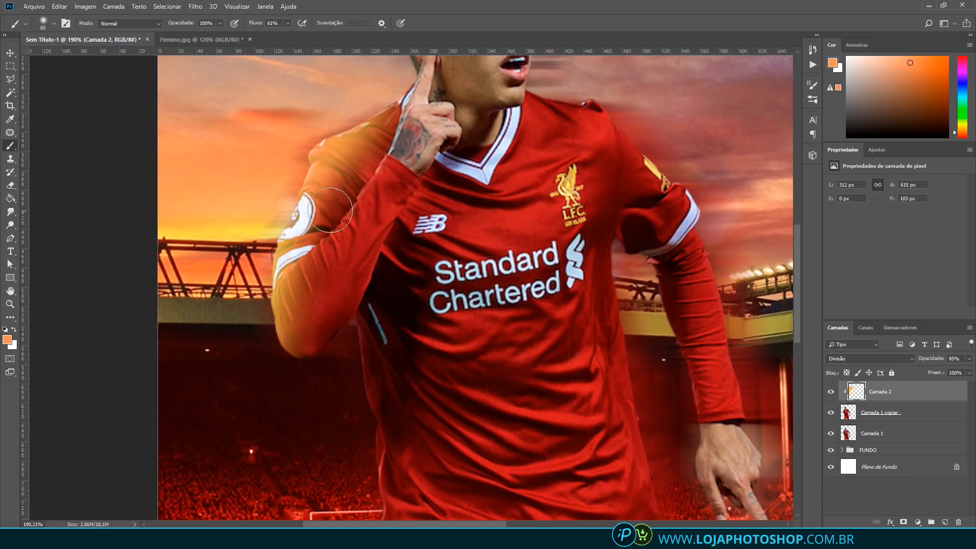
{"action": "left_click_drag", "start_coordinate": [365, 188], "coordinate": [327, 245]}
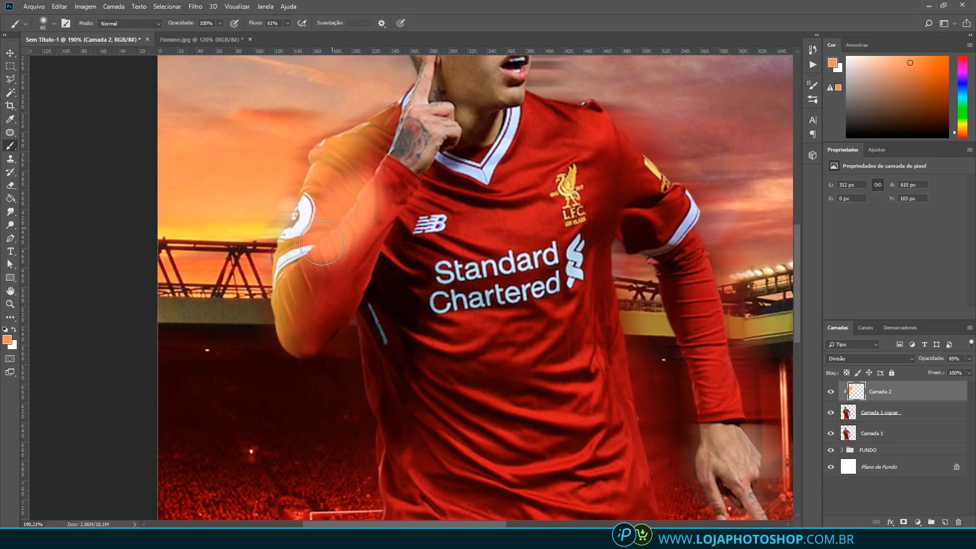
{"action": "key", "text": "ctrl+z"}
{"action": "left_click_drag", "start_coordinate": [372, 166], "coordinate": [321, 254]}
{"action": "key", "text": "ctrl+z"}
Sample the bright yellow near the horizon, try a stroke along the raised arm's inner sleeve and undo it
{"action": "left_click", "coordinate": [255, 208], "text": "alt"}
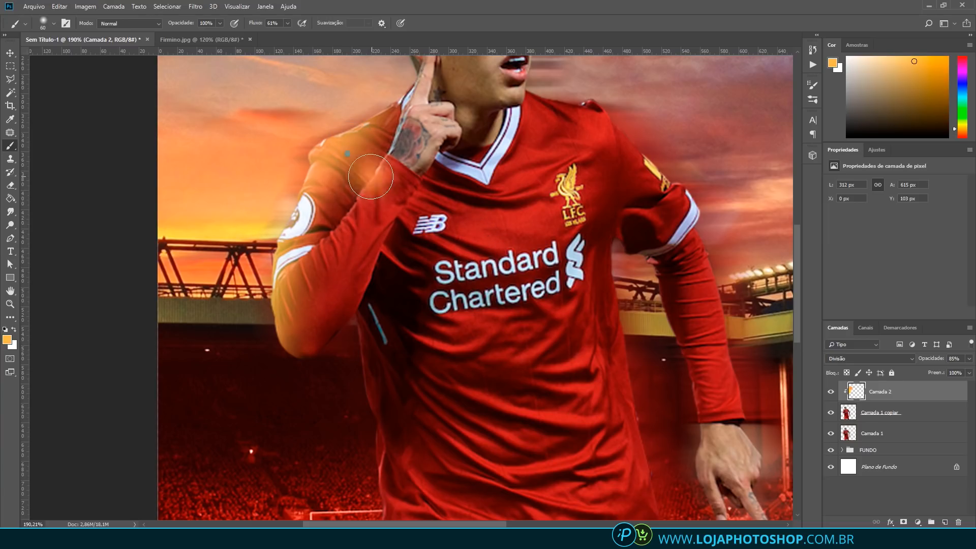
{"action": "left_click", "coordinate": [239, 225], "text": "alt"}
{"action": "left_click_drag", "start_coordinate": [379, 152], "coordinate": [312, 256]}
{"action": "key", "text": "ctrl+z"}
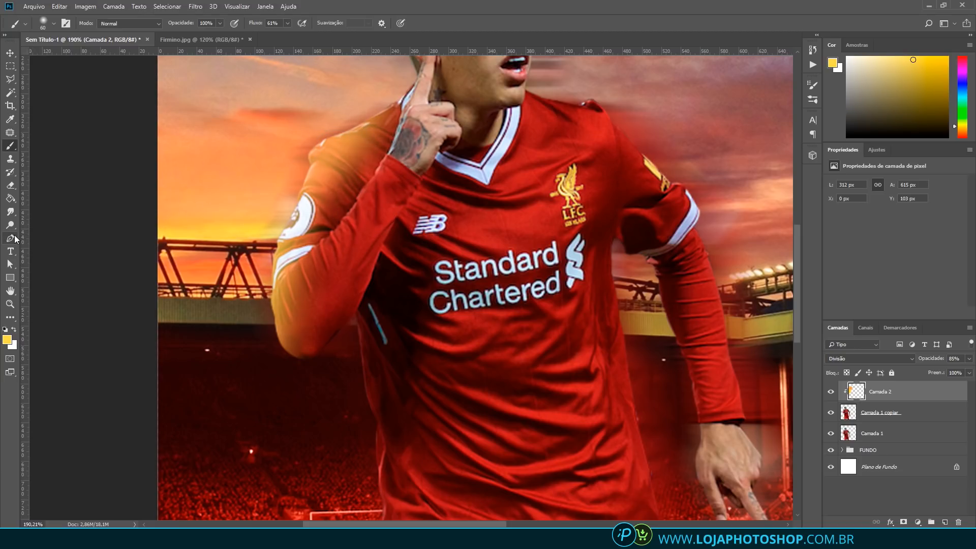
Select the player's raised forearm and hand with a polygonal lasso outline
{"action": "left_click", "coordinate": [10, 79]}
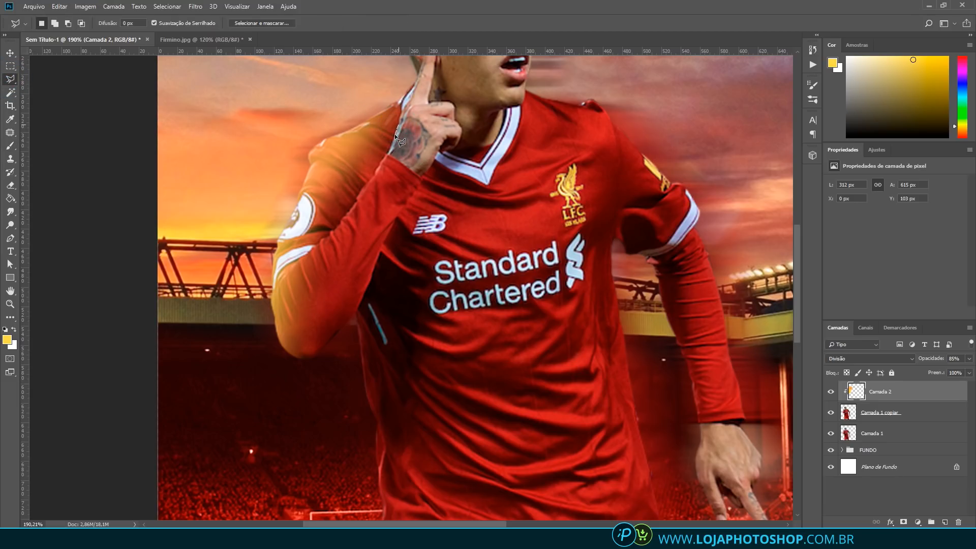
{"action": "left_click", "coordinate": [387, 150]}
{"action": "mouse_move", "coordinate": [302, 351]}
{"action": "left_mouse_down"}
{"action": "mouse_move", "coordinate": [355, 315]}
{"action": "mouse_move", "coordinate": [380, 242]}
{"action": "mouse_move", "coordinate": [446, 135]}
{"action": "mouse_move", "coordinate": [450, 122]}
{"action": "mouse_move", "coordinate": [427, 101]}
{"action": "left_mouse_up"}
{"action": "double_click", "coordinate": [400, 115]}
Brush a yellow glow along the outer edge of the selected forearm with a 90 px brush, and deselect it
{"action": "left_click", "coordinate": [10, 146]}
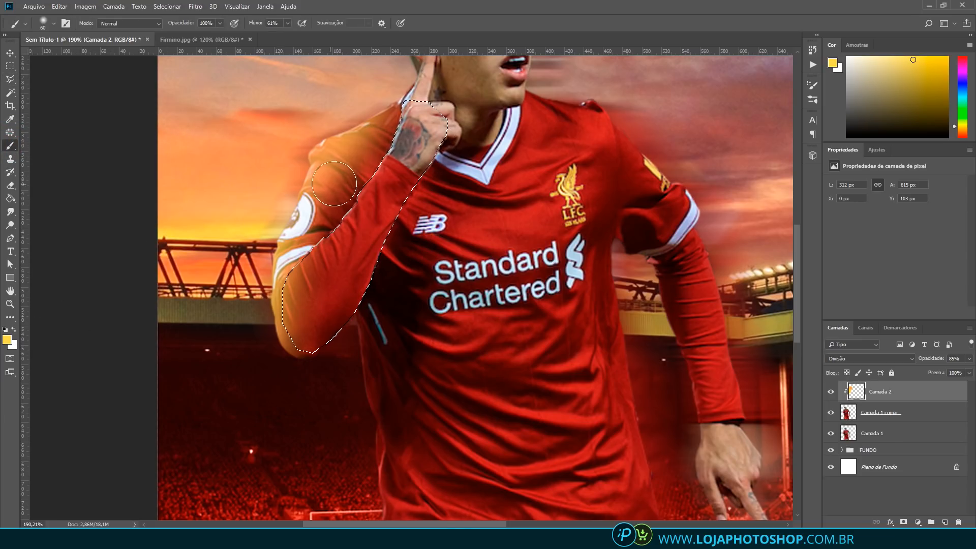
{"action": "key", "text": "bracketright"}
{"action": "key", "text": "bracketright"}
{"action": "key", "text": "bracketright"}
{"action": "mouse_move", "coordinate": [366, 151]}
{"action": "left_mouse_down"}
{"action": "mouse_move", "coordinate": [272, 218]}
{"action": "mouse_move", "coordinate": [344, 102]}
{"action": "mouse_move", "coordinate": [358, 132]}
{"action": "mouse_move", "coordinate": [348, 91]}
{"action": "left_mouse_up"}
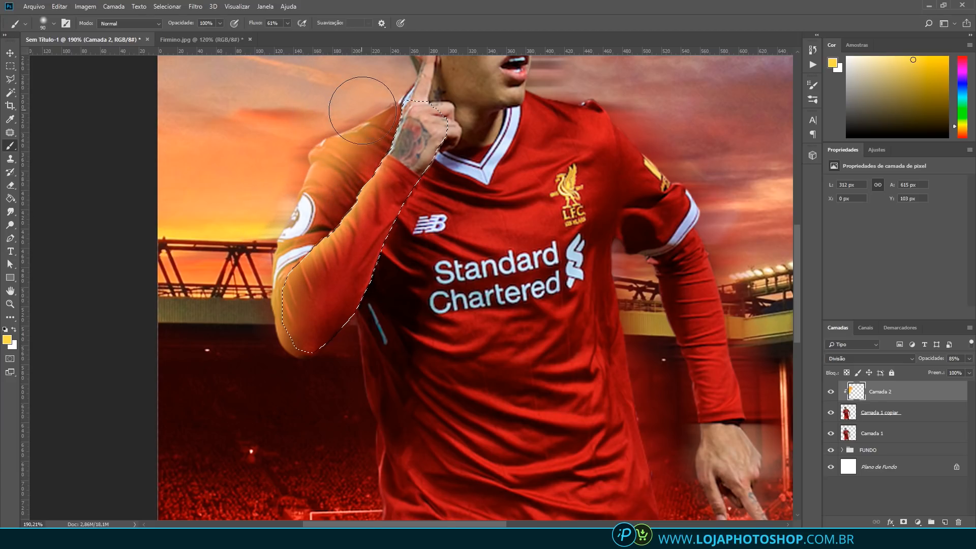
{"action": "key", "text": "ctrl+d"}
{"action": "key", "text": "ctrl+0"}
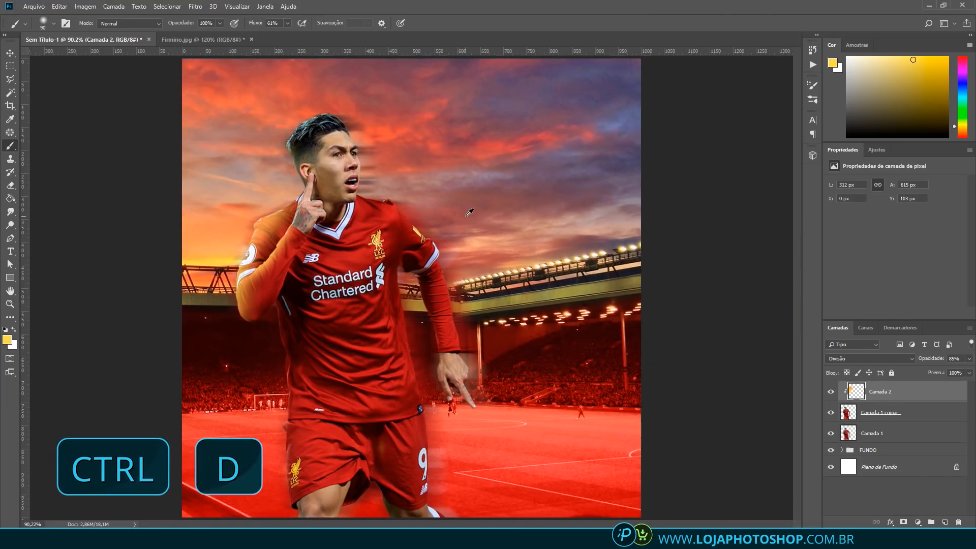
Compare the player with and without the clipped yellow glow layer by toggling its visibility
{"action": "left_click", "coordinate": [831, 391]}
{"action": "left_click", "coordinate": [831, 392]}
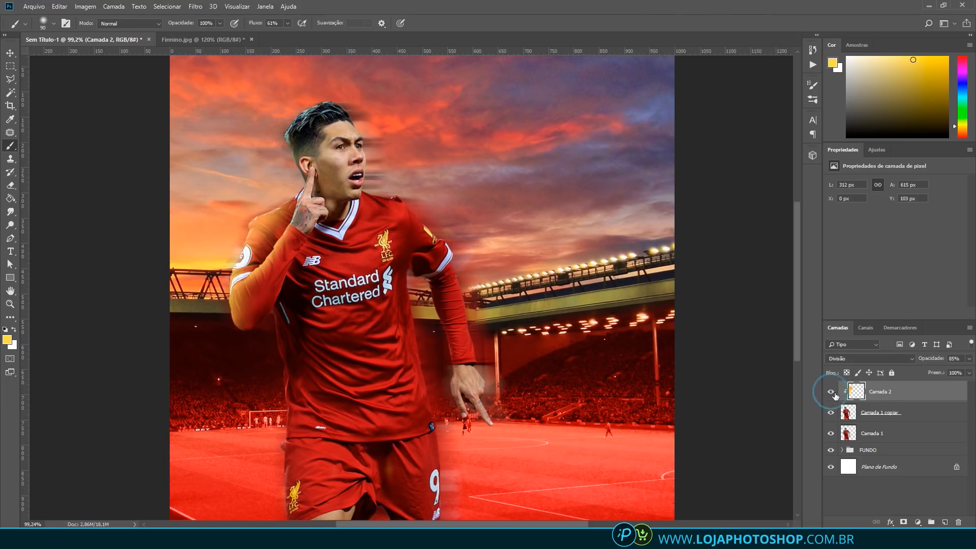
{"action": "left_click", "coordinate": [831, 392]}
{"action": "left_click", "coordinate": [831, 392]}
{"action": "left_click", "coordinate": [831, 392]}
{"action": "left_click", "coordinate": [832, 392]}
{"action": "left_click", "coordinate": [829, 390]}
{"action": "left_click", "coordinate": [829, 390]}
{"action": "mouse_move", "coordinate": [262, 164]}
{"action": "left_mouse_down"}
{"action": "mouse_move", "coordinate": [265, 110]}
{"action": "mouse_move", "coordinate": [256, 157]}
{"action": "mouse_move", "coordinate": [266, 189]}
{"action": "mouse_move", "coordinate": [272, 181]}
{"action": "left_mouse_up"}
{"action": "scroll", "coordinate": [250, 205], "scroll_direction": "down", "scroll_amount": 4}
{"action": "scroll", "coordinate": [250, 205], "scroll_direction": "up", "scroll_amount": 3}
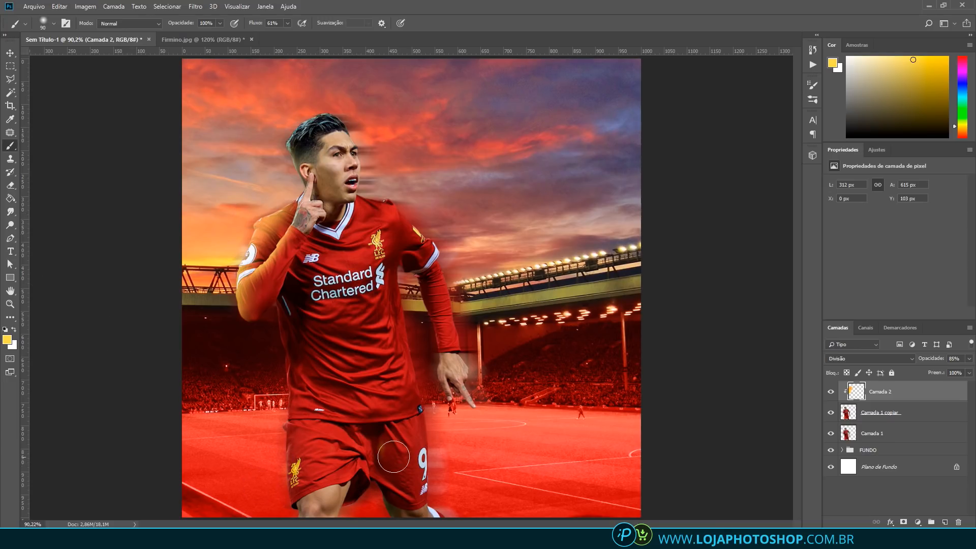
Switch to File Explorer and preview the liverpool logo and premier-league-logo-png-transparent images
{"action": "left_click", "coordinate": [239, 535]}
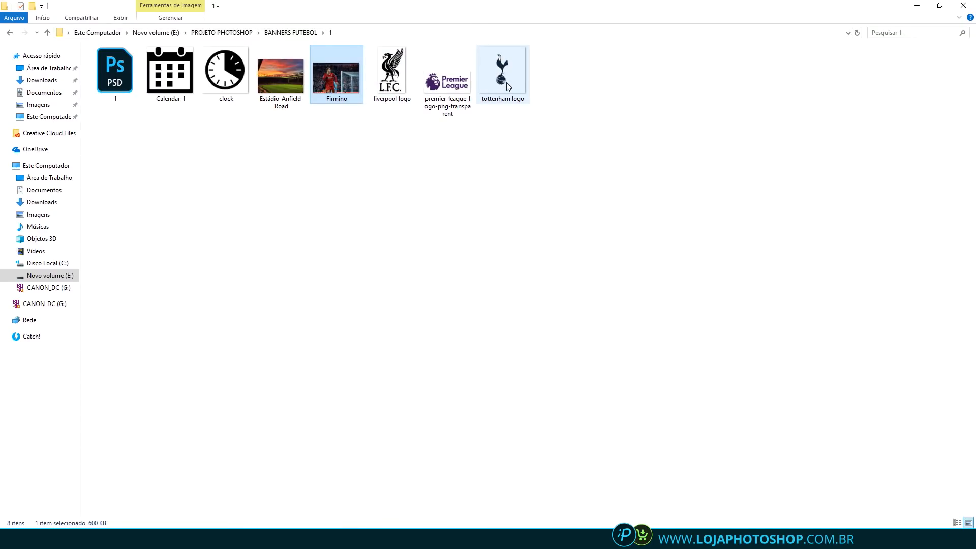
{"action": "double_click", "coordinate": [397, 84]}
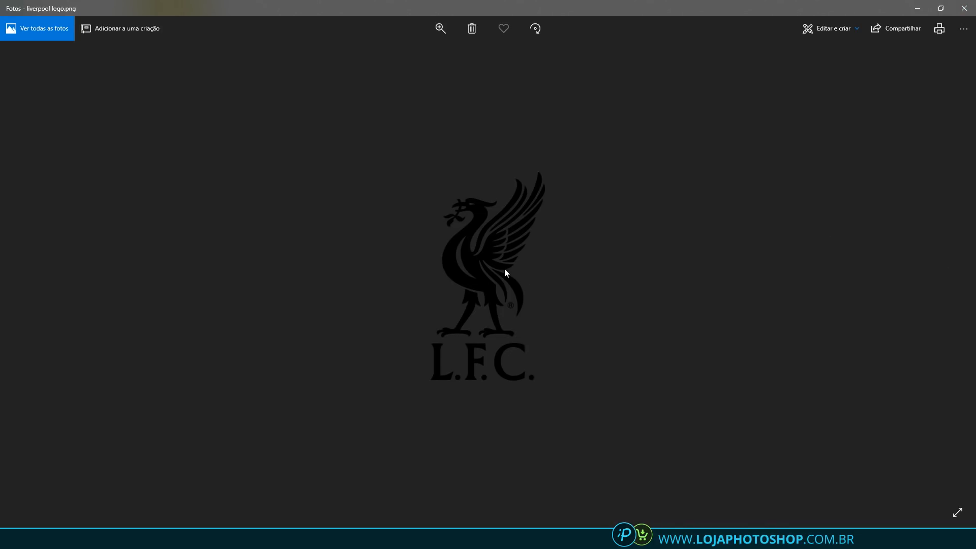
{"action": "left_click", "coordinate": [964, 8]}
{"action": "double_click", "coordinate": [460, 89]}
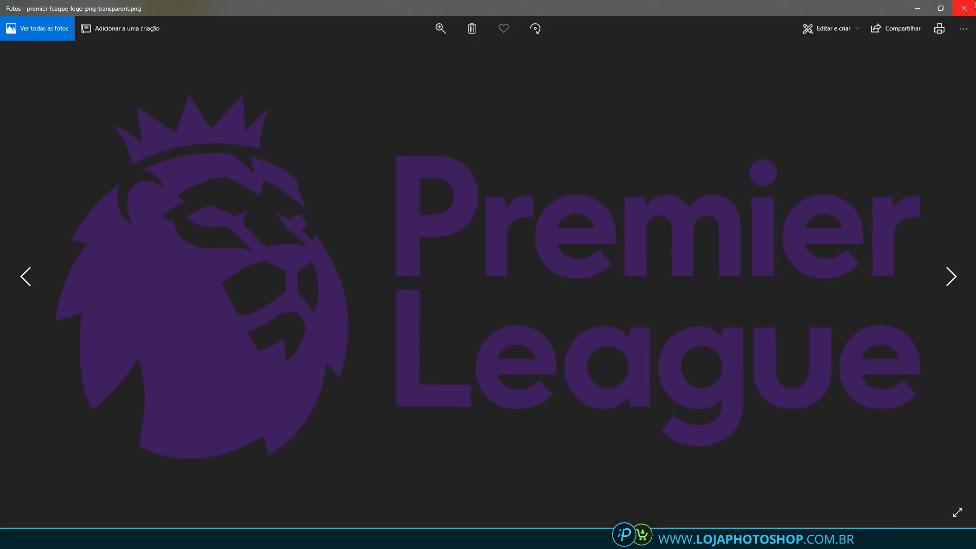
{"action": "left_click", "coordinate": [963, 9]}
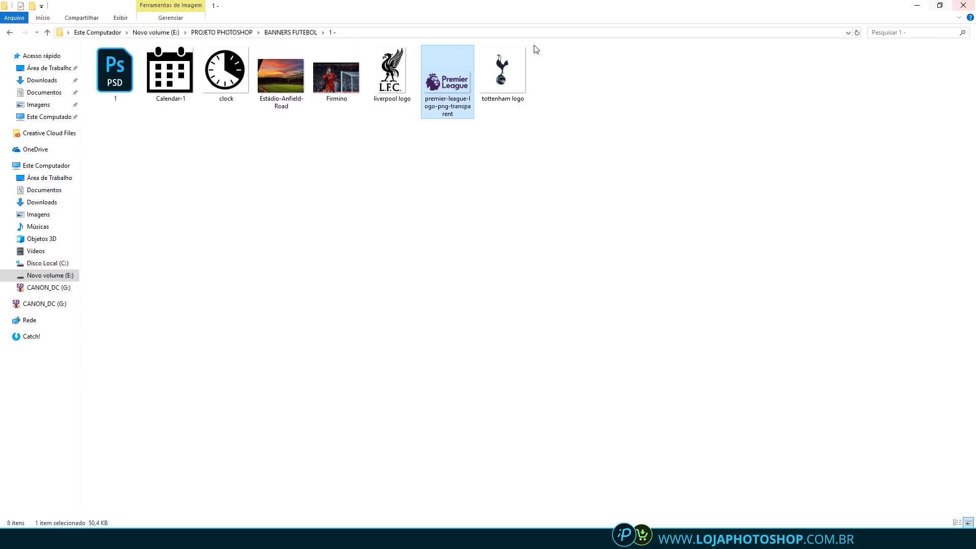
Place the premier-league-logo-png-transparent image from the project folder into the banner's sky at X 649 px, Y 67 px
{"action": "left_click", "coordinate": [387, 86]}
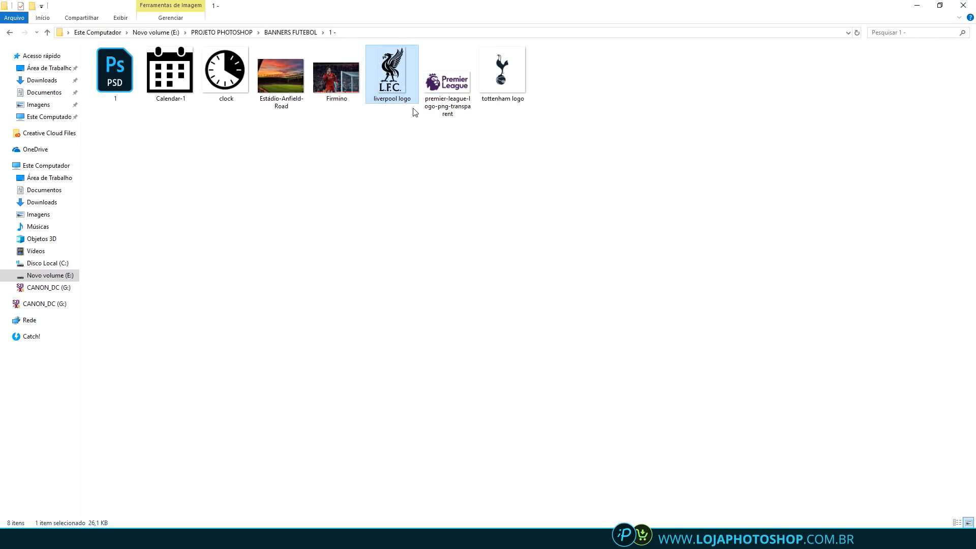
{"action": "left_click_drag", "start_coordinate": [447, 81], "coordinate": [566, 118]}
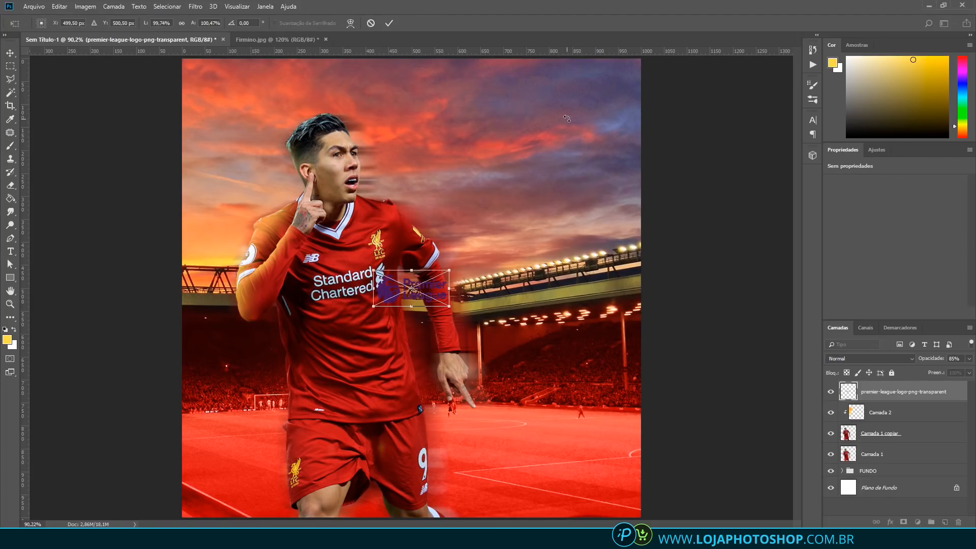
{"action": "left_click_drag", "start_coordinate": [417, 284], "coordinate": [549, 104]}
{"action": "key", "text": "Return"}
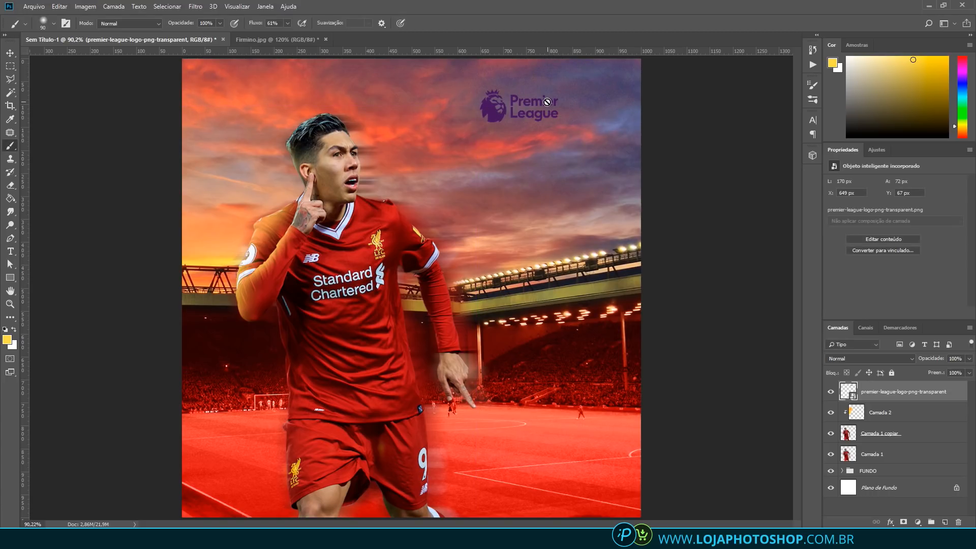
Apply a white (ffffff) Color Overlay to the Premier League logo and move it slightly to X 641 px, Y 55 px
{"action": "double_click", "coordinate": [961, 396]}
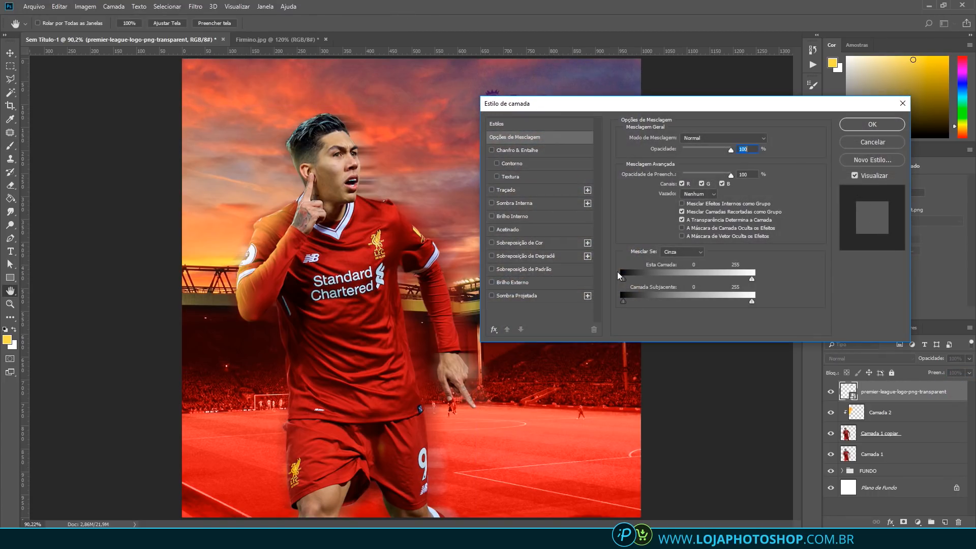
{"action": "left_click", "coordinate": [534, 242]}
{"action": "left_click", "coordinate": [775, 140]}
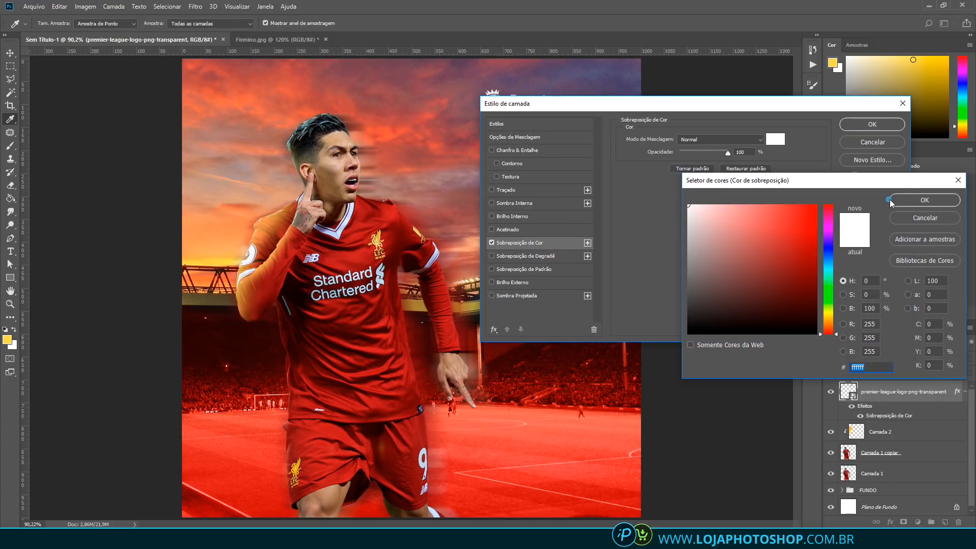
{"action": "left_click", "coordinate": [892, 202]}
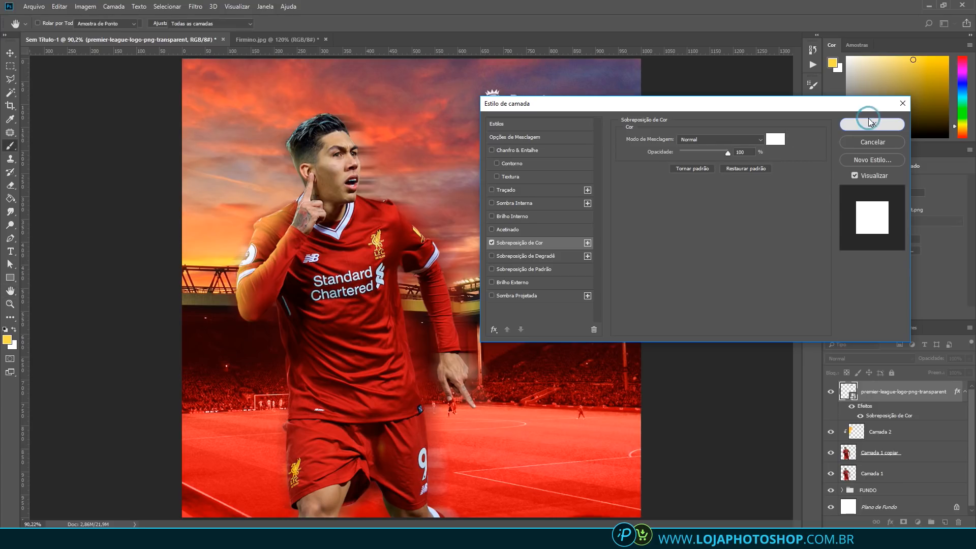
{"action": "left_click", "coordinate": [872, 124]}
{"action": "left_click_drag", "start_coordinate": [545, 115], "coordinate": [534, 108]}
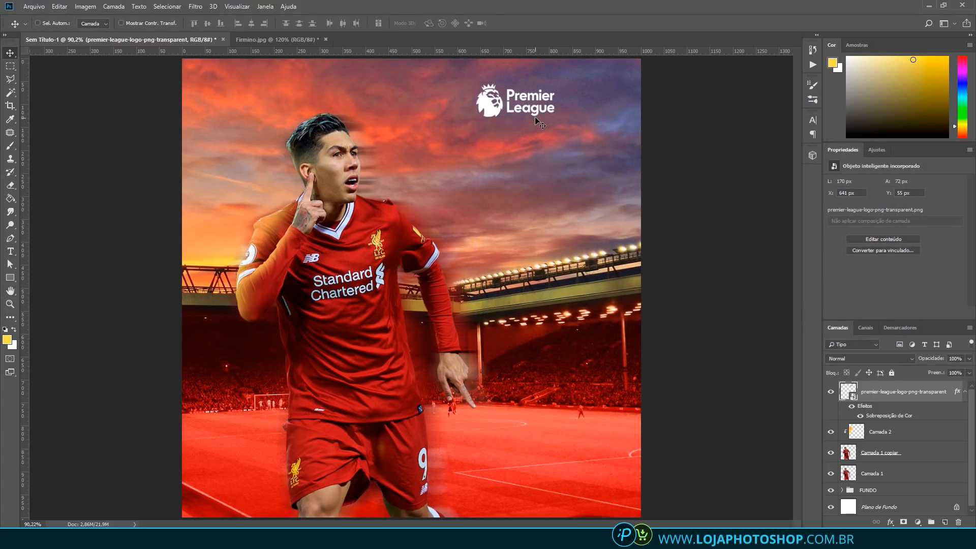
Place the liverpool logo image below the Premier League logo, scaled to 74 × 133 px at X 604 px, Y 152 px
{"action": "left_click", "coordinate": [257, 538]}
{"action": "left_click_drag", "start_coordinate": [391, 76], "coordinate": [489, 135]}
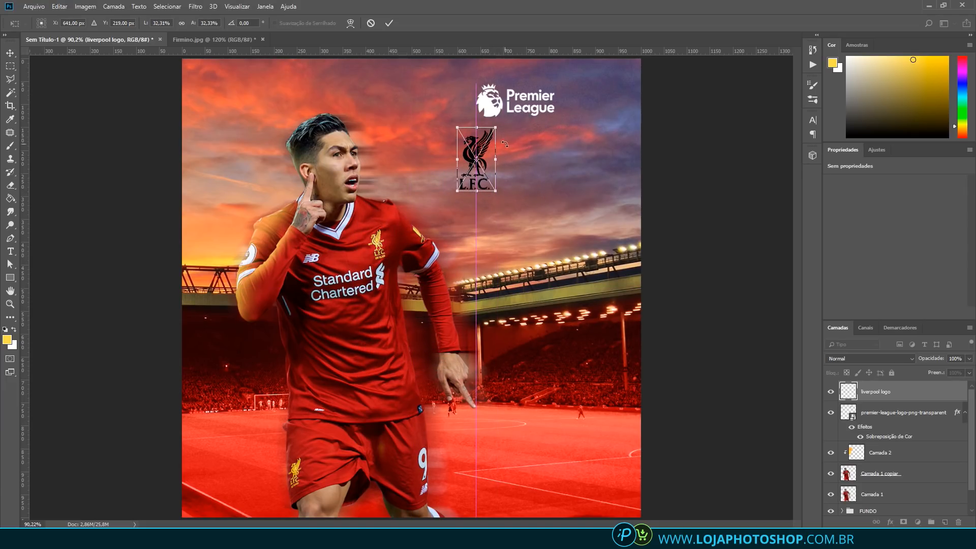
{"action": "key", "text": "Return"}
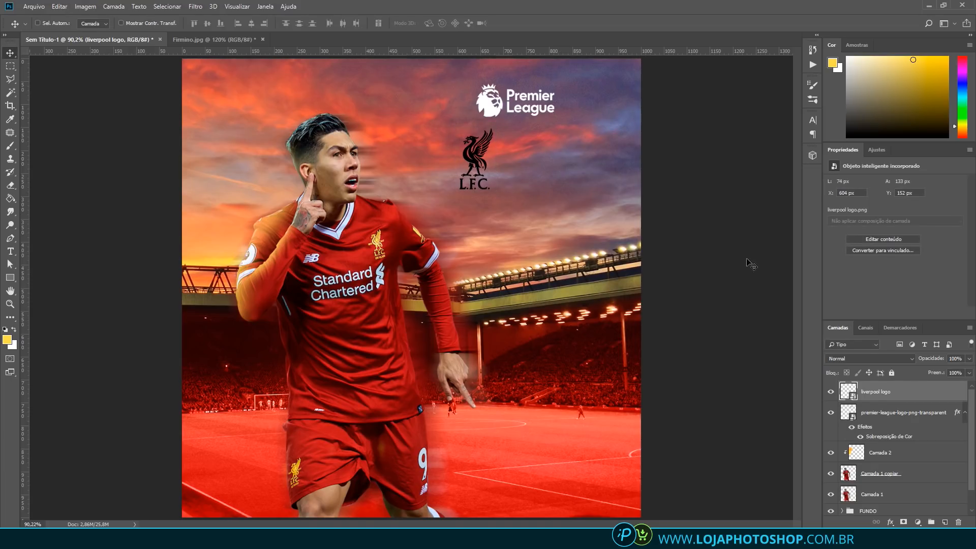
Copy the white Color Overlay from the Premier League logo layer to the liverpool logo layer and collapse both layers' effect lists
{"action": "double_click", "coordinate": [932, 392]}
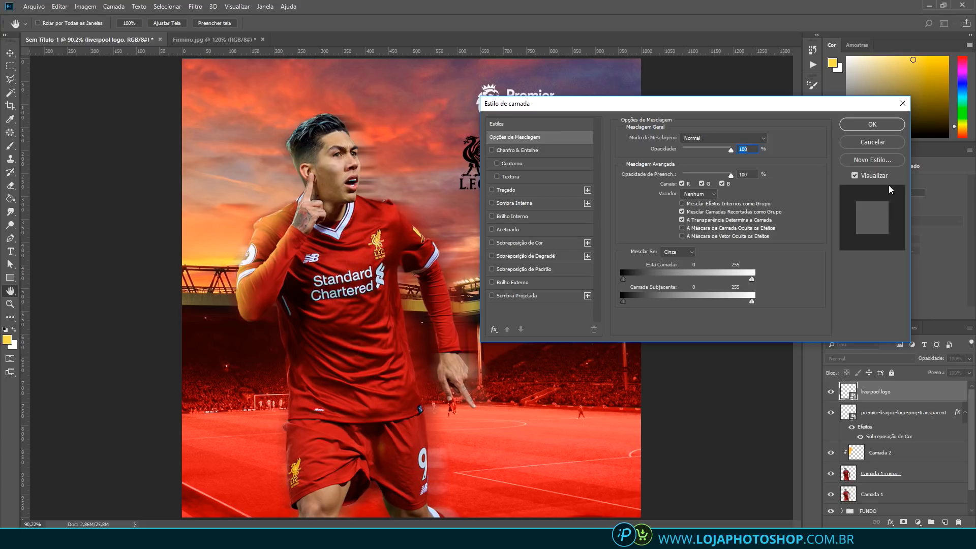
{"action": "left_click", "coordinate": [888, 142]}
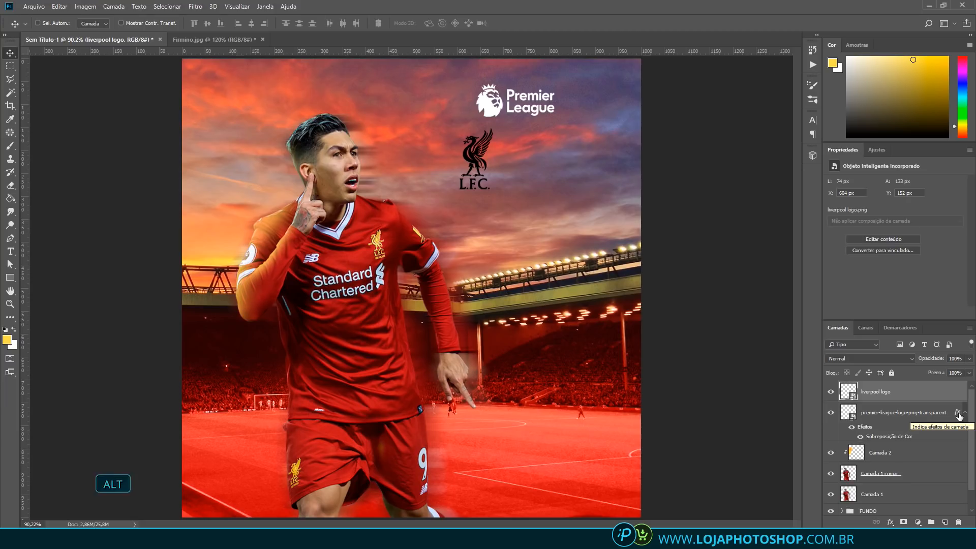
{"action": "left_click_drag", "start_coordinate": [959, 415], "coordinate": [954, 396]}
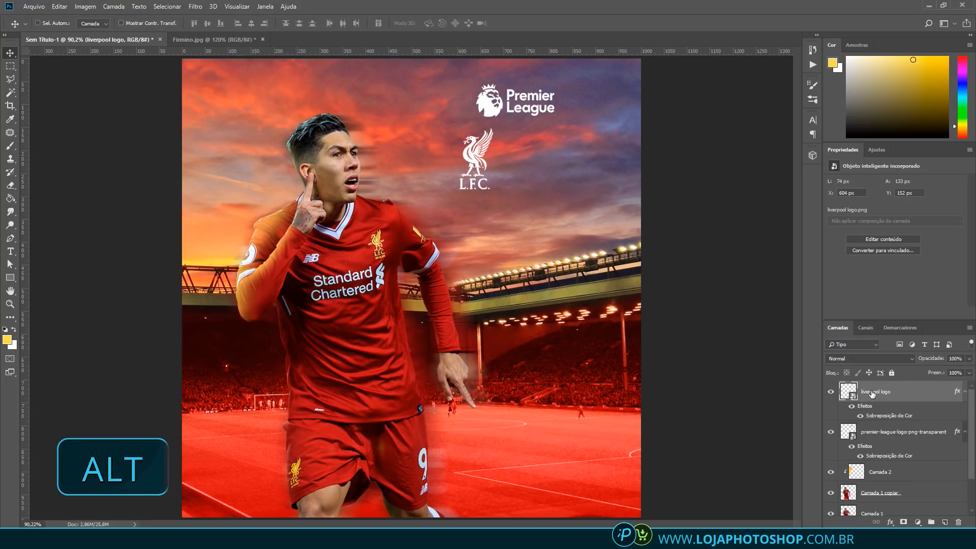
{"action": "left_click", "coordinate": [963, 431]}
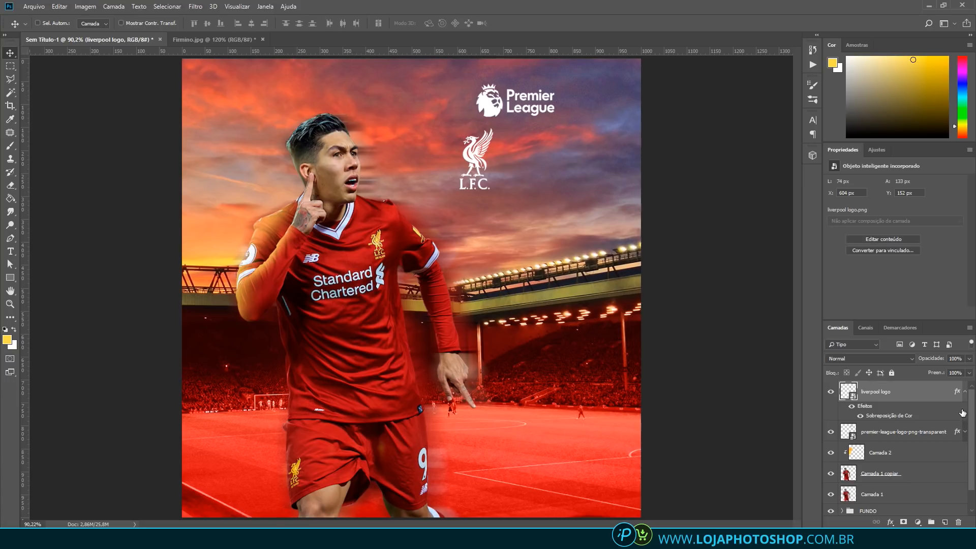
{"action": "left_click", "coordinate": [965, 392]}
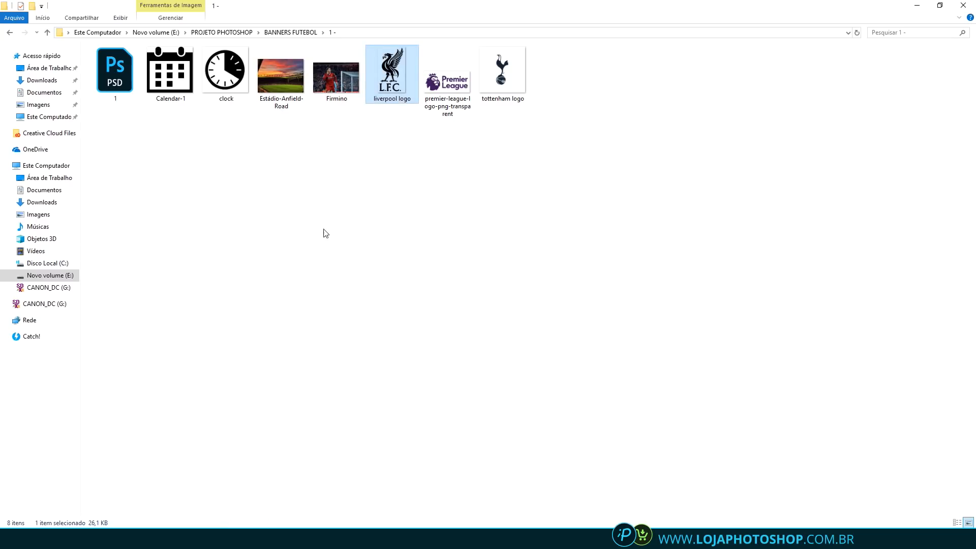
Place the tottenham logo image from the project folder into the banner at its original 100% scale
{"action": "left_click", "coordinate": [500, 76]}
{"action": "left_click_drag", "start_coordinate": [501, 76], "coordinate": [515, 217]}
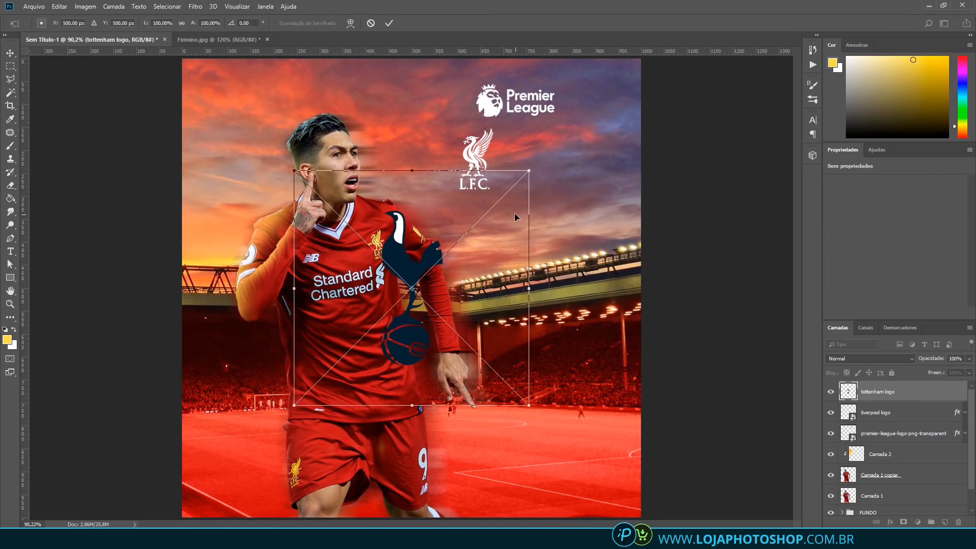
{"action": "left_click", "coordinate": [389, 23]}
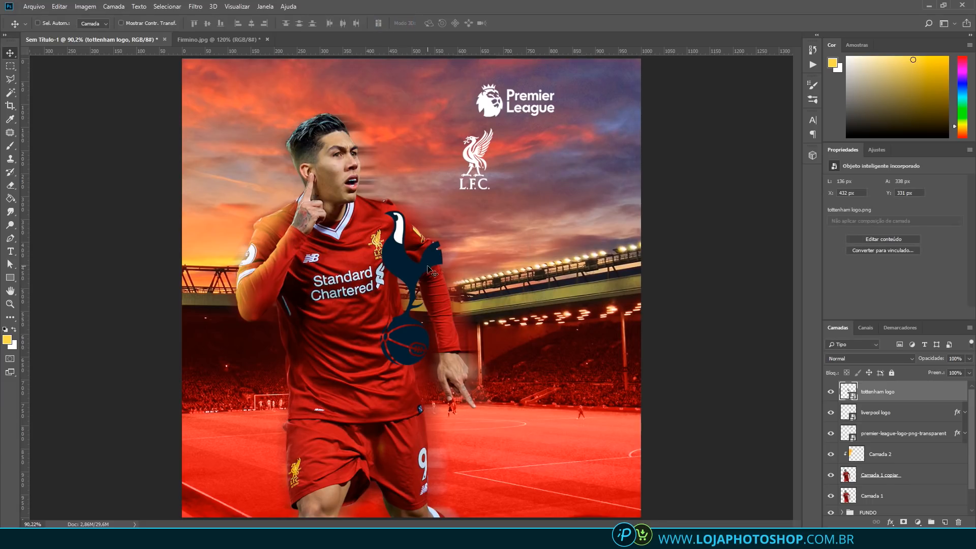
Rasterize the tottenham logo layer
{"action": "scroll", "coordinate": [420, 247], "scroll_direction": "up", "scroll_amount": 3}
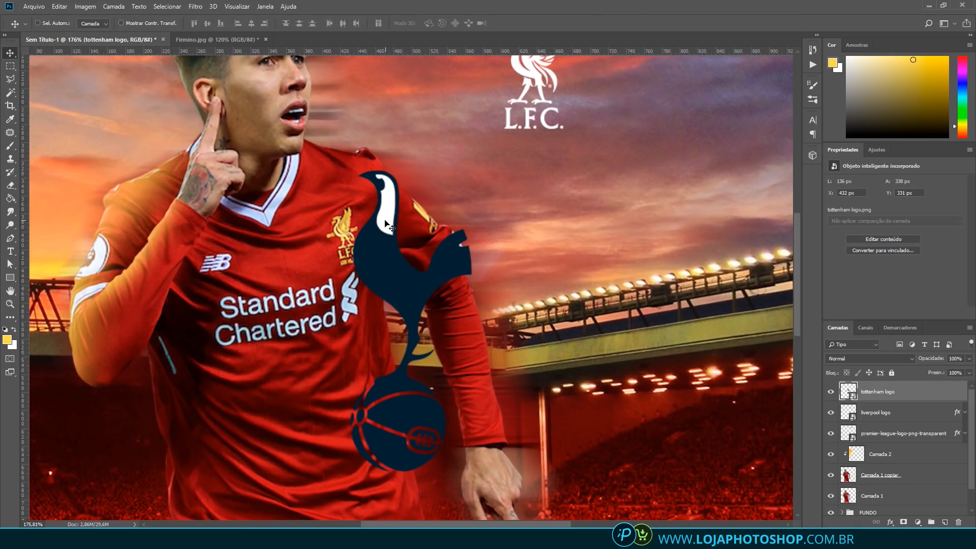
{"action": "scroll", "coordinate": [389, 210], "scroll_direction": "up", "scroll_amount": 2}
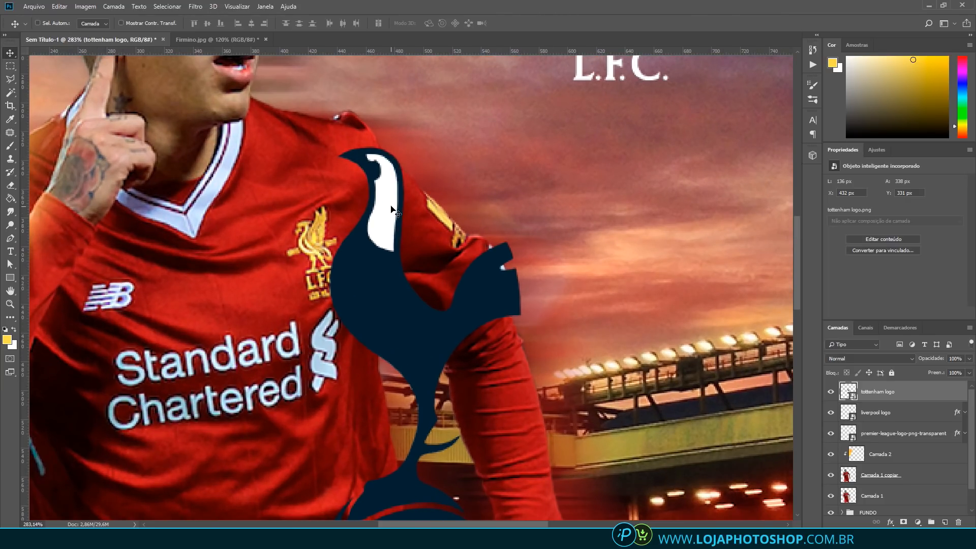
{"action": "right_click", "coordinate": [923, 388]}
{"action": "left_click", "coordinate": [934, 396]}
{"action": "right_click", "coordinate": [912, 389]}
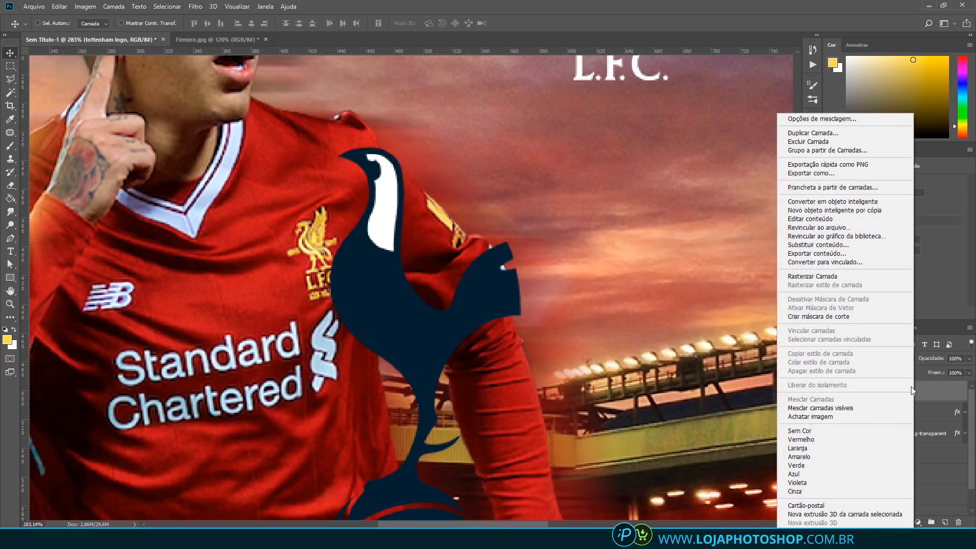
{"action": "left_click", "coordinate": [836, 278]}
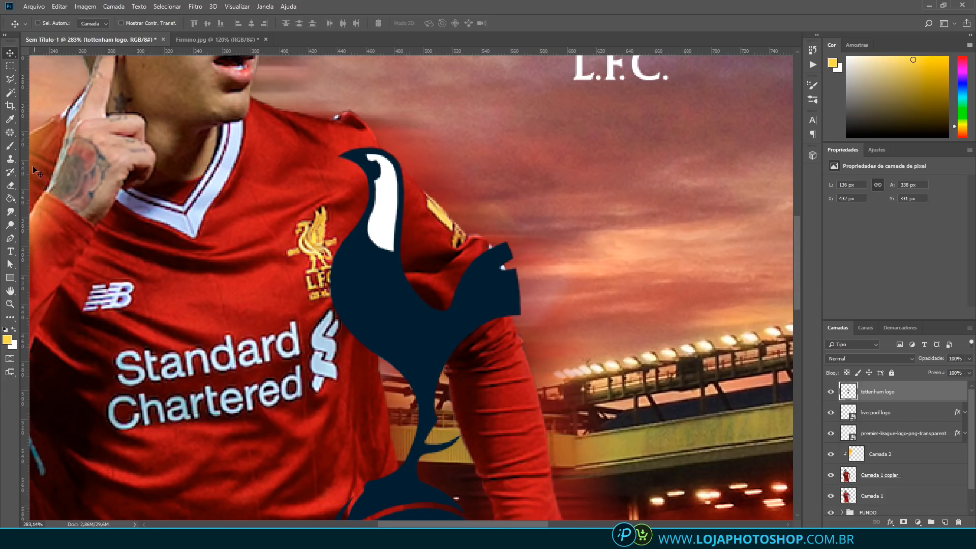
Select the white neck area of the Tottenham crest with the Magic Wand, delete it and clear the selection
{"action": "left_click", "coordinate": [13, 95]}
{"action": "left_click", "coordinate": [385, 210]}
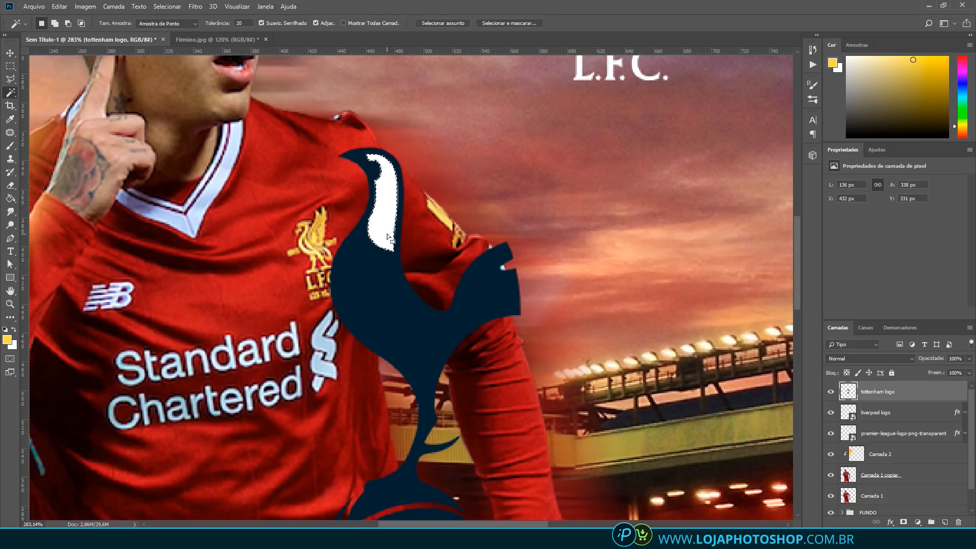
{"action": "key", "text": "Delete"}
{"action": "key", "text": "ctrl+d"}
{"action": "scroll", "coordinate": [391, 264], "scroll_direction": "down", "scroll_amount": 2}
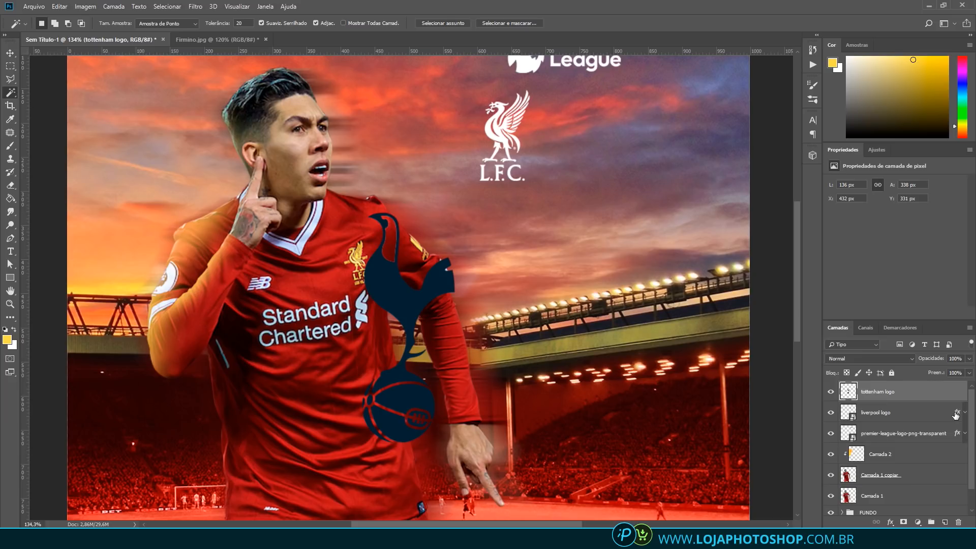
Copy the white Color Overlay to the tottenham logo and scale it to 54 × 133 px at X 796 px, Y 152 px
{"action": "left_click_drag", "start_coordinate": [958, 413], "coordinate": [956, 391]}
{"action": "key", "text": "ctrl+t"}
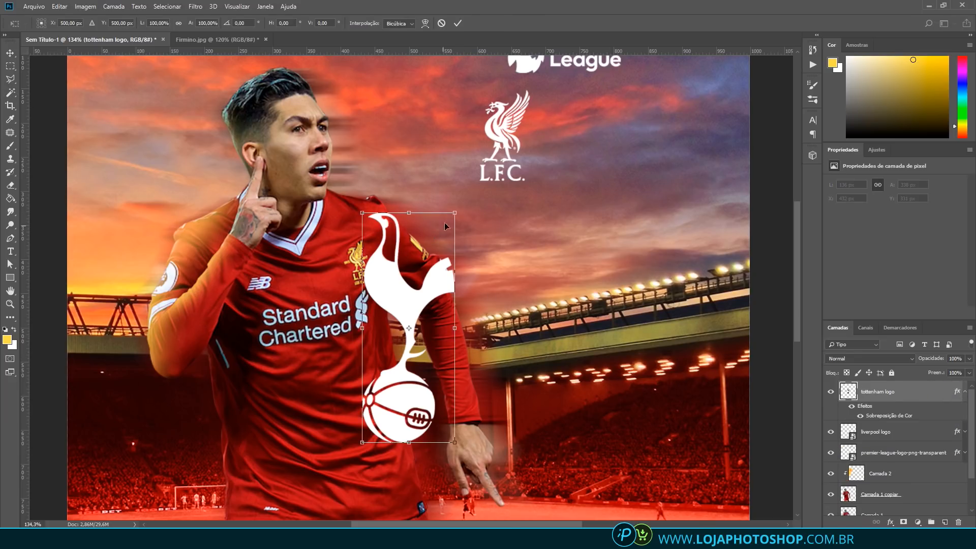
{"action": "left_click_drag", "start_coordinate": [456, 211], "coordinate": [700, 118]}
{"action": "scroll", "coordinate": [544, 84], "scroll_direction": "up", "scroll_amount": 3}
{"action": "left_click", "coordinate": [461, 23]}
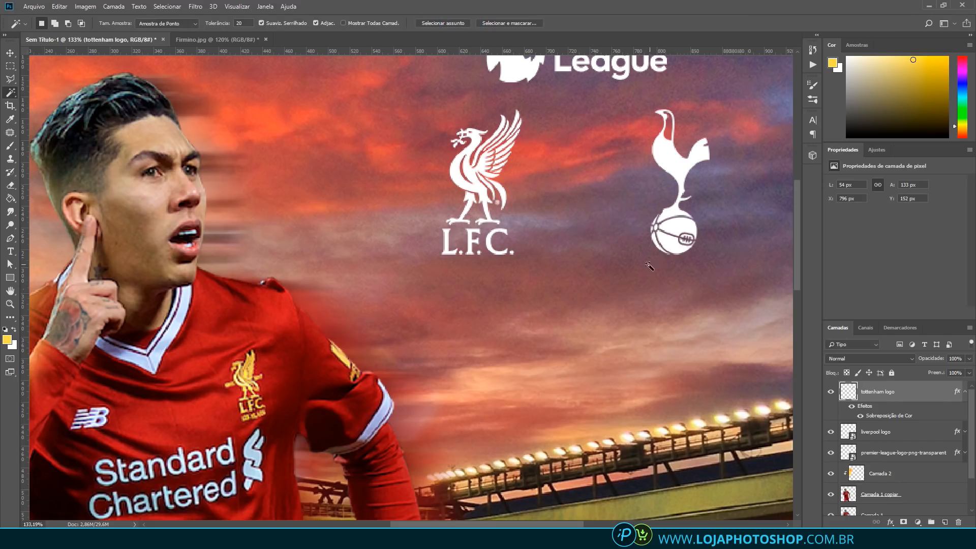
Add a text layer reading "x" in the sky below the two team crests
{"action": "scroll", "coordinate": [632, 277], "scroll_direction": "down", "scroll_amount": 12}
{"action": "scroll", "coordinate": [629, 228], "scroll_direction": "up", "scroll_amount": 6}
{"action": "scroll", "coordinate": [581, 146], "scroll_direction": "down", "scroll_amount": 3}
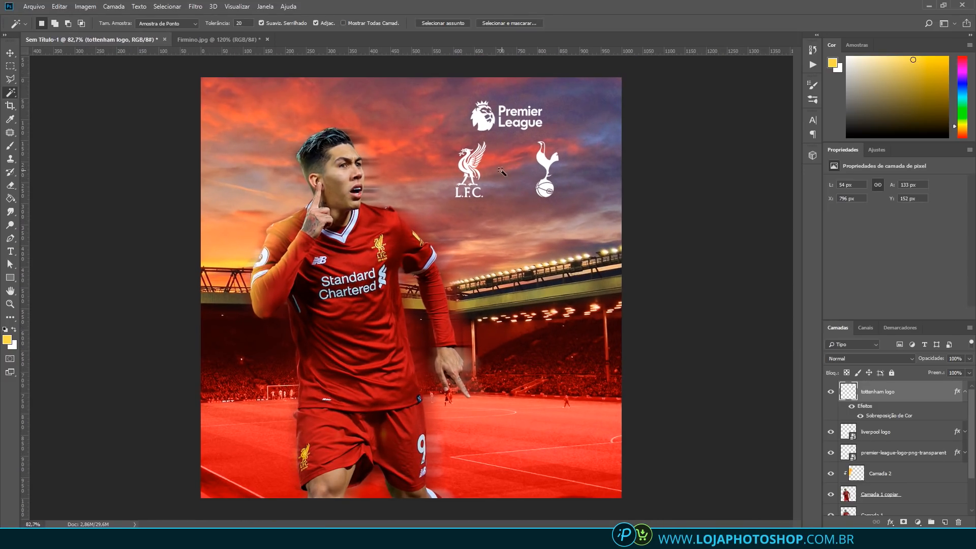
{"action": "left_click", "coordinate": [10, 251]}
{"action": "left_click", "coordinate": [496, 228]}
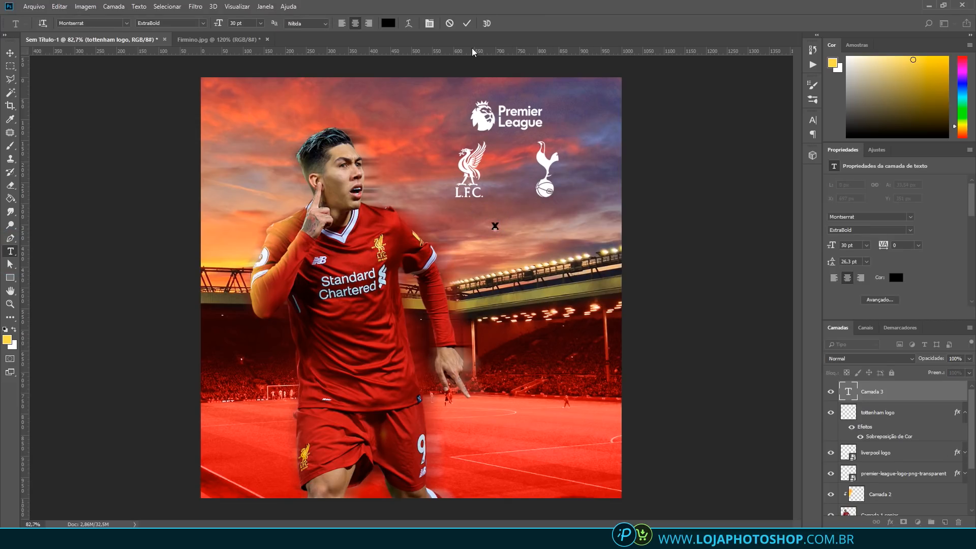
{"action": "left_click", "coordinate": [467, 23]}
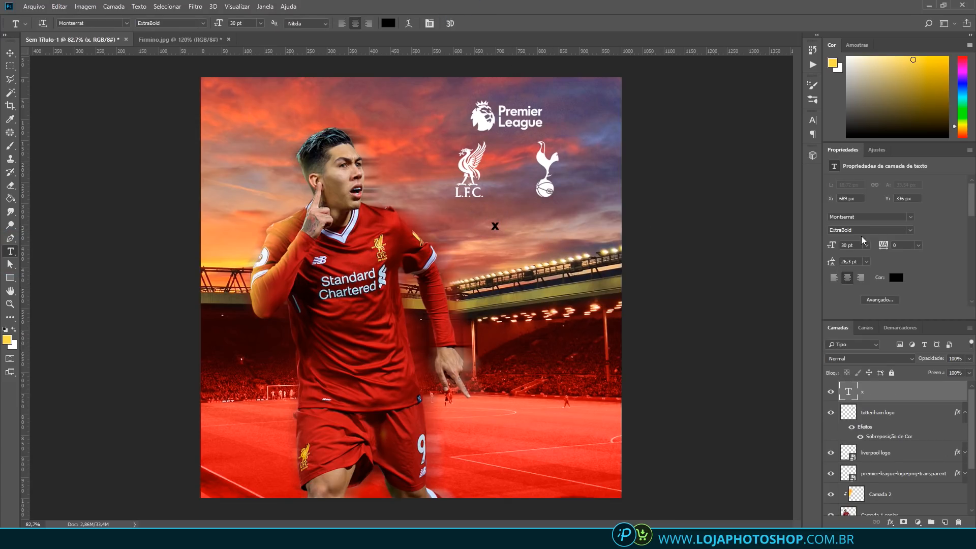
Set the "x" text's font to Britannic Bold and its color to white (ffffff)
{"action": "left_click", "coordinate": [865, 216]}
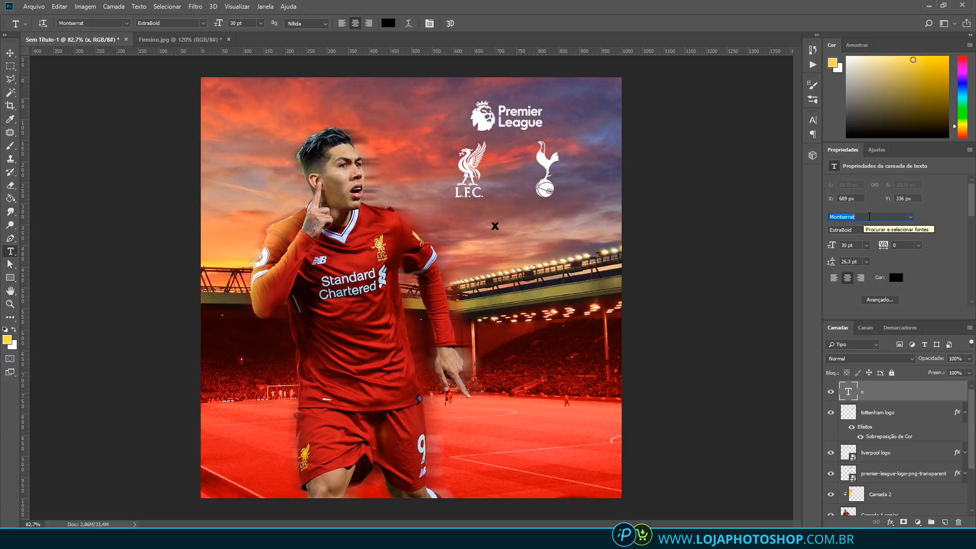
{"action": "left_click", "coordinate": [910, 218]}
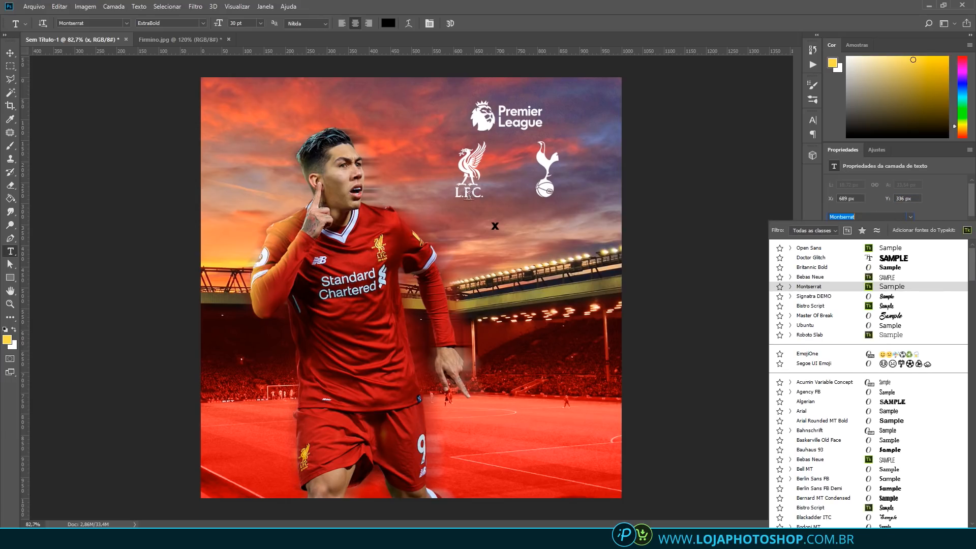
{"action": "left_click", "coordinate": [833, 267]}
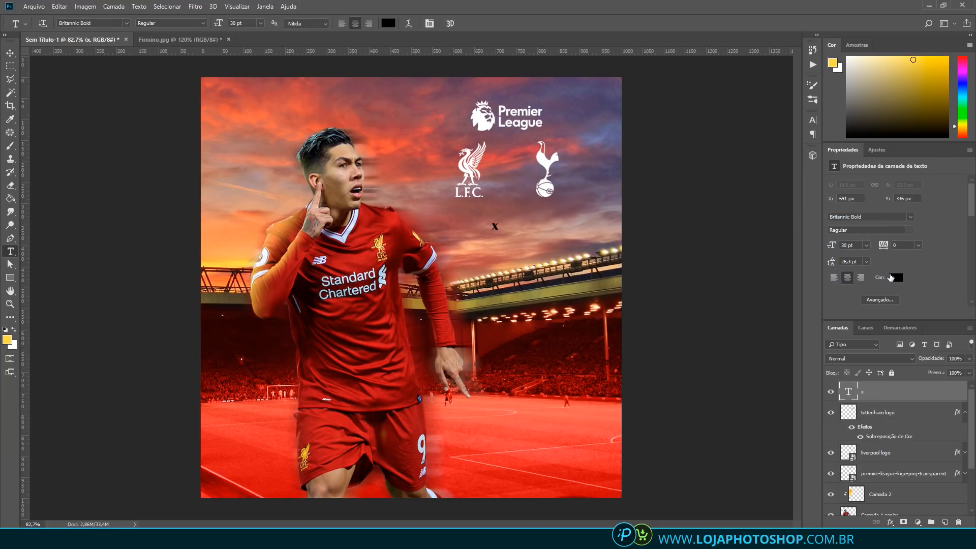
{"action": "left_click", "coordinate": [891, 277]}
{"action": "left_click_drag", "start_coordinate": [715, 234], "coordinate": [688, 205]}
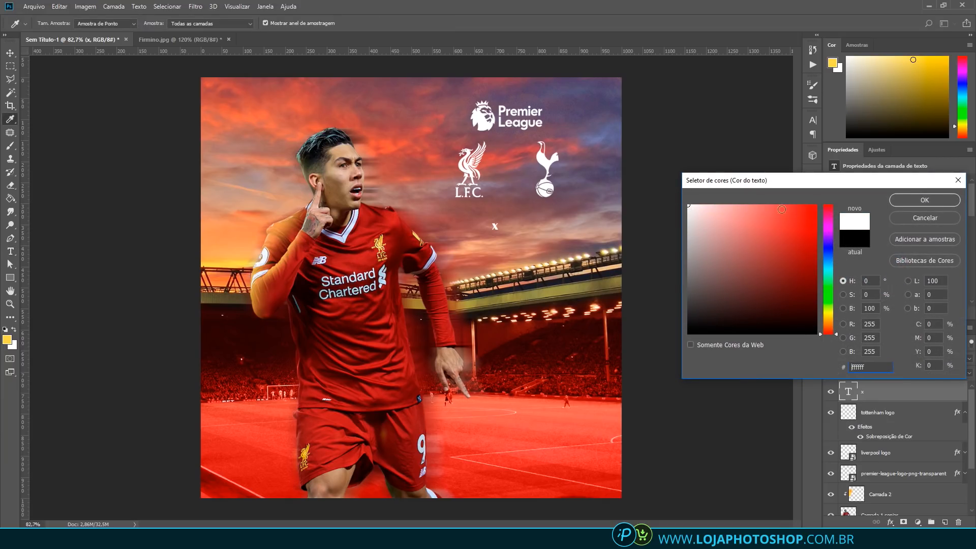
{"action": "left_click", "coordinate": [924, 200]}
Enlarge the "x" to 71,16 pt and position it between the two crests at X 707 px, Y 177 px
{"action": "key", "text": "ctrl+t"}
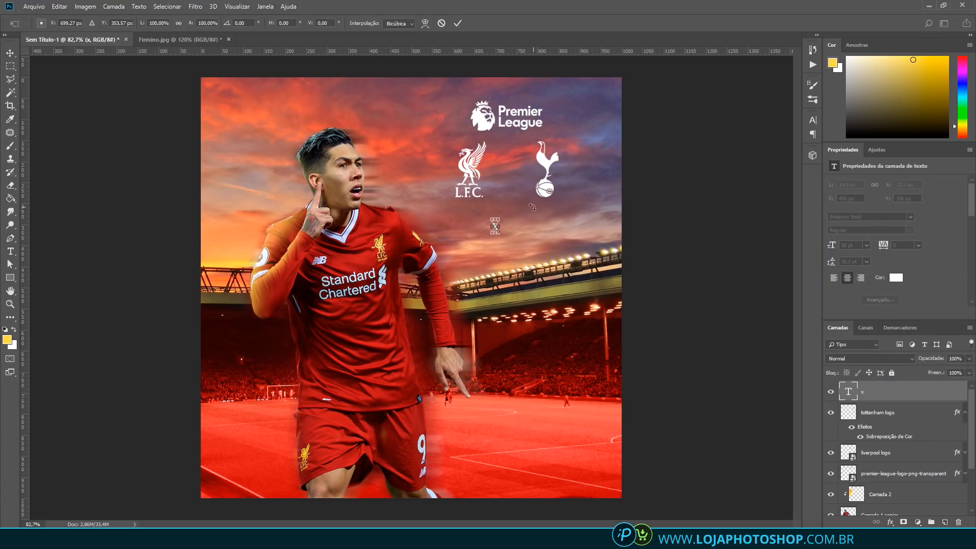
{"action": "left_click_drag", "start_coordinate": [500, 219], "coordinate": [516, 164]}
{"action": "key", "text": "Return"}
{"action": "key", "text": "v"}
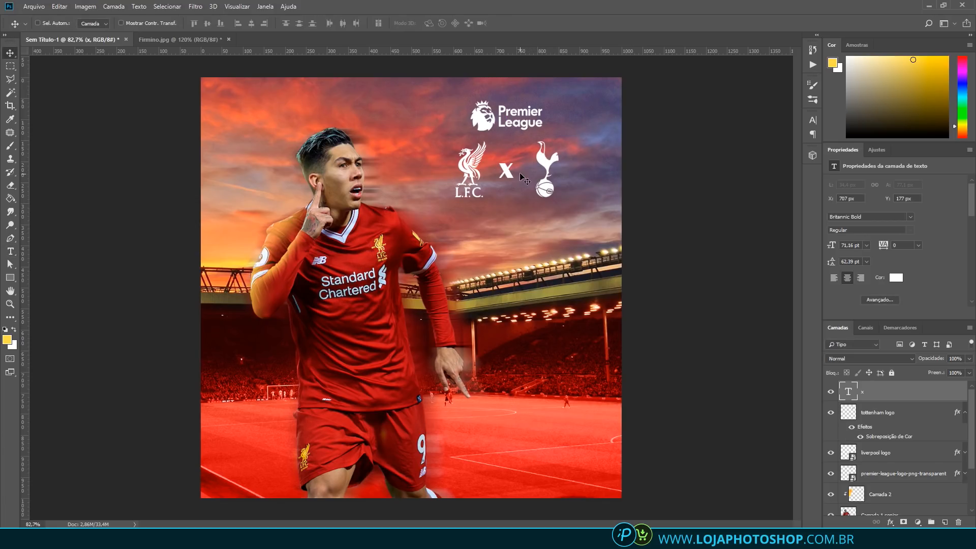
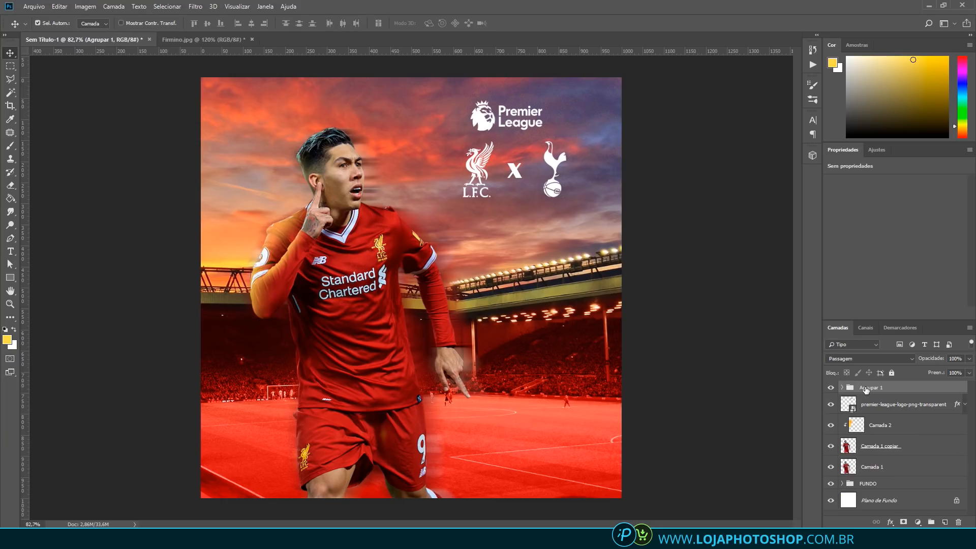
Rename the group Agrupar 1 as TIMES ESCUDOS
{"action": "double_click", "coordinate": [869, 387]}
{"action": "key", "text": "Caps_Lock"}
{"action": "type", "text": "TIMES ESCUDOS"}
{"action": "key", "text": "Return"}
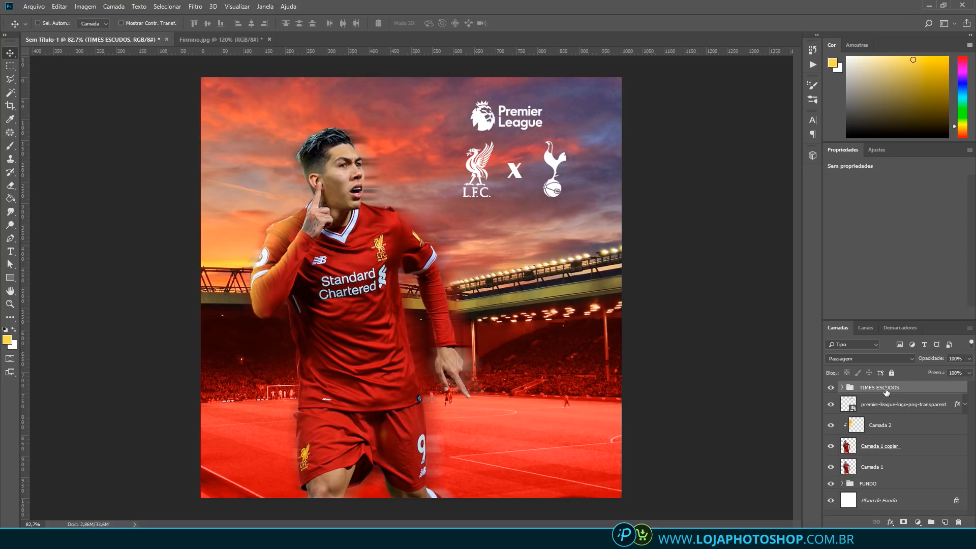
Align the horizontal centers of the TIMES ESCUDOS group and the Premier League logo layer
{"action": "key", "text": "ctrl"}
{"action": "left_click", "coordinate": [883, 405], "text": "ctrl"}
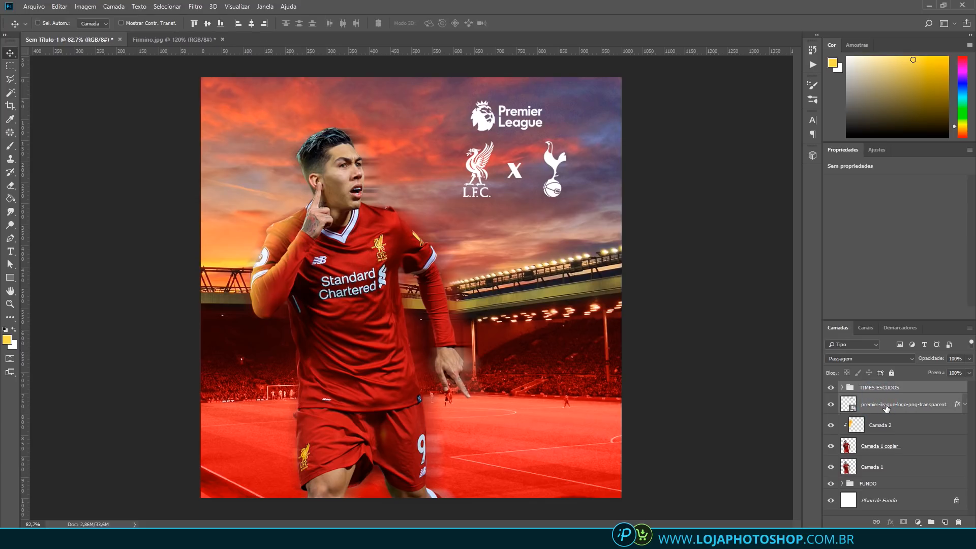
{"action": "left_click", "coordinate": [252, 24]}
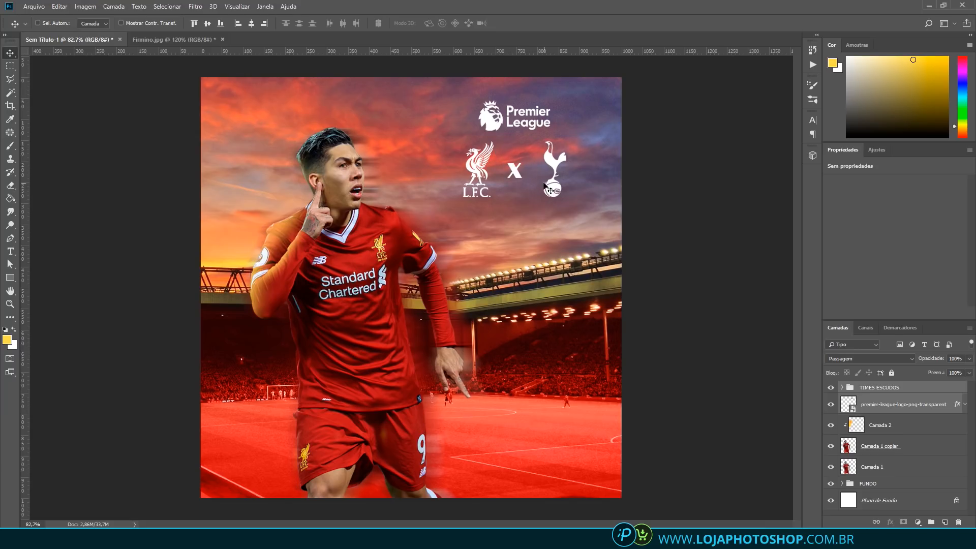
Move the Premier League logo and the crest group together slightly down and to the left in the sky
{"action": "left_click_drag", "start_coordinate": [519, 173], "coordinate": [512, 187]}
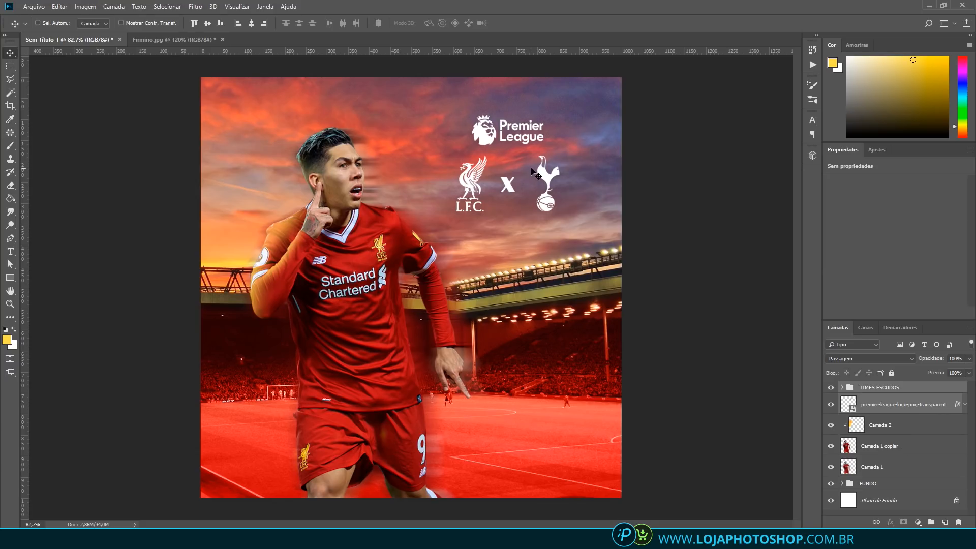
{"action": "left_click_drag", "start_coordinate": [564, 176], "coordinate": [553, 169]}
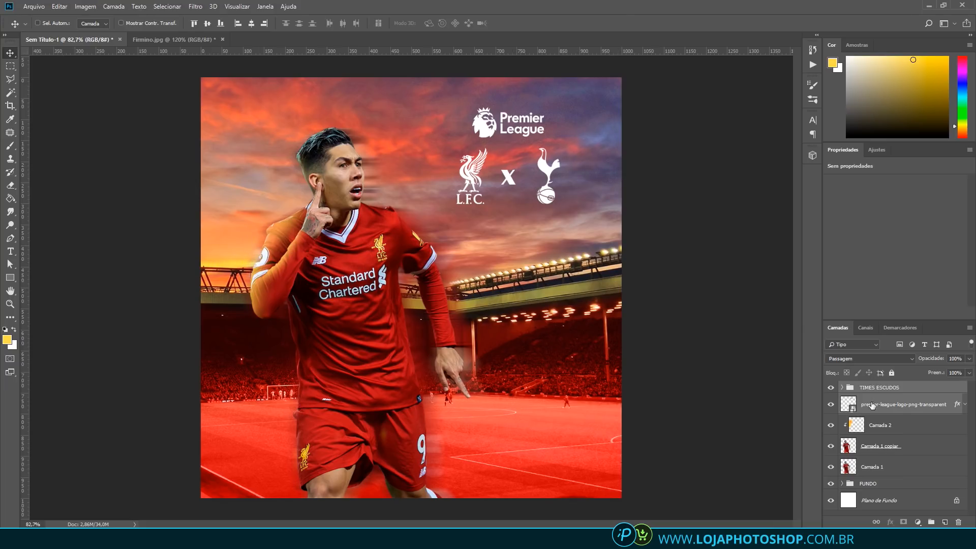
{"action": "key", "text": "Right"}
{"action": "key", "text": "Right"}
{"action": "key", "text": "Right"}
{"action": "key", "text": "Right"}
{"action": "key", "text": "Right"}
Select the layers Camada 2, Camada 1 copiar and Camada 1 and shift the player right to X 121 px
{"action": "left_click", "coordinate": [895, 446]}
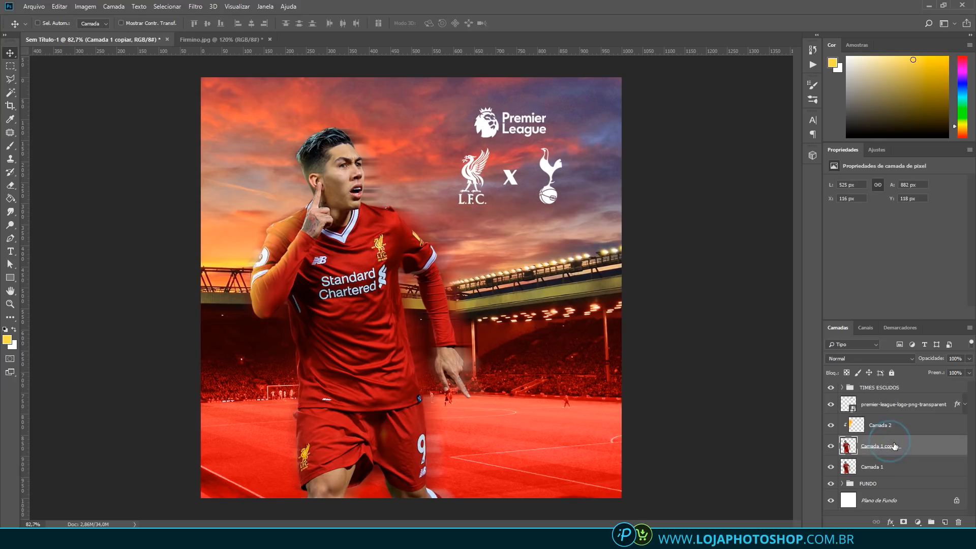
{"action": "left_click", "coordinate": [896, 428]}
{"action": "left_click", "coordinate": [901, 451], "text": "ctrl"}
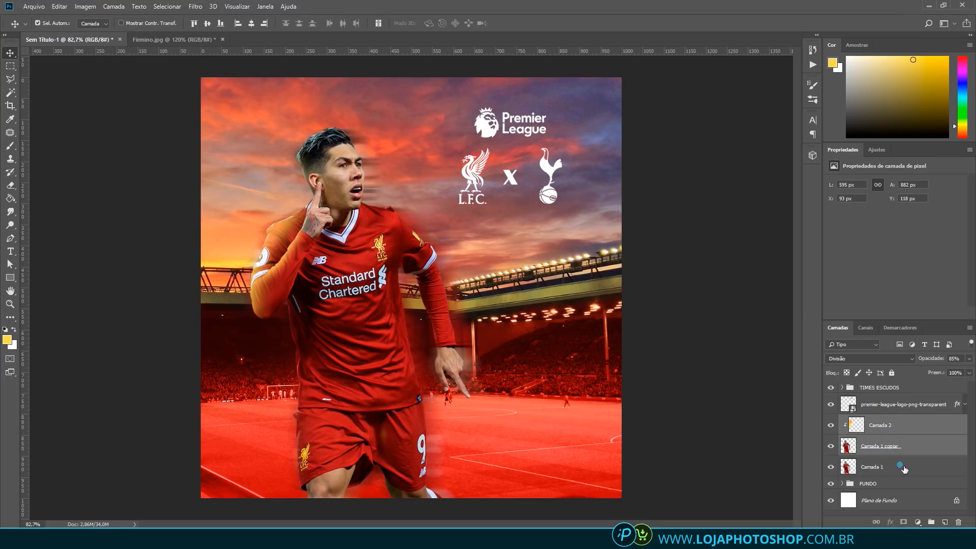
{"action": "left_click", "coordinate": [903, 467], "text": "ctrl"}
{"action": "key", "text": "Right"}
{"action": "key", "text": "Right"}
{"action": "key", "text": "Right"}
{"action": "key", "text": "Right"}
{"action": "key", "text": "Right"}
{"action": "key", "text": "Right"}
{"action": "key", "text": "Right"}
{"action": "key", "text": "Right"}
{"action": "key", "text": "Right"}
{"action": "key", "text": "Right"}
{"action": "key", "text": "Right"}
{"action": "key", "text": "Right"}
{"action": "key", "text": "Right"}
{"action": "key", "text": "Right"}
{"action": "key", "text": "Right"}
{"action": "key", "text": "Right"}
{"action": "key", "text": "Right"}
{"action": "key", "text": "Right"}
{"action": "key", "text": "Right"}
{"action": "key", "text": "Right"}
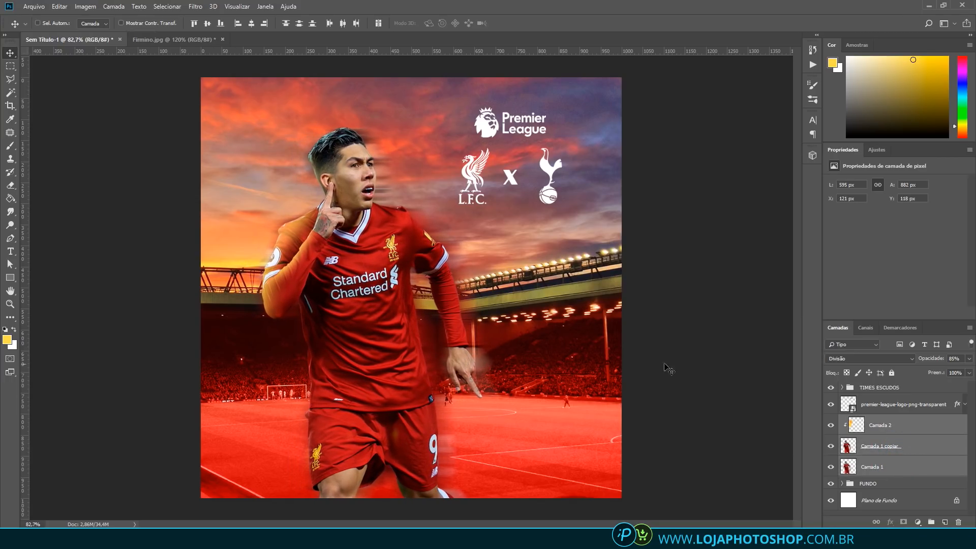
Shift the Estádio-Anfield-Road stadium layer in the FUNDO group left to X -399 px behind the player
{"action": "left_click", "coordinate": [842, 483]}
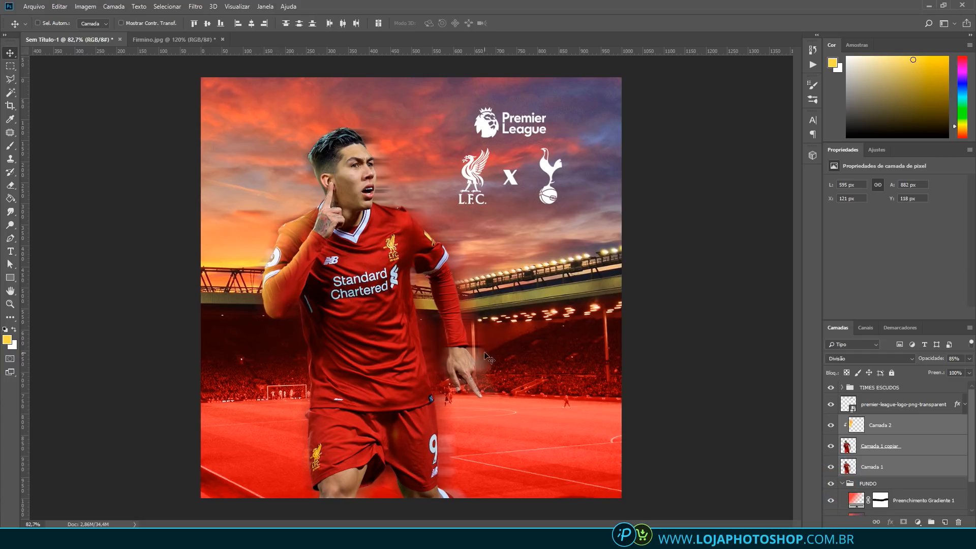
{"action": "scroll", "coordinate": [905, 458], "scroll_direction": "down", "scroll_amount": 2}
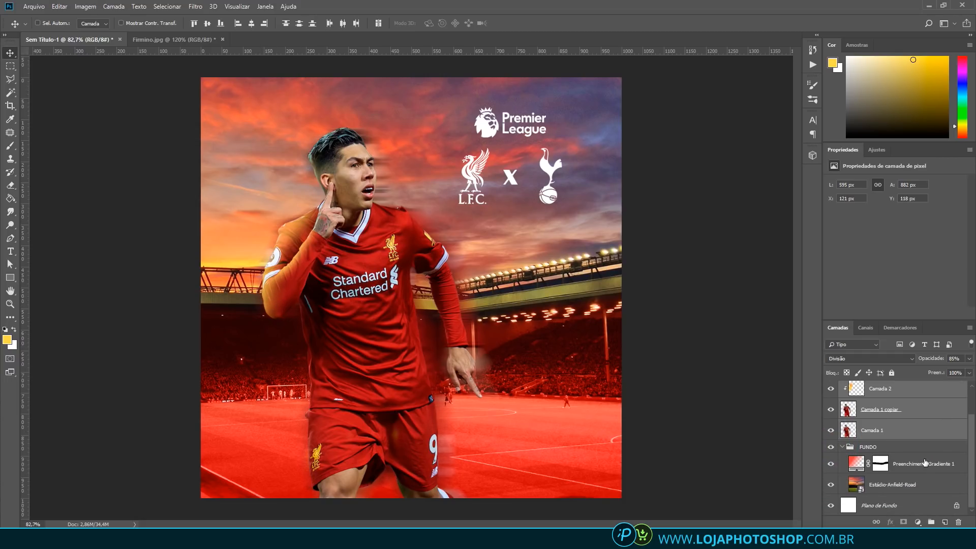
{"action": "left_click", "coordinate": [913, 484]}
{"action": "left_click_drag", "start_coordinate": [488, 389], "coordinate": [457, 389]}
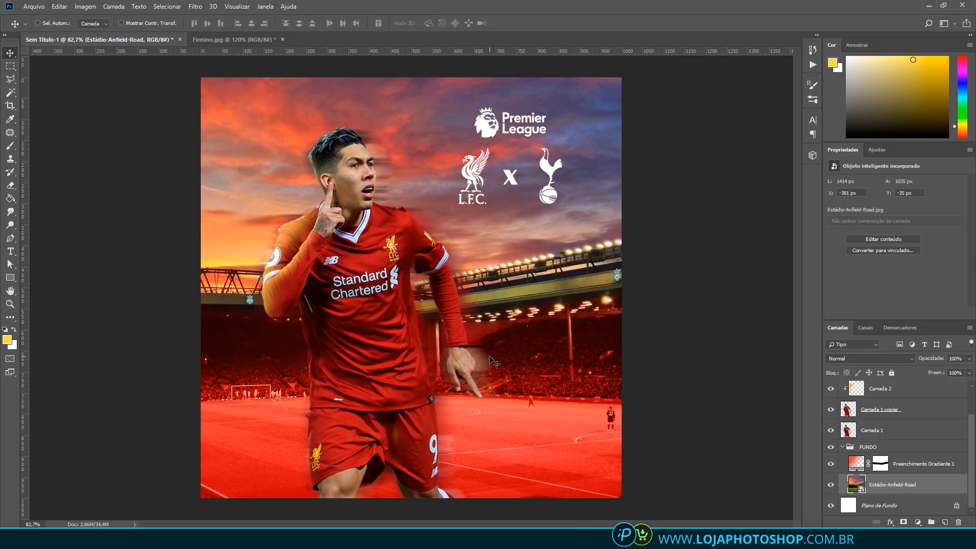
{"action": "key", "text": "Right"}
{"action": "key", "text": "Right"}
{"action": "key", "text": "Right"}
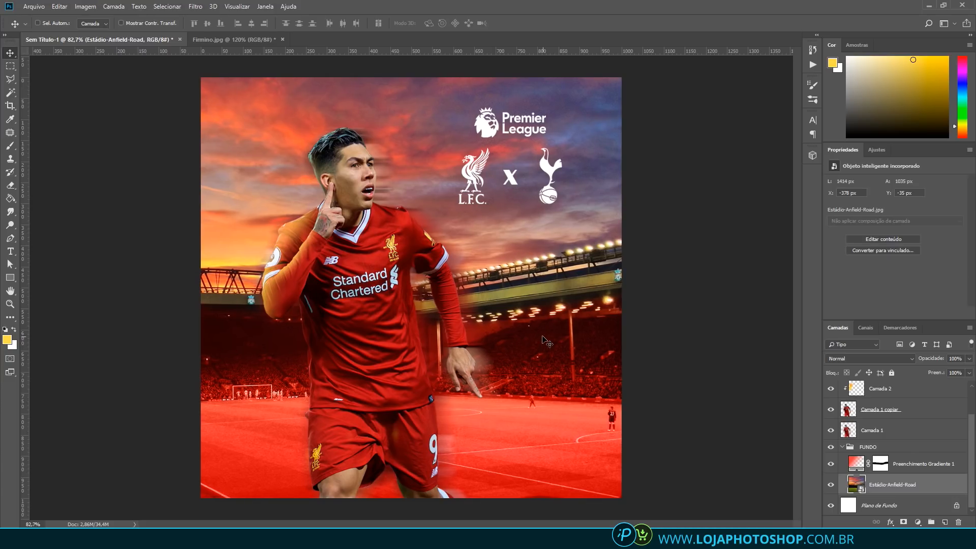
{"action": "left_click", "coordinate": [888, 466]}
{"action": "left_click_drag", "start_coordinate": [583, 365], "coordinate": [587, 364]}
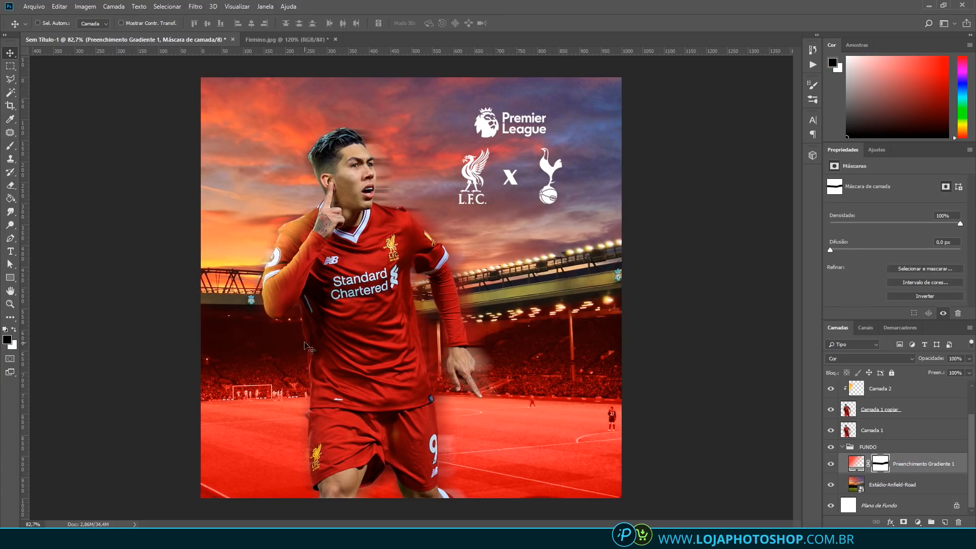
{"action": "left_click", "coordinate": [892, 484]}
{"action": "left_click_drag", "start_coordinate": [554, 456], "coordinate": [526, 448]}
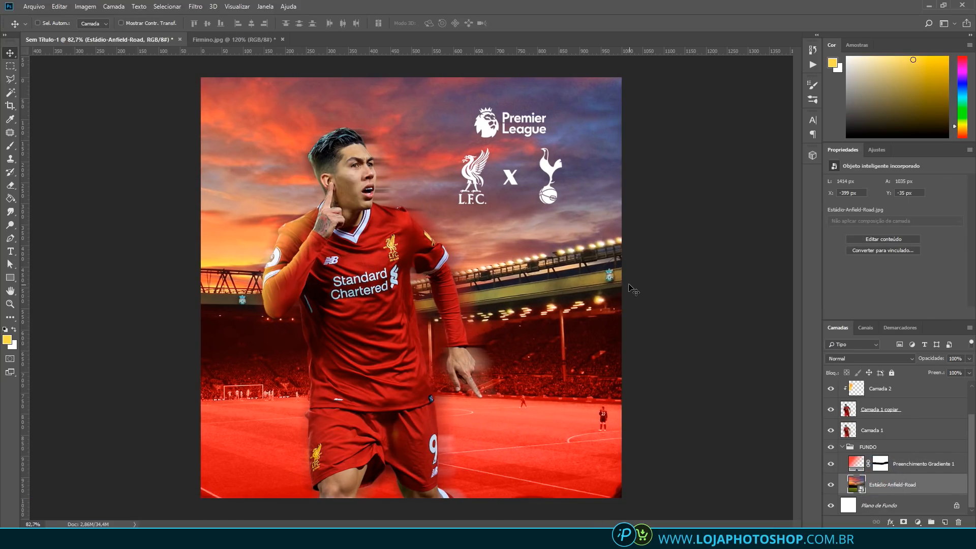
Collapse the FUNDO group and group the layers Camada 2, Camada 1 copiar and Camada 1 together
{"action": "left_click", "coordinate": [872, 430]}
{"action": "left_click", "coordinate": [842, 447]}
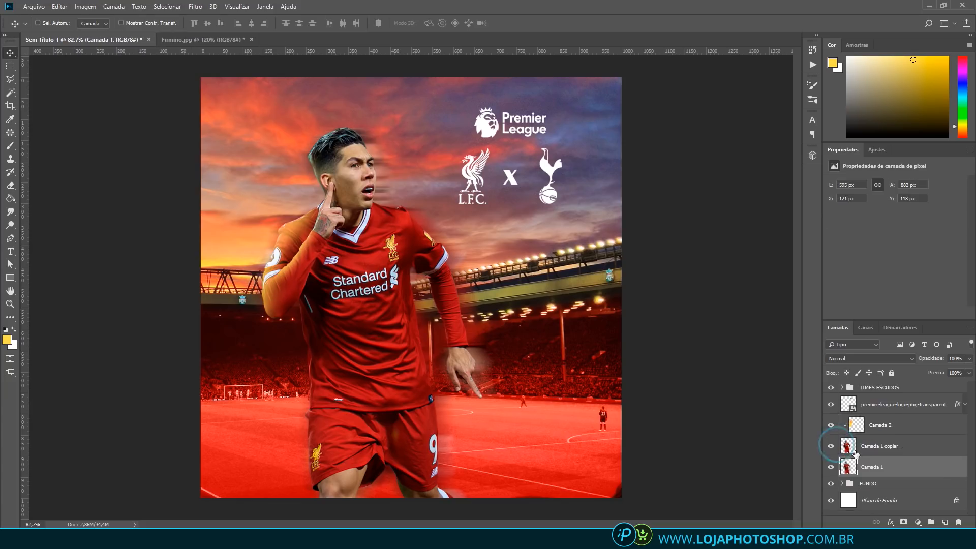
{"action": "left_click", "coordinate": [885, 448], "text": "shift"}
{"action": "left_click", "coordinate": [899, 430], "text": "shift"}
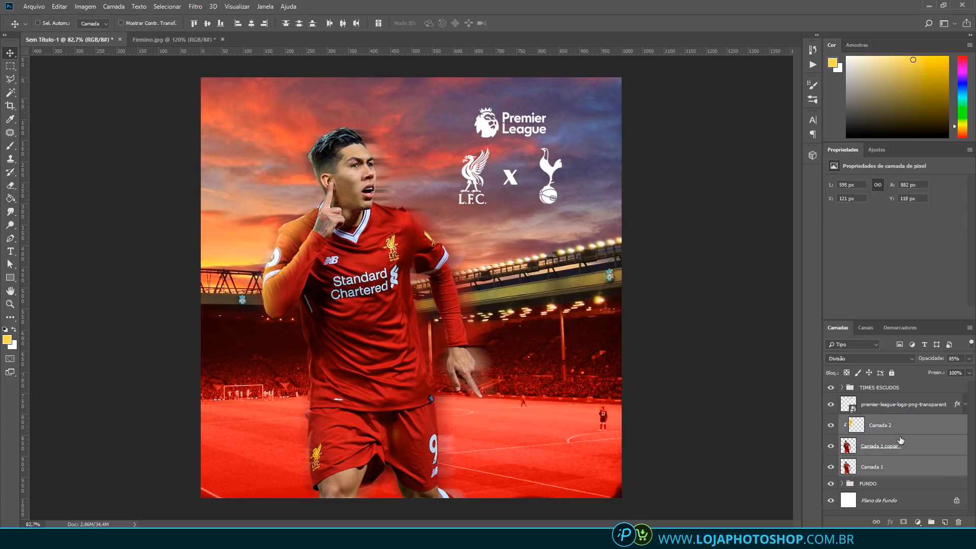
{"action": "key", "text": "ctrl+g"}
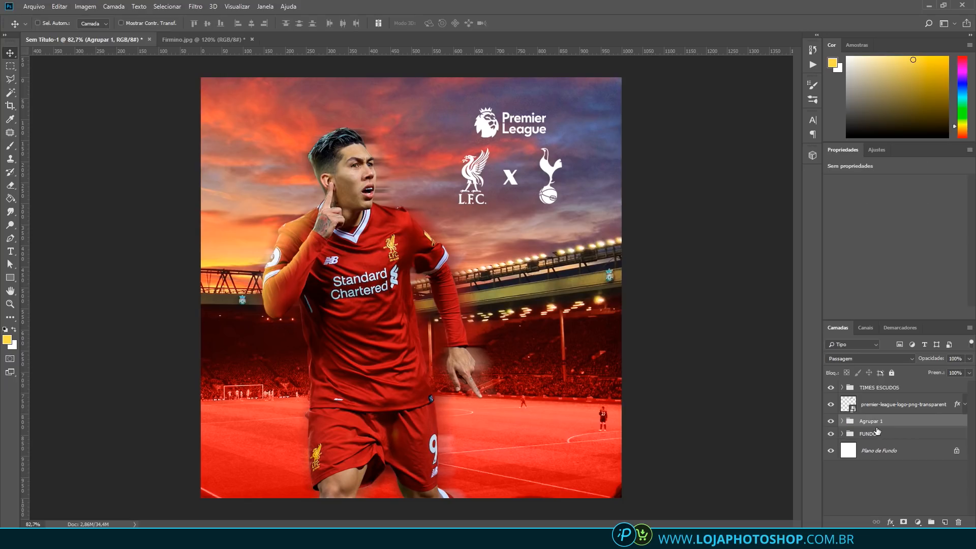
Rename the new player group Agrupar 1 as JOGADOR
{"action": "double_click", "coordinate": [871, 421]}
{"action": "key", "text": "Caps_Lock"}
{"action": "type", "text": "Jogador"}
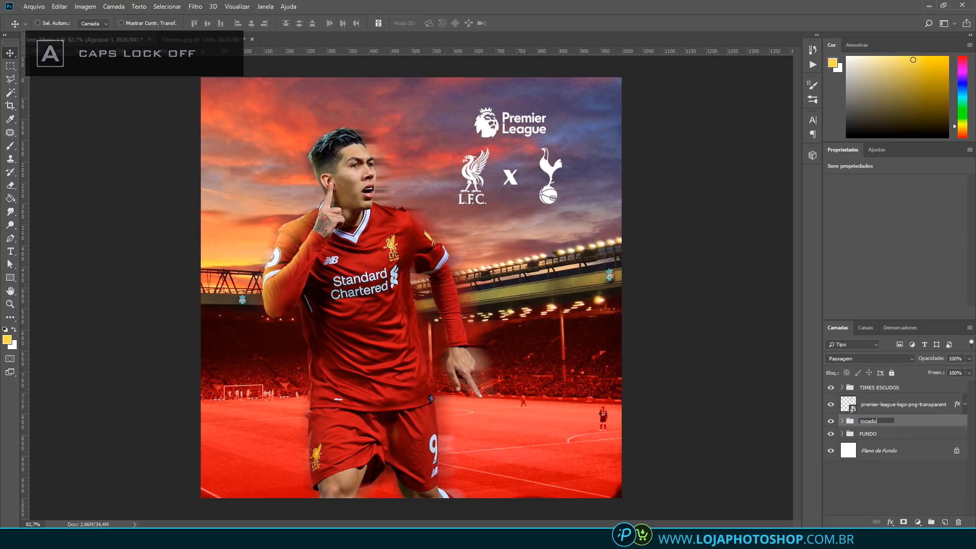
{"action": "key", "text": "BackSpace"}
{"action": "key", "text": "BackSpace"}
{"action": "key", "text": "Caps_Lock"}
{"action": "type", "text": "J"}
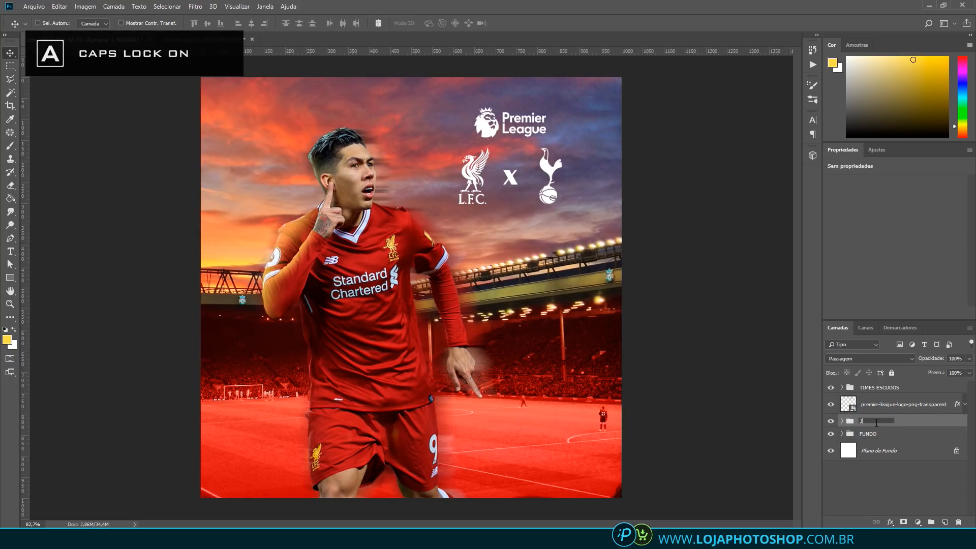
{"action": "type", "text": "OGADOR"}
{"action": "key", "text": "Return"}
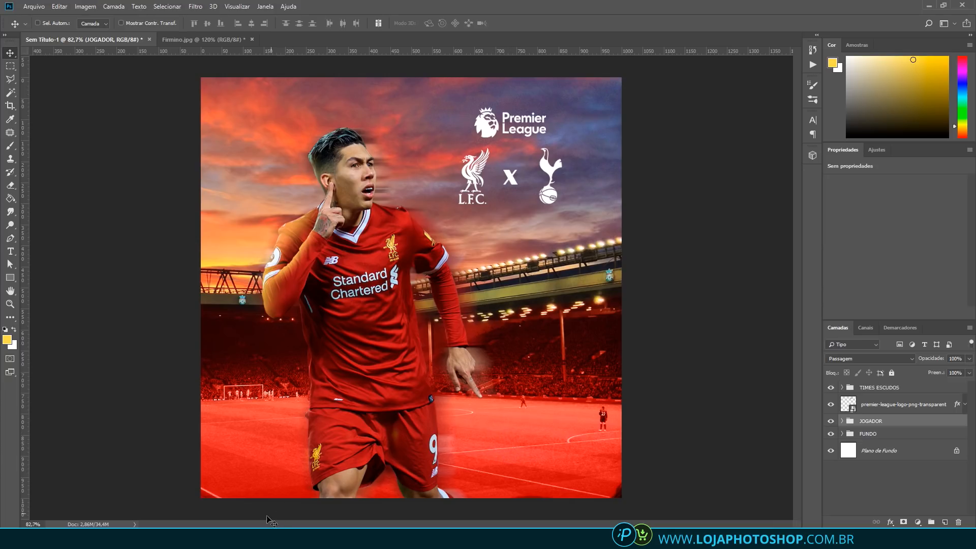
Place the Calendar-1 image on the pitch beside the player's pointing hand, sized 50 × 50 px at X 728 px, Y 761 px
{"action": "left_click", "coordinate": [239, 539]}
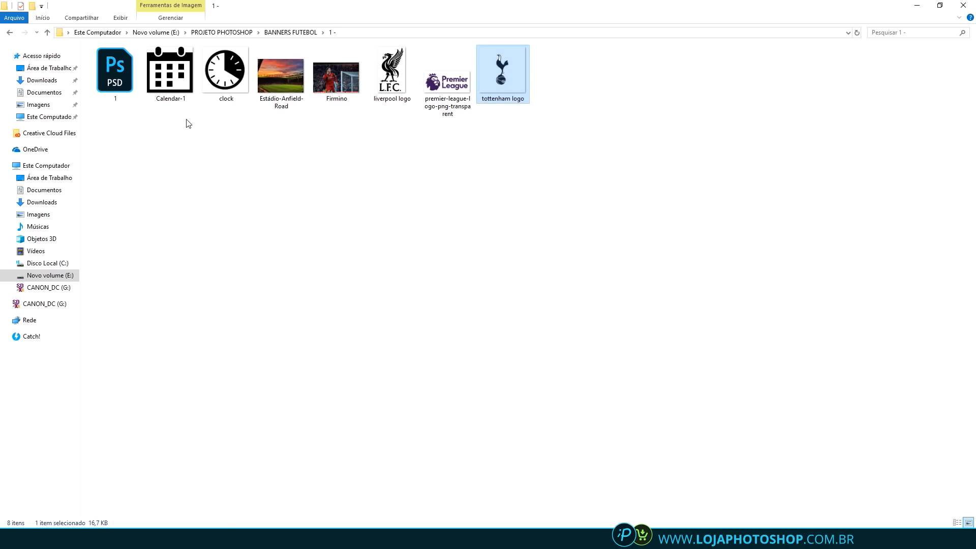
{"action": "left_click", "coordinate": [170, 81]}
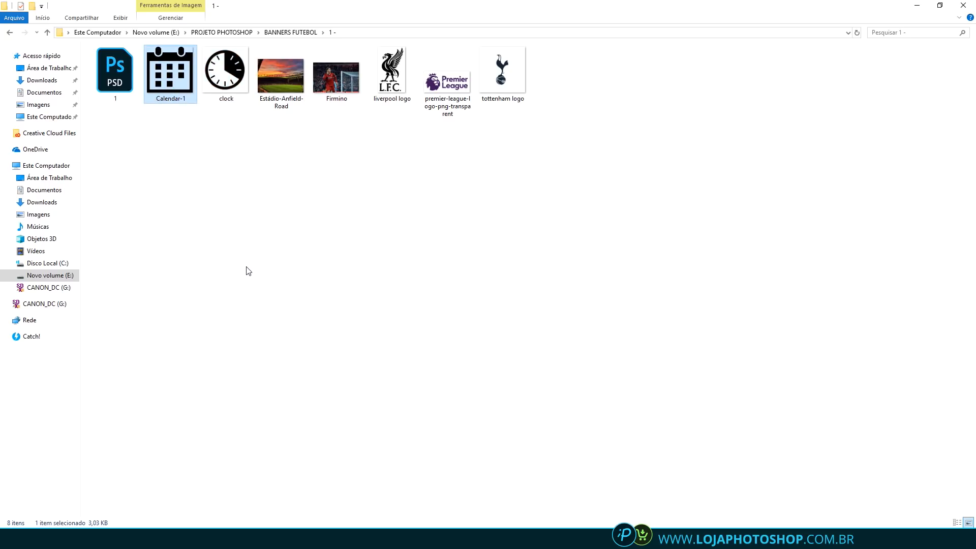
{"action": "left_click_drag", "start_coordinate": [165, 79], "coordinate": [538, 410]}
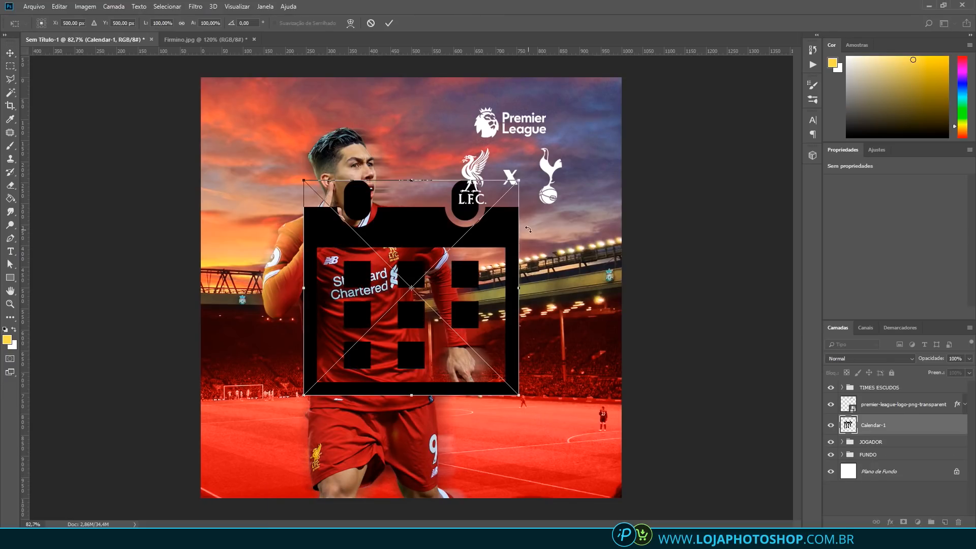
{"action": "left_click_drag", "start_coordinate": [520, 177], "coordinate": [423, 286]}
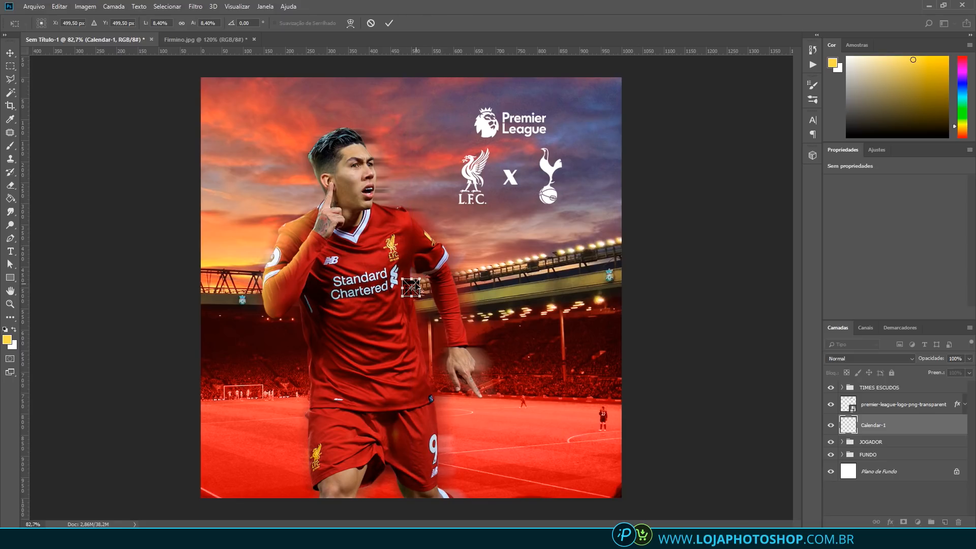
{"action": "scroll", "coordinate": [411, 285], "scroll_direction": "up", "scroll_amount": 3}
{"action": "left_click_drag", "start_coordinate": [410, 288], "coordinate": [592, 469]}
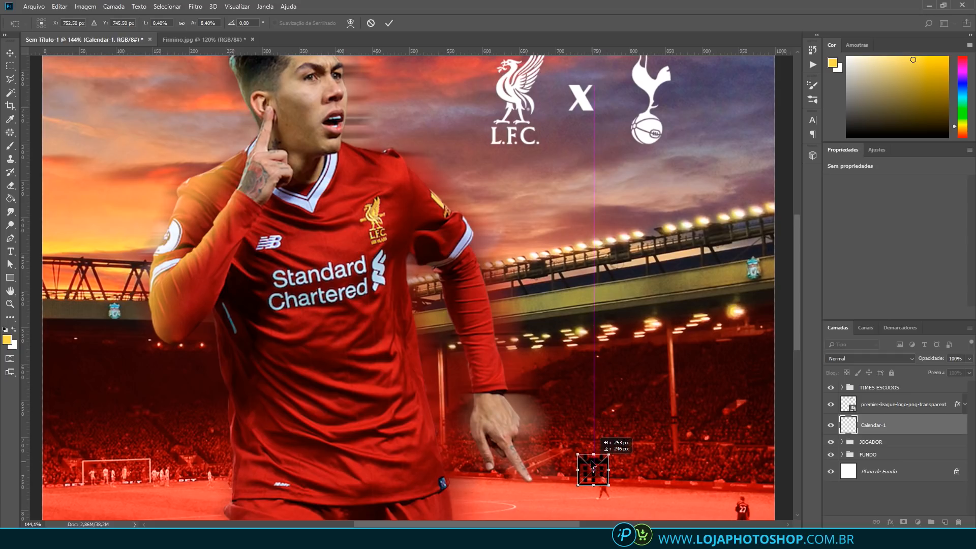
{"action": "scroll", "coordinate": [592, 470], "scroll_direction": "down", "scroll_amount": 2}
{"action": "scroll", "coordinate": [542, 382], "scroll_direction": "up", "scroll_amount": 2}
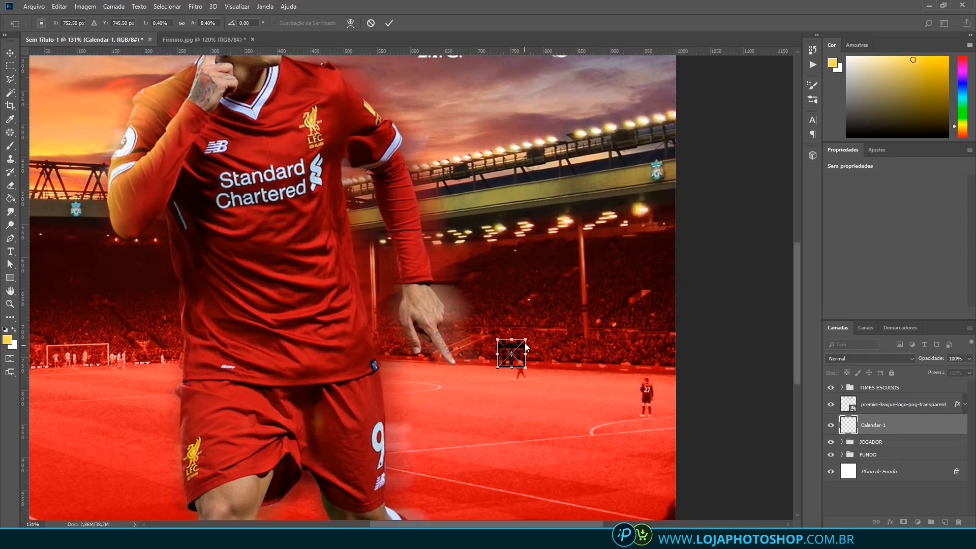
{"action": "left_click_drag", "start_coordinate": [525, 340], "coordinate": [514, 374]}
{"action": "key", "text": "Return"}
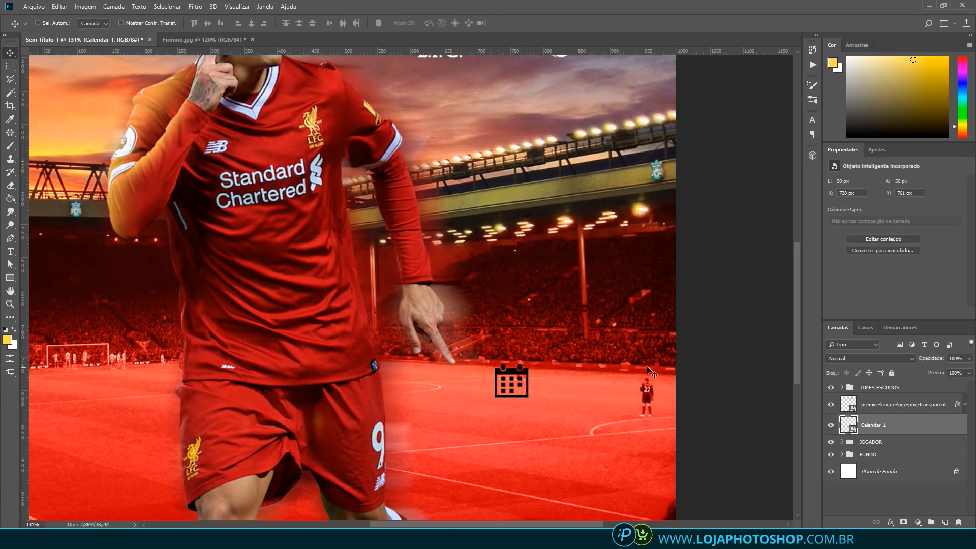
Move the Calendar-1 layer to the top of the layer stack and apply a white Color Overlay to it
{"action": "left_click_drag", "start_coordinate": [878, 425], "coordinate": [878, 387]}
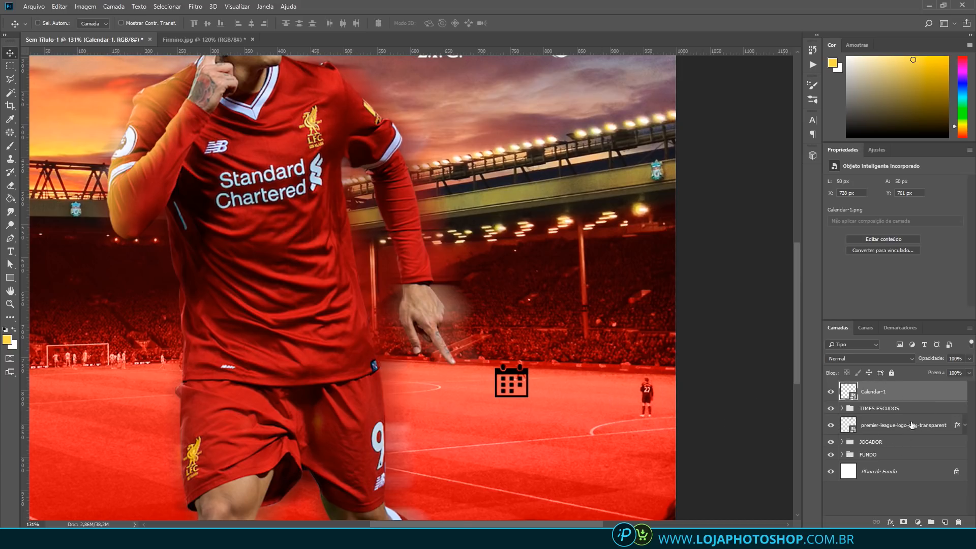
{"action": "double_click", "coordinate": [923, 402]}
{"action": "left_click", "coordinate": [529, 243]}
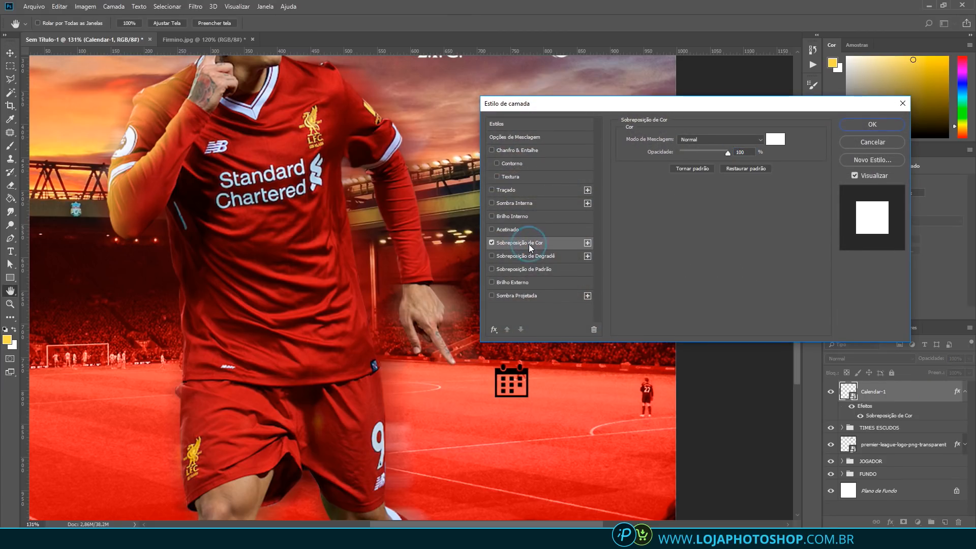
{"action": "left_click", "coordinate": [860, 125]}
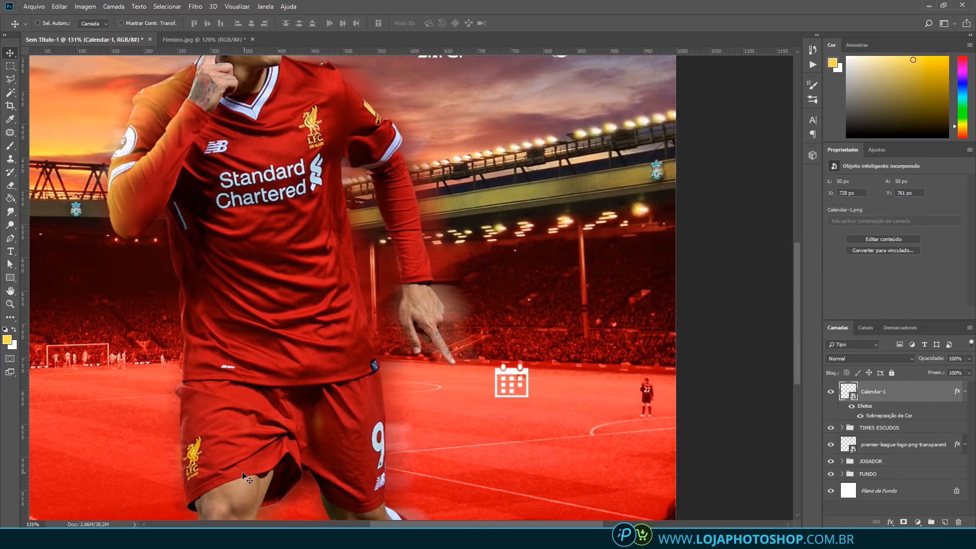
Add the white text 18/10/20 in Britannic Bold at 30 pt near the calendar icon
{"action": "left_click", "coordinate": [10, 251]}
{"action": "left_click", "coordinate": [465, 421]}
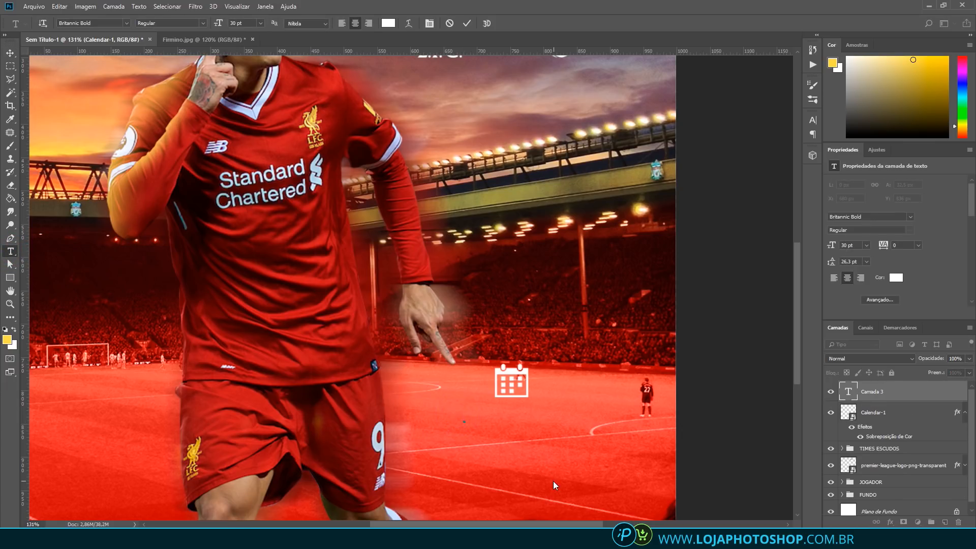
{"action": "type", "text": "18/10/20"}
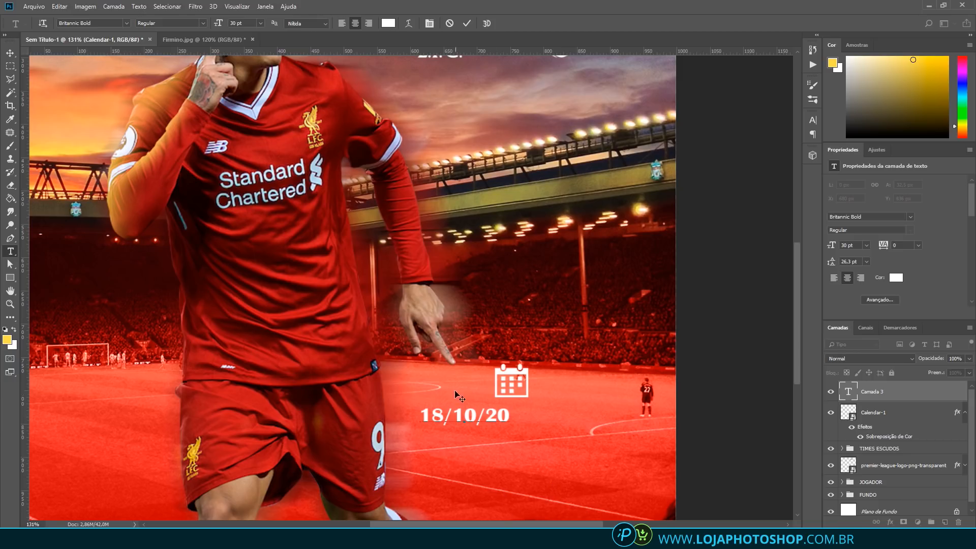
{"action": "left_click", "coordinate": [466, 23]}
Position the date text centered beneath the calendar icon and nudge it up 4 px
{"action": "key", "text": "v"}
{"action": "left_click_drag", "start_coordinate": [493, 416], "coordinate": [539, 421]}
{"action": "scroll", "coordinate": [540, 431], "scroll_direction": "down", "scroll_amount": 2}
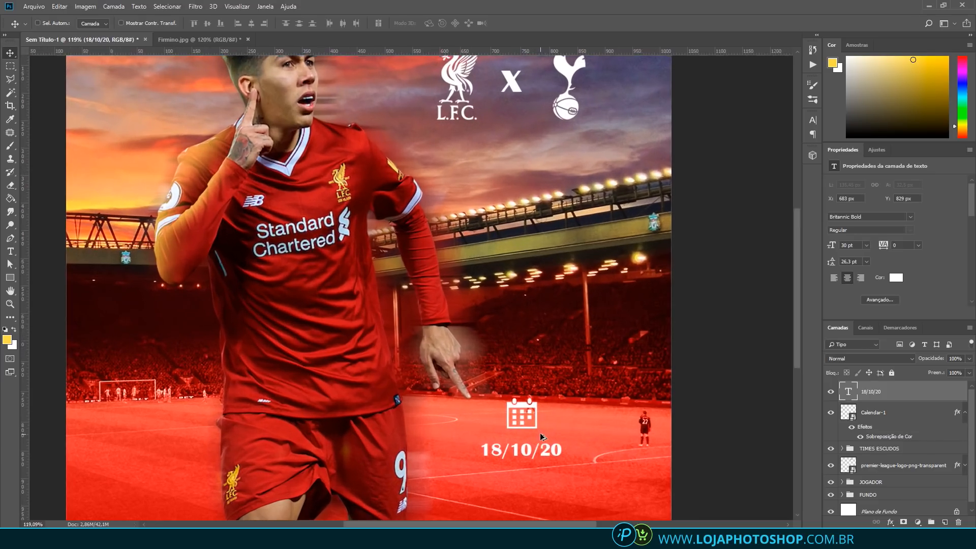
{"action": "key", "text": "Up"}
{"action": "key", "text": "Up"}
{"action": "key", "text": "Up"}
{"action": "key", "text": "Up"}
{"action": "scroll", "coordinate": [547, 425], "scroll_direction": "down", "scroll_amount": 2}
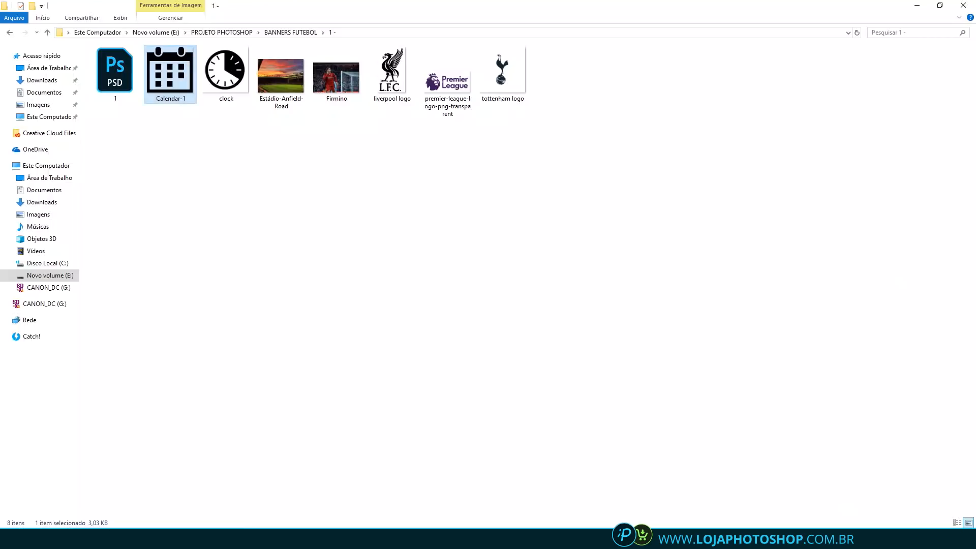
Place the clock image below and to the left of the date text, scaled down to 44 × 44 px
{"action": "left_click", "coordinate": [206, 537]}
{"action": "left_click_drag", "start_coordinate": [226, 77], "coordinate": [475, 444]}
{"action": "left_click_drag", "start_coordinate": [427, 211], "coordinate": [477, 437]}
{"action": "key", "text": "Return"}
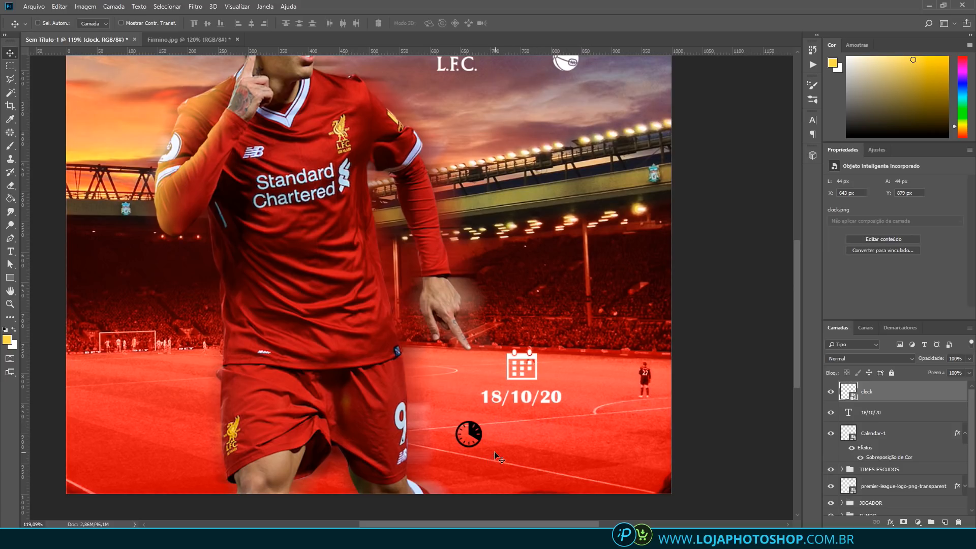
Move the clock icon to X 640 px, Y 886 px and give it the calendar icon's white Color Overlay
{"action": "scroll", "coordinate": [315, 392], "scroll_direction": "down", "scroll_amount": 3}
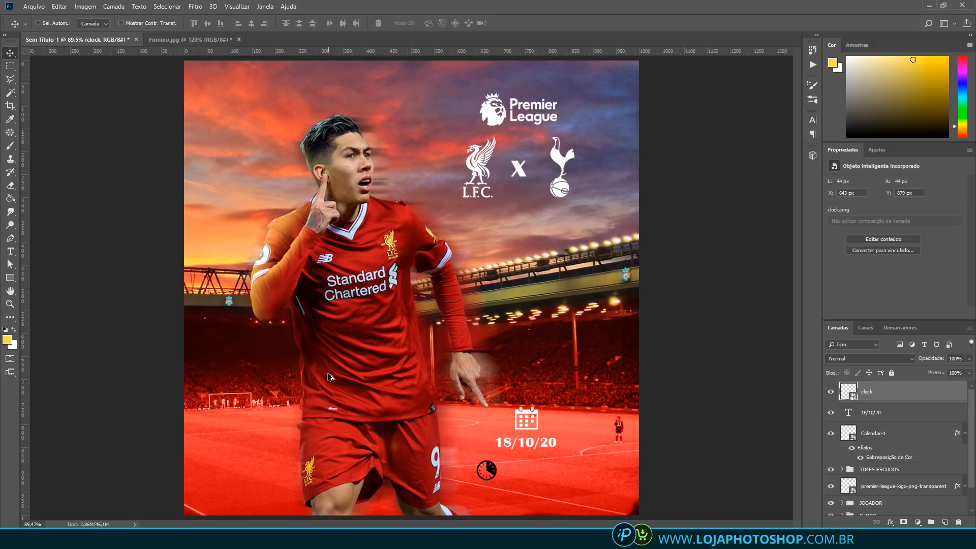
{"action": "scroll", "coordinate": [486, 471], "scroll_direction": "up", "scroll_amount": 2}
{"action": "scroll", "coordinate": [559, 501], "scroll_direction": "up", "scroll_amount": 3}
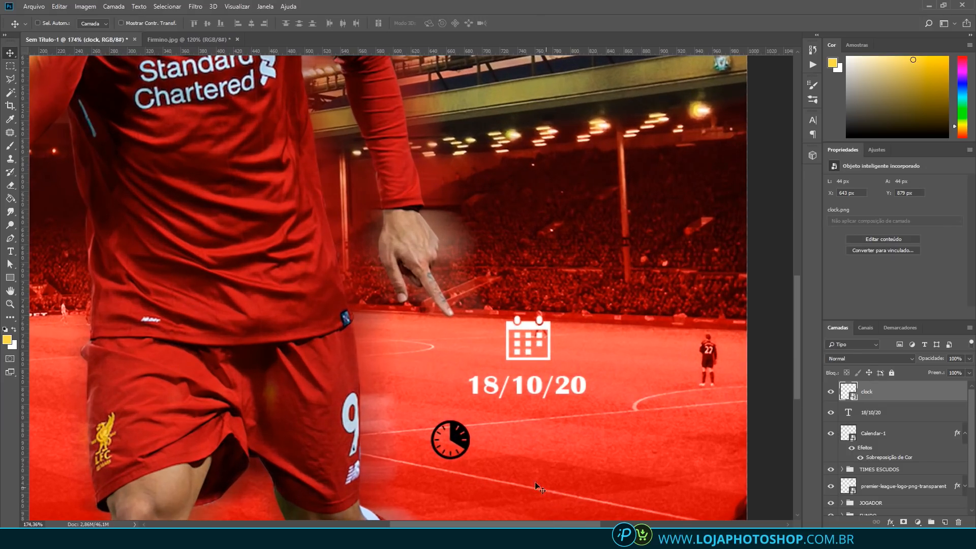
{"action": "left_click_drag", "start_coordinate": [473, 441], "coordinate": [469, 447]}
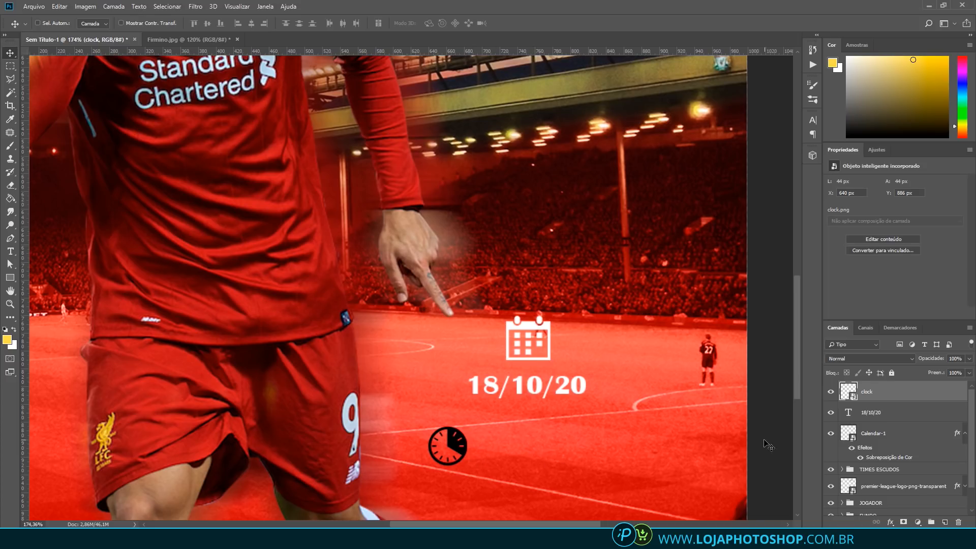
{"action": "left_click_drag", "start_coordinate": [958, 434], "coordinate": [957, 392]}
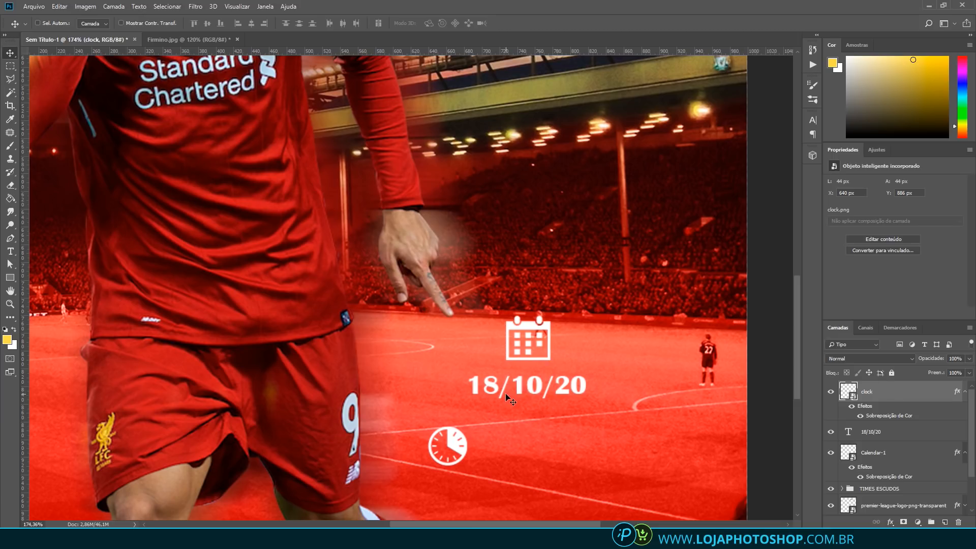
Draw a rounded rectangle about 27 × 41 px with a 6 px corner radius beside the clock icon and fill it white
{"action": "left_click", "coordinate": [9, 278]}
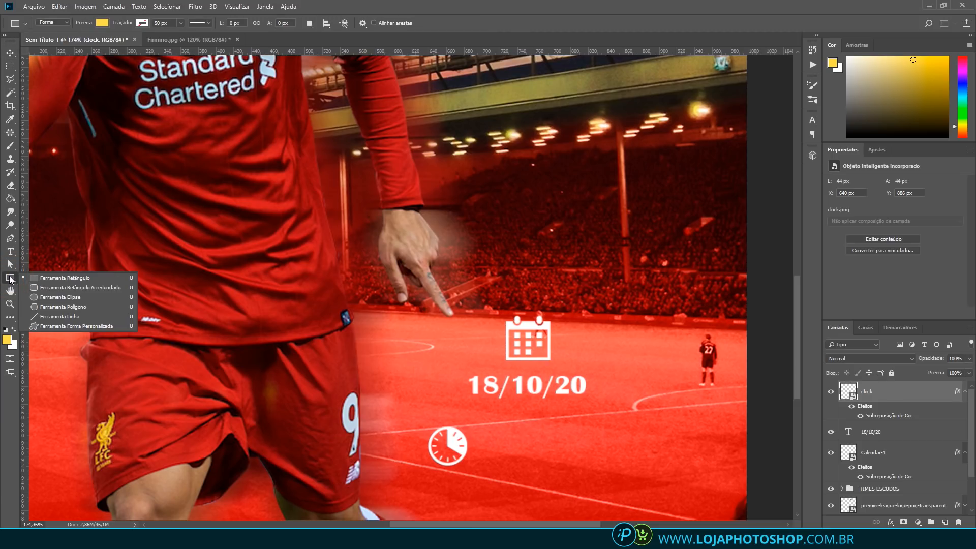
{"action": "left_click", "coordinate": [45, 288]}
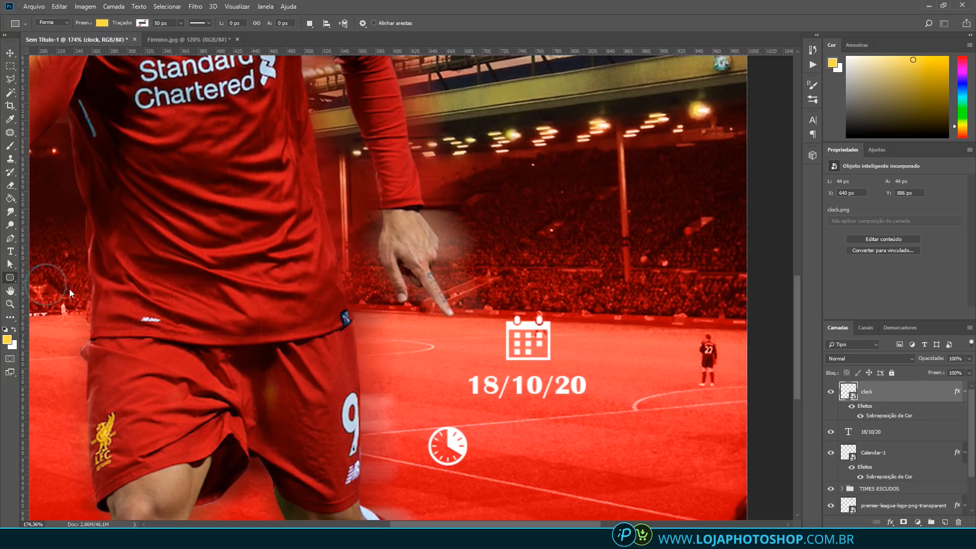
{"action": "left_click", "coordinate": [395, 22]}
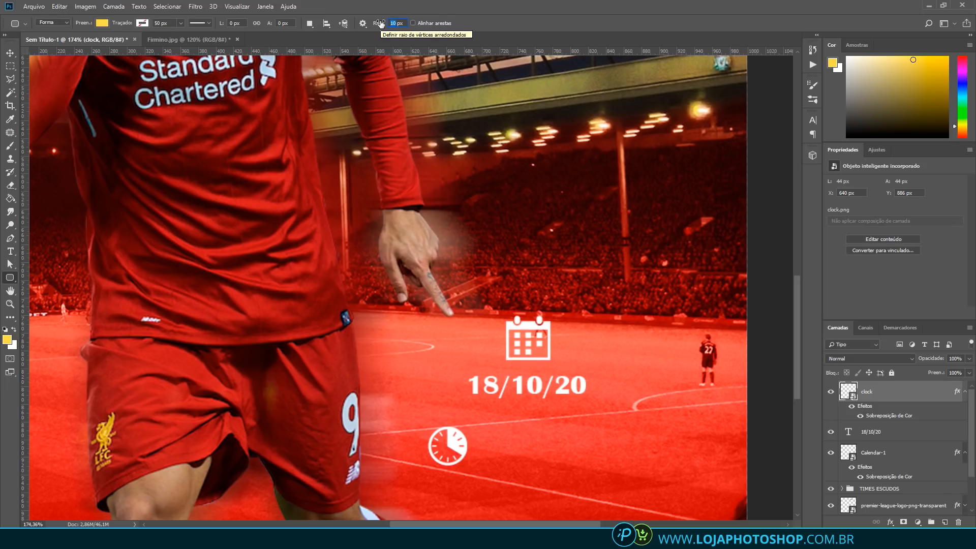
{"action": "type", "text": "6"}
{"action": "key", "text": "Return"}
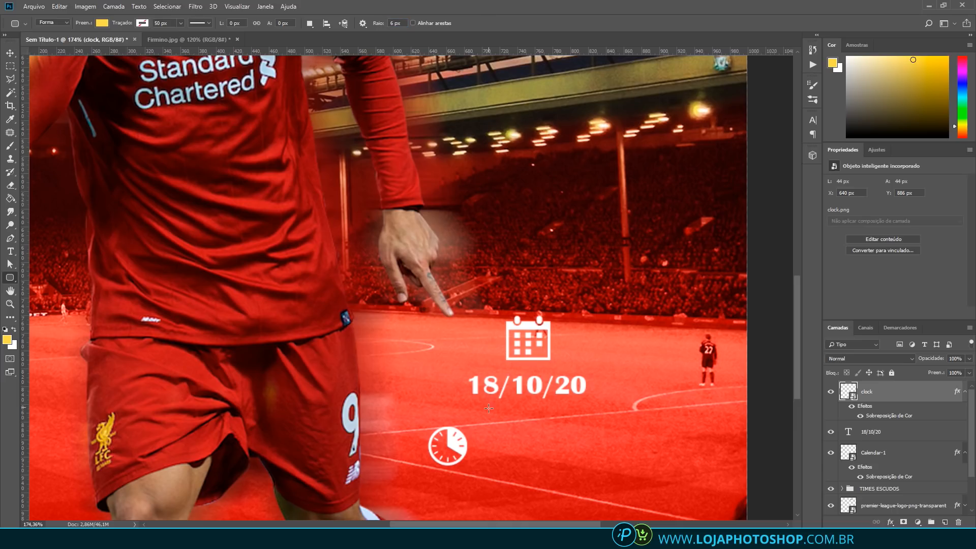
{"action": "left_click_drag", "start_coordinate": [480, 417], "coordinate": [494, 435]}
{"action": "left_click_drag", "start_coordinate": [497, 447], "coordinate": [503, 451]}
{"action": "left_click_drag", "start_coordinate": [502, 451], "coordinate": [502, 452]}
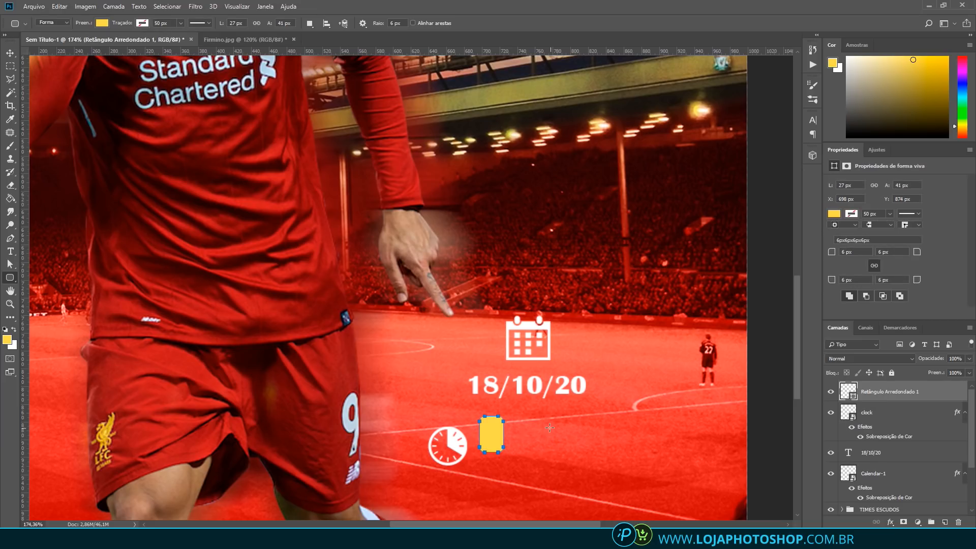
{"action": "left_click", "coordinate": [102, 22]}
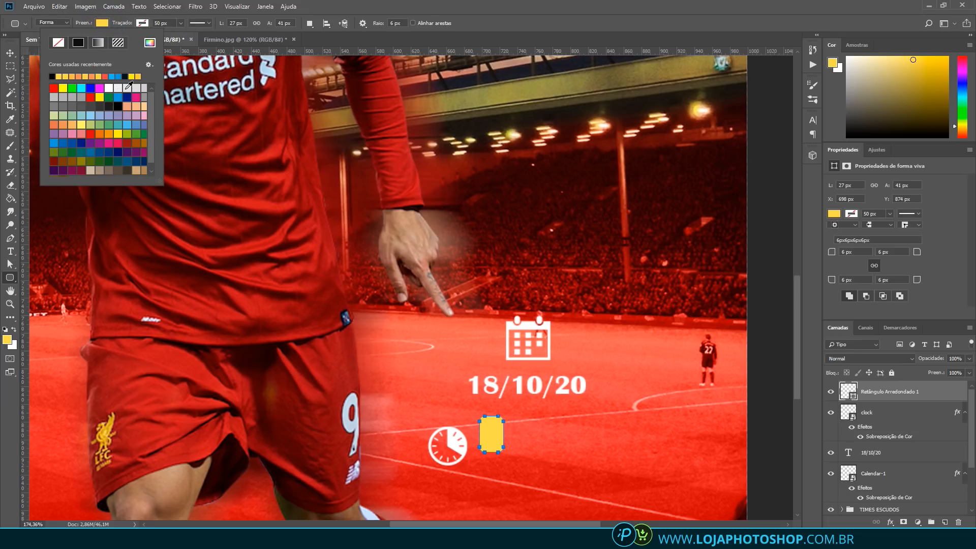
{"action": "left_click", "coordinate": [110, 87]}
Duplicate the white rounded rectangle to make a pair, and copy the pair alongside with a wider gap to form a row of four
{"action": "left_click", "coordinate": [15, 53]}
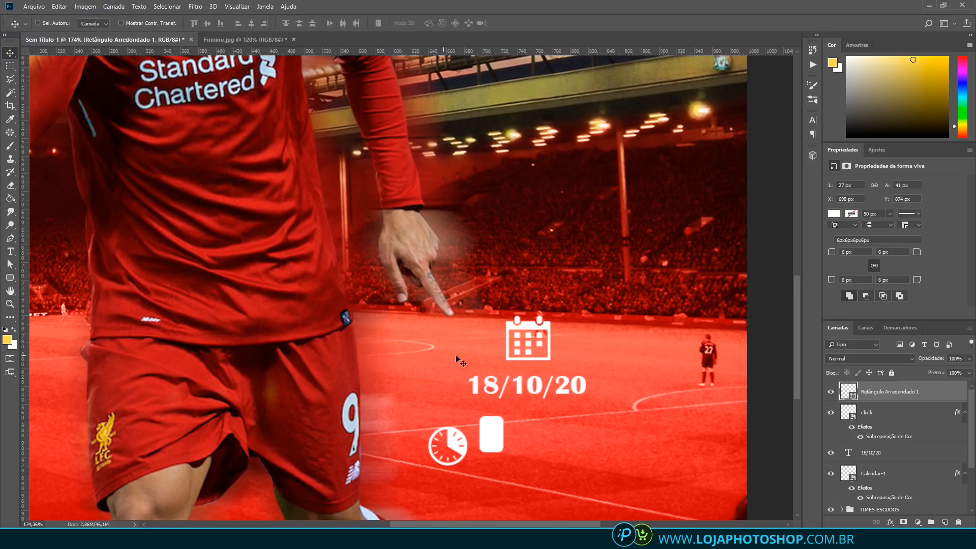
{"action": "left_click_drag", "start_coordinate": [504, 444], "coordinate": [527, 443]}
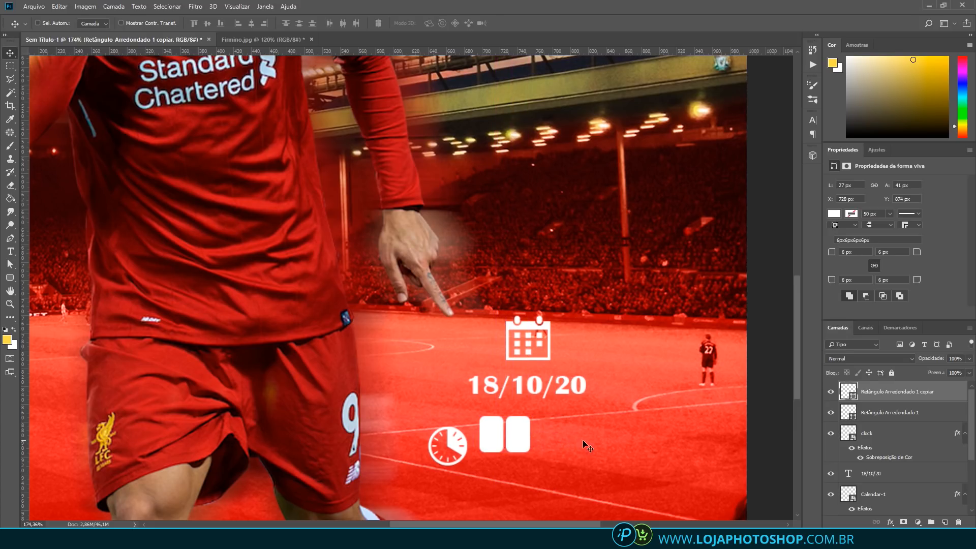
{"action": "left_click", "coordinate": [892, 413], "text": "shift"}
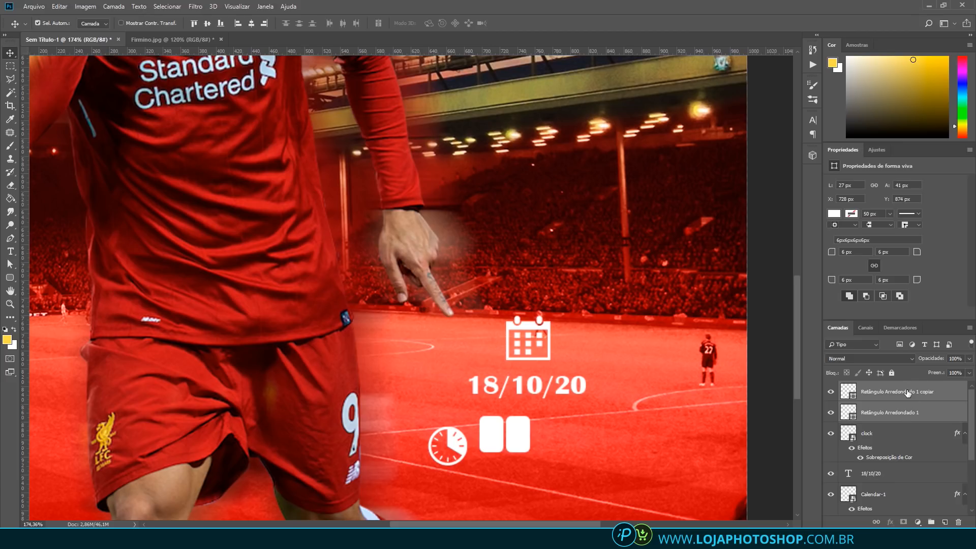
{"action": "key", "text": "ctrl+j"}
{"action": "left_click_drag", "start_coordinate": [526, 441], "coordinate": [592, 435]}
{"action": "key", "text": "Right"}
{"action": "key", "text": "Right"}
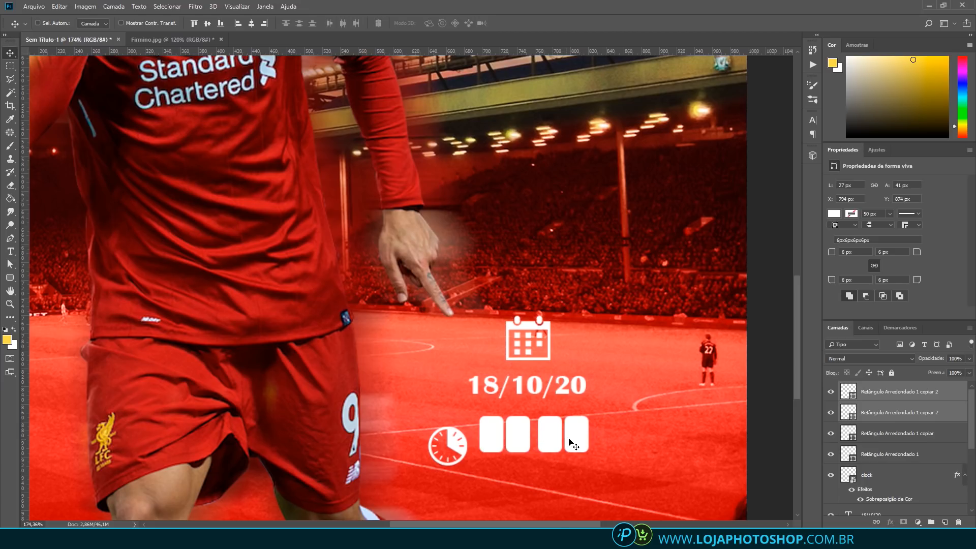
Duplicate all four white rounded rectangles as a second row directly below the first, at Y 927 px
{"action": "left_click", "coordinate": [889, 459]}
{"action": "left_click", "coordinate": [887, 435], "text": "shift"}
{"action": "left_click", "coordinate": [889, 416], "text": "shift"}
{"action": "left_click", "coordinate": [896, 393], "text": "shift"}
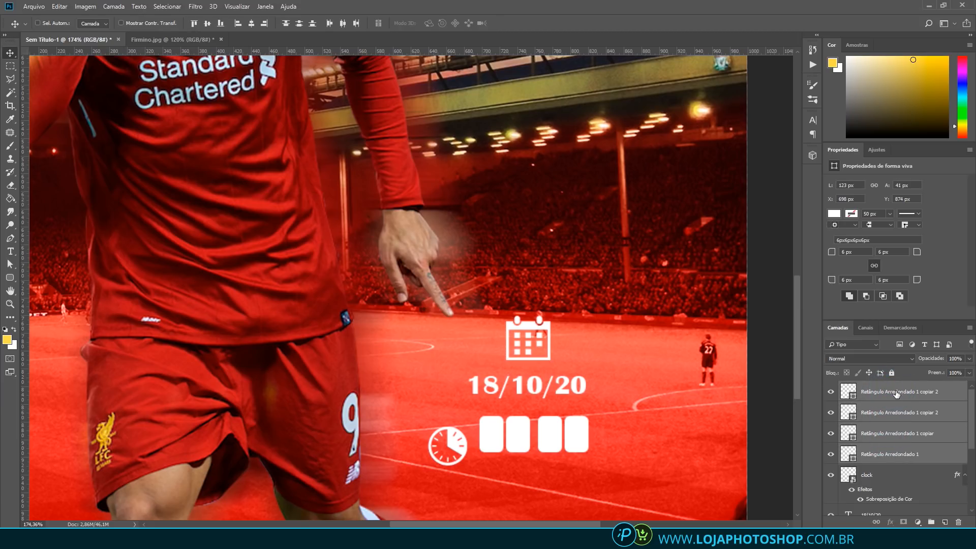
{"action": "left_click_drag", "start_coordinate": [575, 441], "coordinate": [574, 490]}
{"action": "key", "text": "Up"}
{"action": "key", "text": "Up"}
{"action": "key", "text": "Up"}
{"action": "key", "text": "ctrl"}
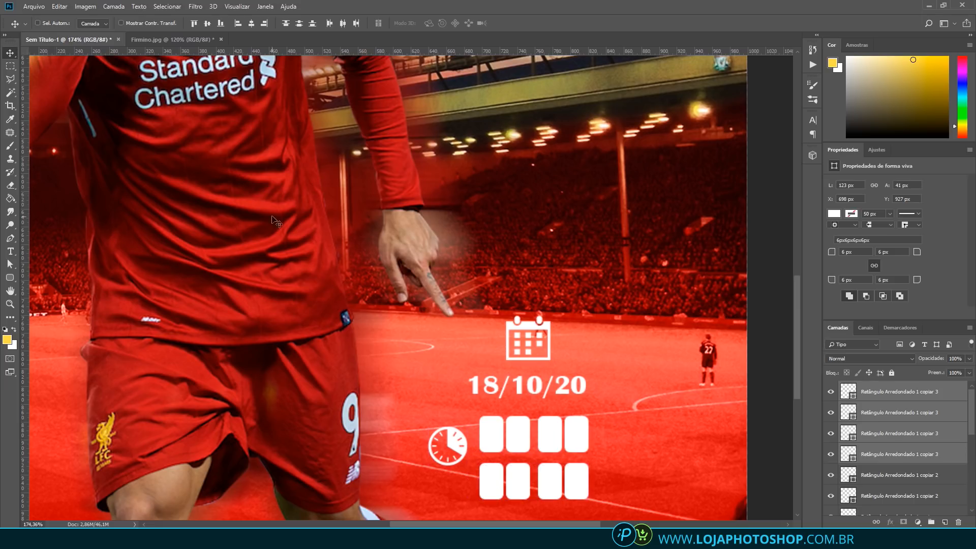
Move the clock icon to X 639 px, Y 899 px so it sits vertically between the two rows of rectangles
{"action": "key", "text": "ctrl"}
{"action": "left_click", "coordinate": [457, 447], "text": "ctrl"}
{"action": "left_click", "coordinate": [522, 437], "text": "ctrl"}
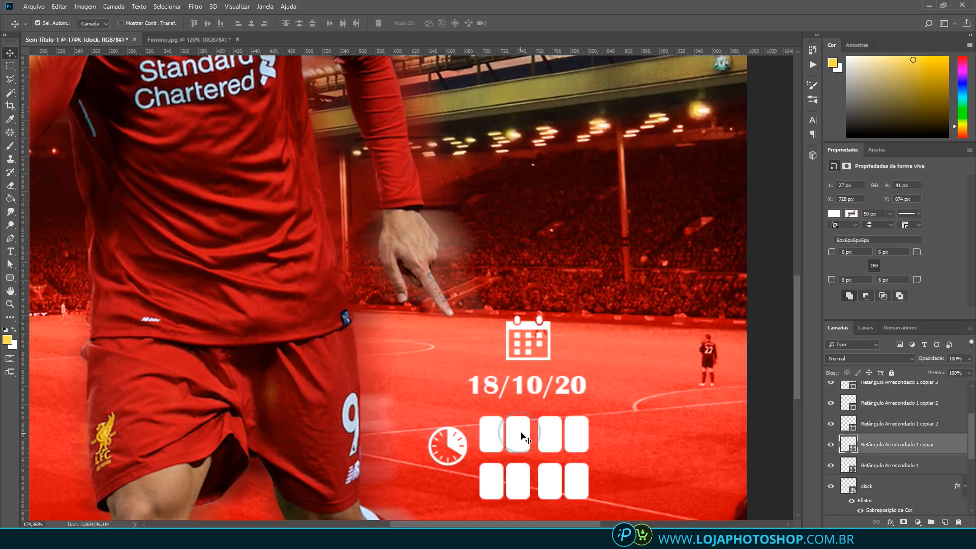
{"action": "left_click", "coordinate": [549, 434], "text": "ctrl"}
{"action": "left_click", "coordinate": [572, 431], "text": "ctrl"}
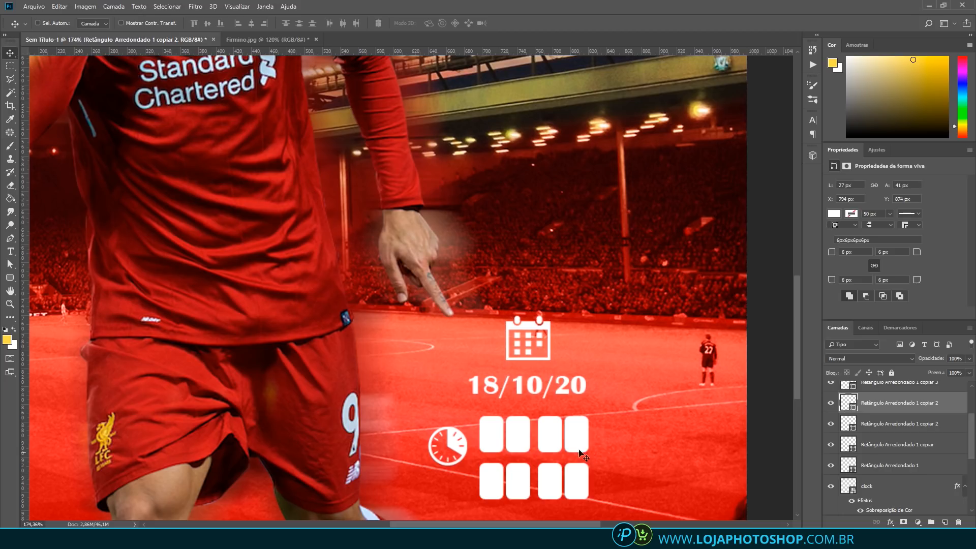
{"action": "left_click", "coordinate": [458, 445], "text": "ctrl"}
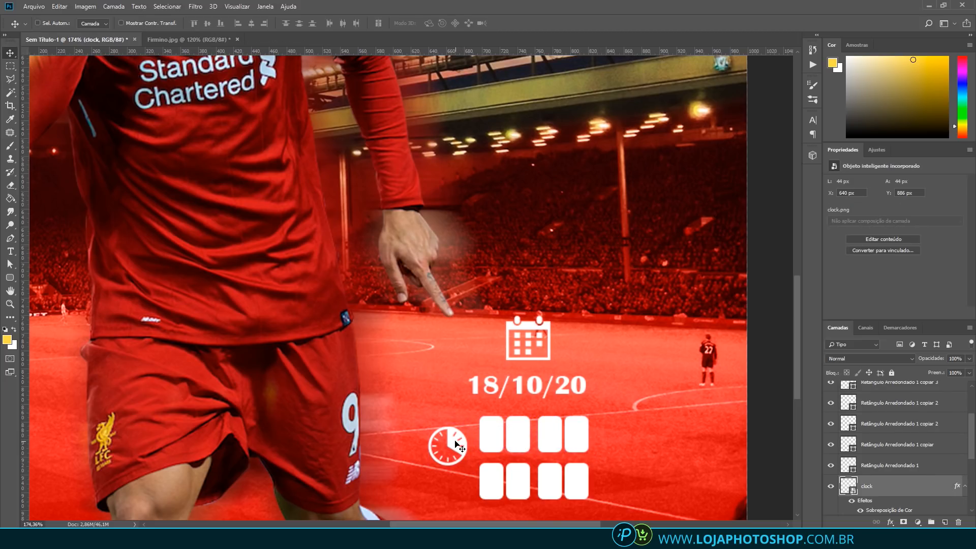
{"action": "scroll", "coordinate": [456, 445], "scroll_direction": "down", "scroll_amount": 1}
{"action": "left_click_drag", "start_coordinate": [455, 427], "coordinate": [456, 434]}
{"action": "key", "text": "Up"}
{"action": "key", "text": "Up"}
{"action": "key", "text": "Up"}
{"action": "key", "text": "Up"}
{"action": "key", "text": "Up"}
{"action": "key", "text": "Left"}
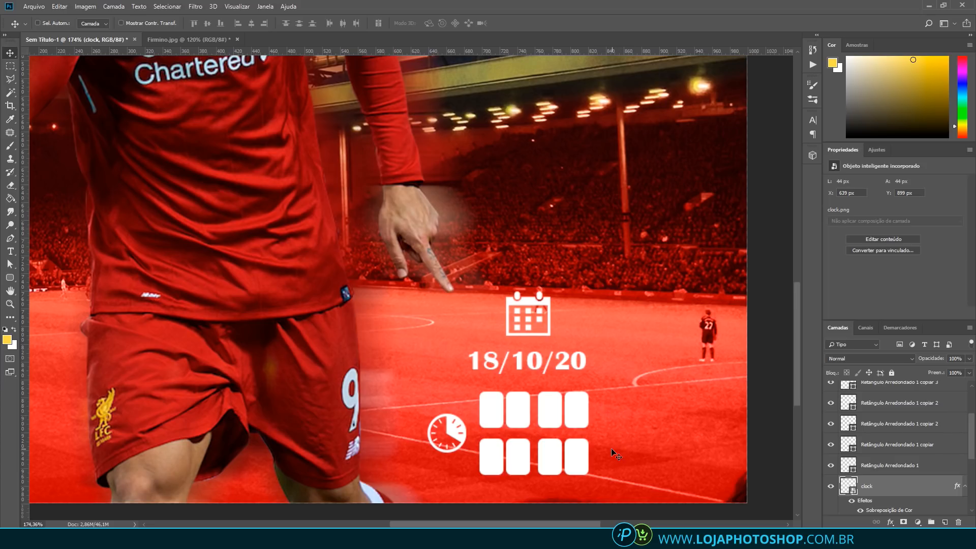
Draw a plain rectangle about 38 × 24 px beside the upper row on a new top layer and fill it white
{"action": "left_click", "coordinate": [10, 277]}
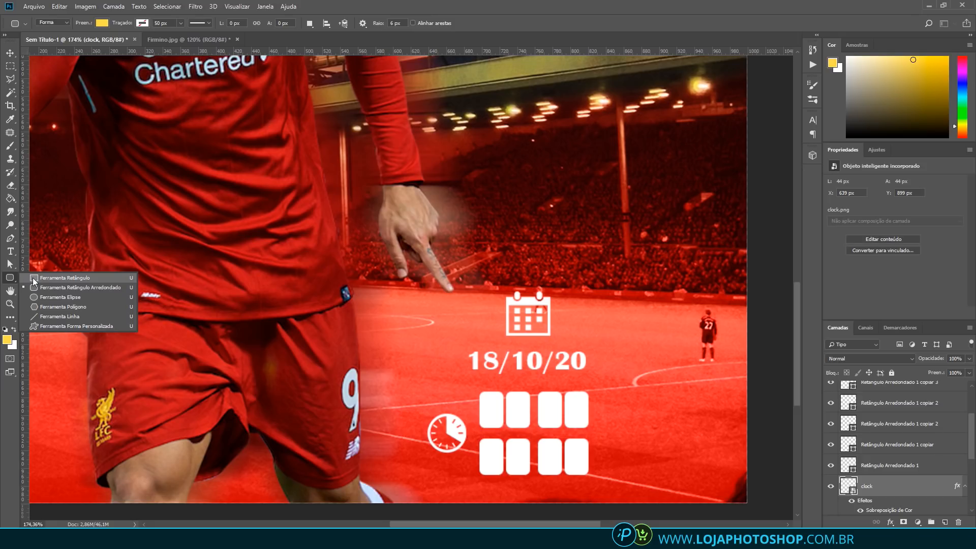
{"action": "left_click", "coordinate": [45, 278]}
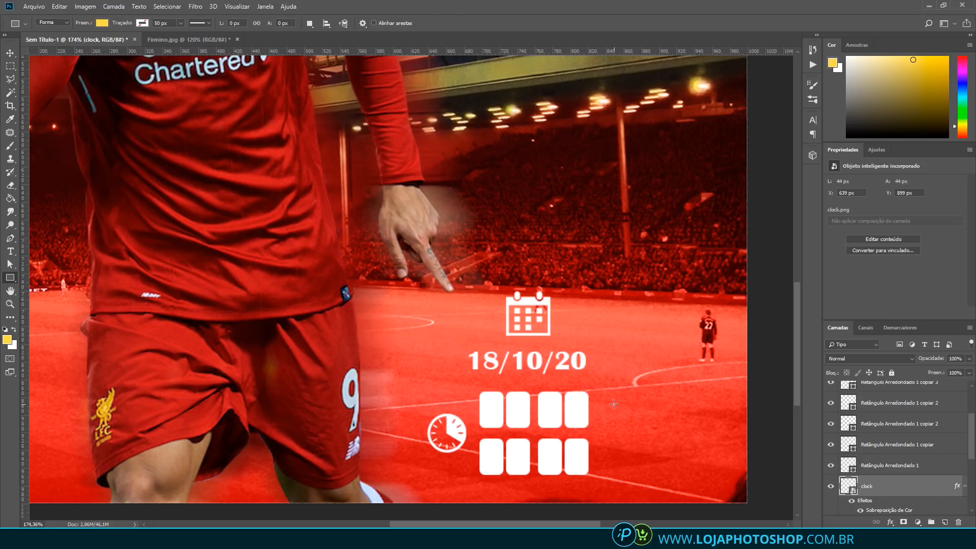
{"action": "scroll", "coordinate": [649, 412], "scroll_direction": "up", "scroll_amount": 3}
{"action": "scroll", "coordinate": [926, 414], "scroll_direction": "up", "scroll_amount": 4}
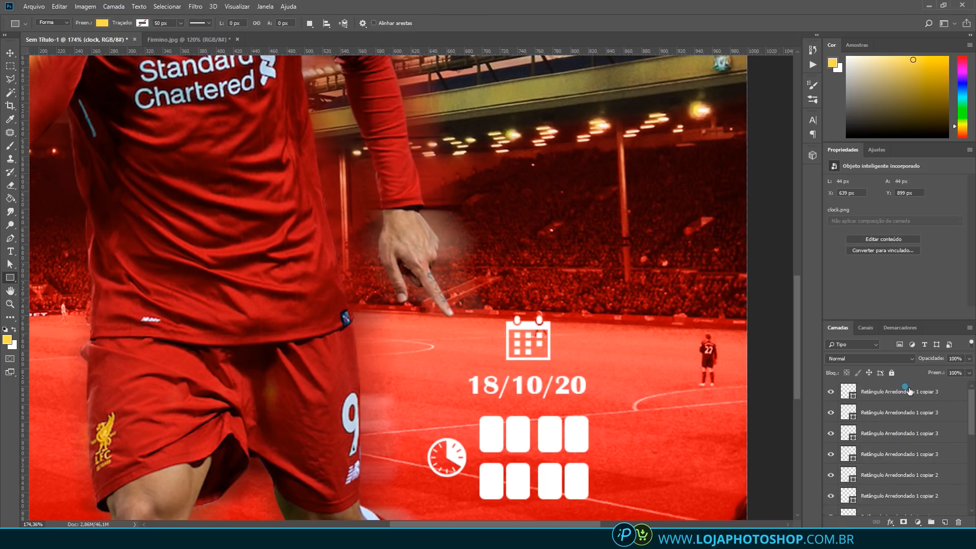
{"action": "left_click", "coordinate": [907, 391]}
{"action": "left_click", "coordinate": [944, 522]}
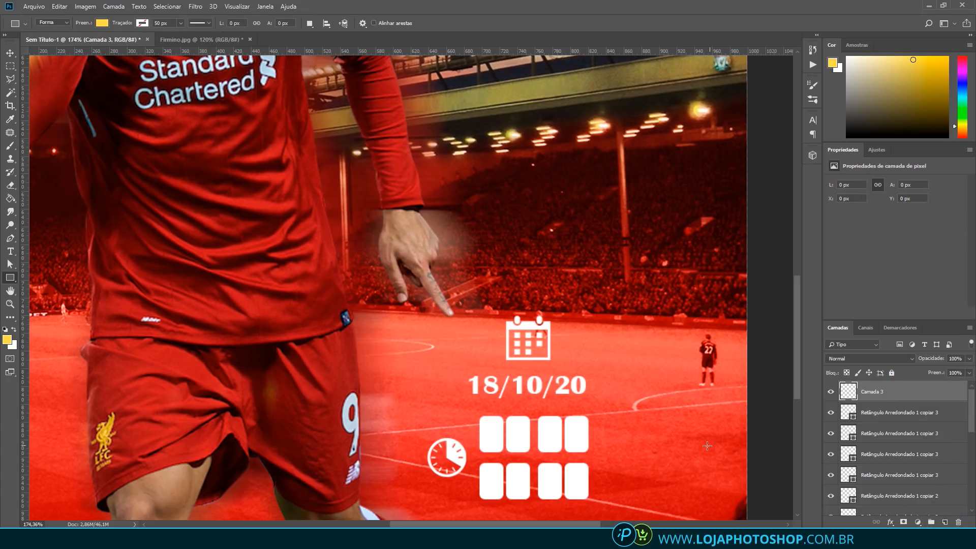
{"action": "left_click_drag", "start_coordinate": [600, 426], "coordinate": [634, 446]}
{"action": "left_click", "coordinate": [102, 23]}
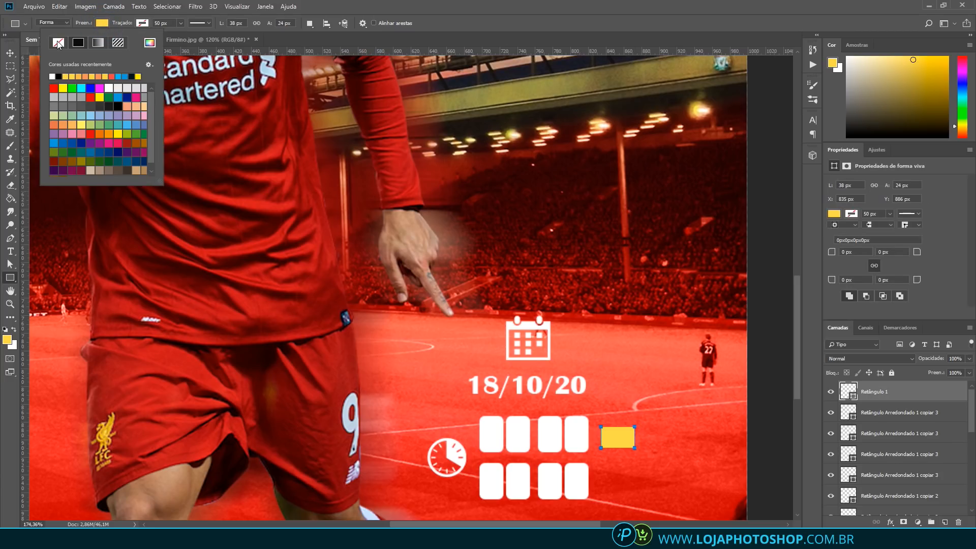
{"action": "left_click", "coordinate": [52, 76]}
{"action": "scroll", "coordinate": [656, 422], "scroll_direction": "up", "scroll_amount": 5}
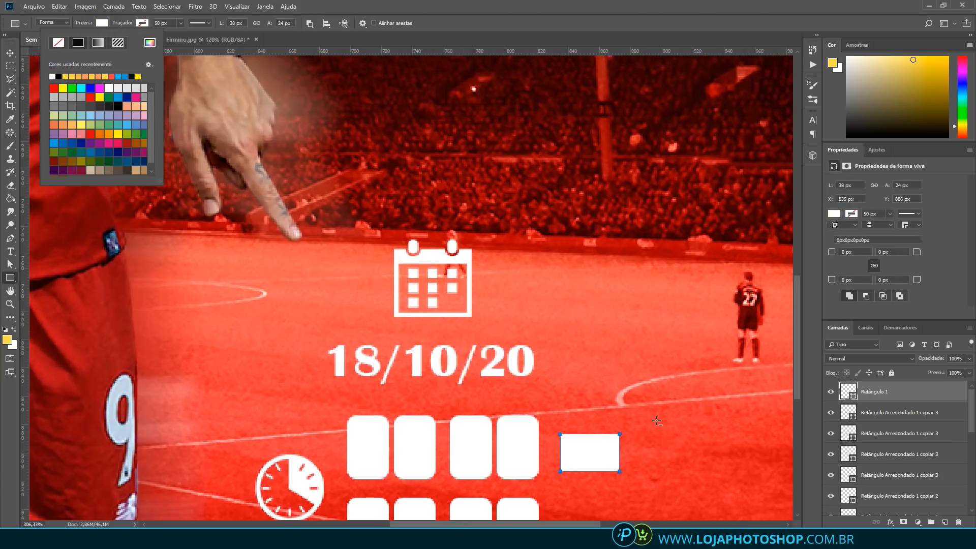
{"action": "scroll", "coordinate": [672, 449], "scroll_direction": "up", "scroll_amount": 2}
{"action": "scroll", "coordinate": [510, 389], "scroll_direction": "down", "scroll_amount": 2}
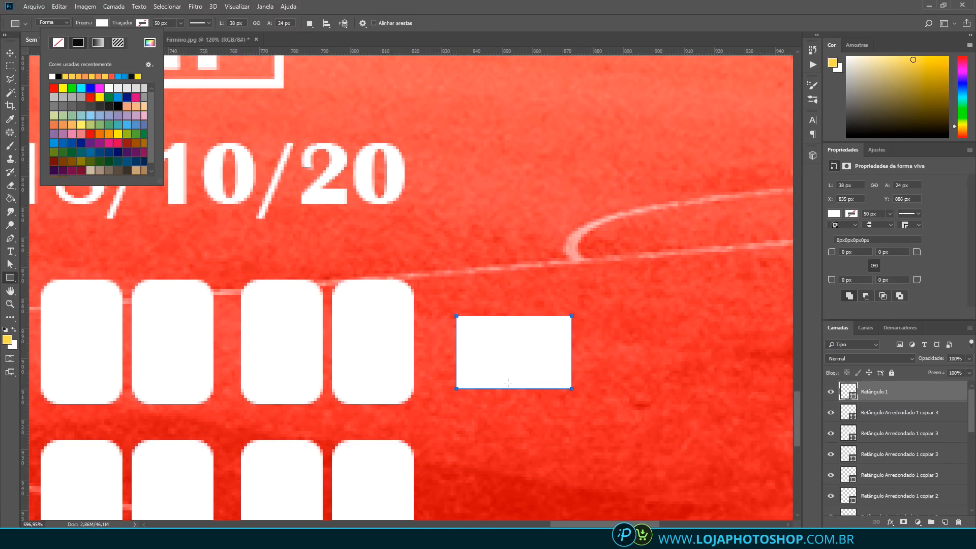
{"action": "left_click", "coordinate": [945, 522]}
{"action": "key", "text": "ctrl+z"}
{"action": "left_click", "coordinate": [12, 281]}
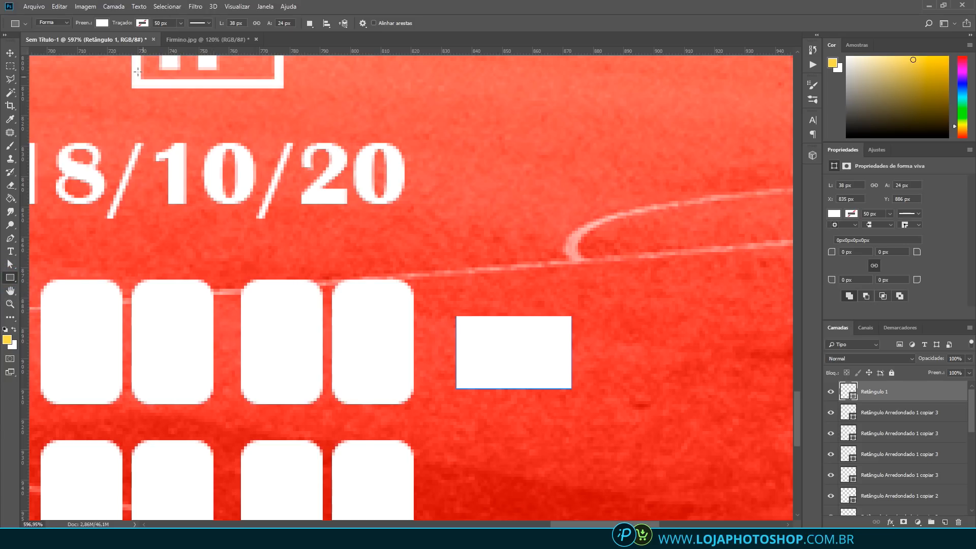
{"action": "left_click", "coordinate": [102, 23]}
{"action": "left_click", "coordinate": [150, 42]}
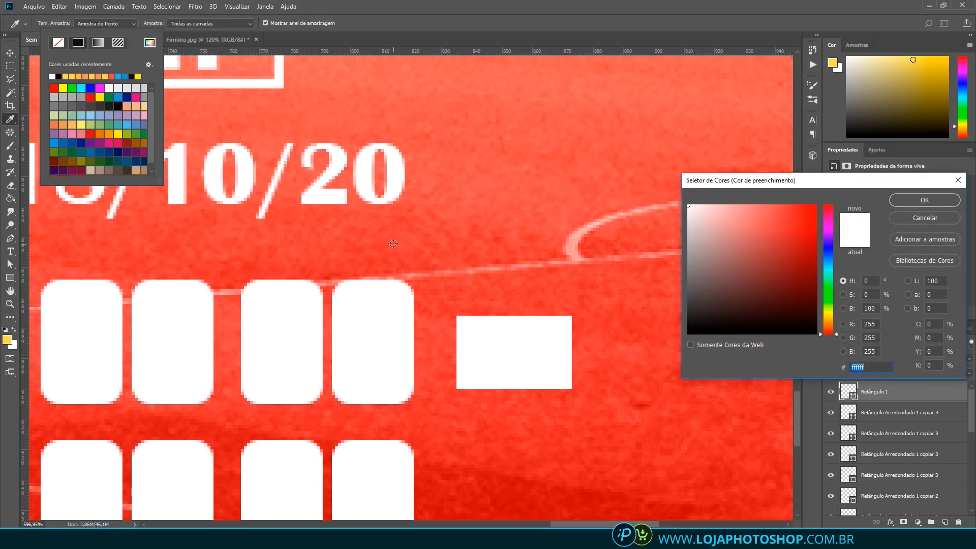
{"action": "left_click", "coordinate": [916, 200]}
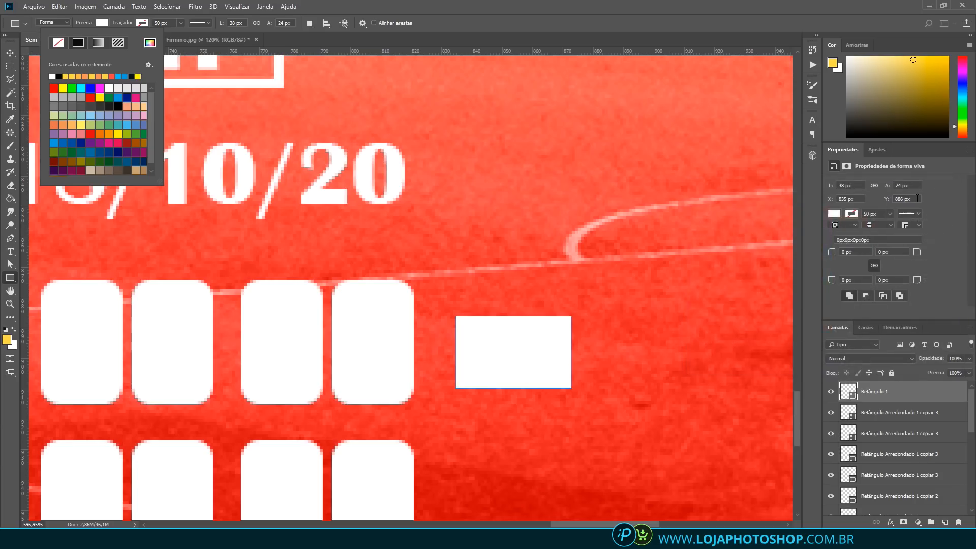
{"action": "left_click", "coordinate": [527, 341]}
{"action": "left_click", "coordinate": [831, 392]}
{"action": "left_click", "coordinate": [832, 392]}
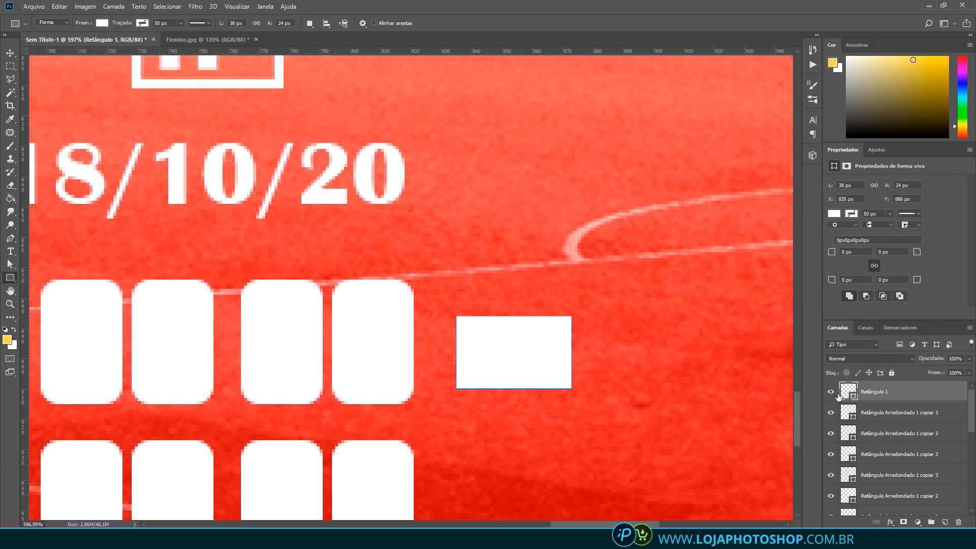
Draw a vertical strip about 5 × 31 px across the white rectangle's middle on a new layer, filled with red sampled from the pitch
{"action": "left_click", "coordinate": [944, 522]}
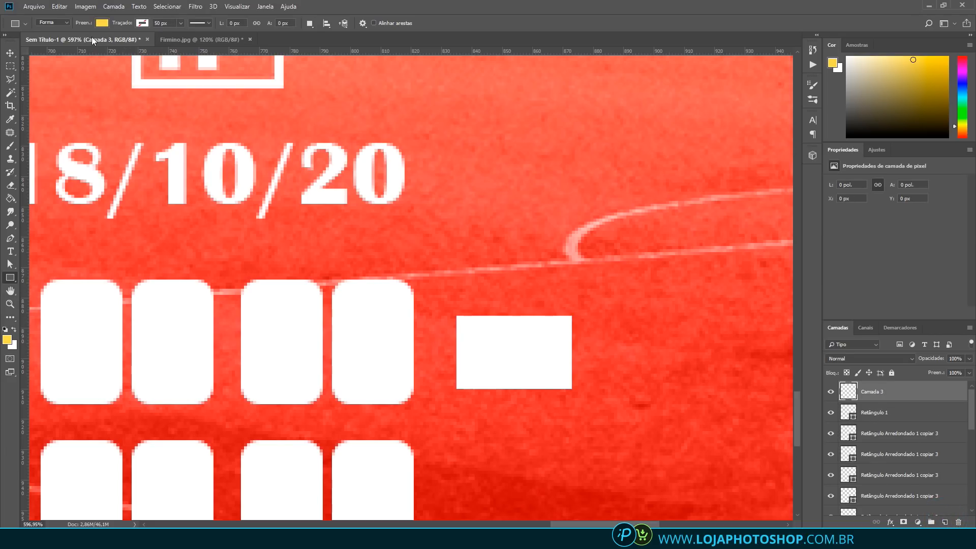
{"action": "left_click", "coordinate": [102, 23]}
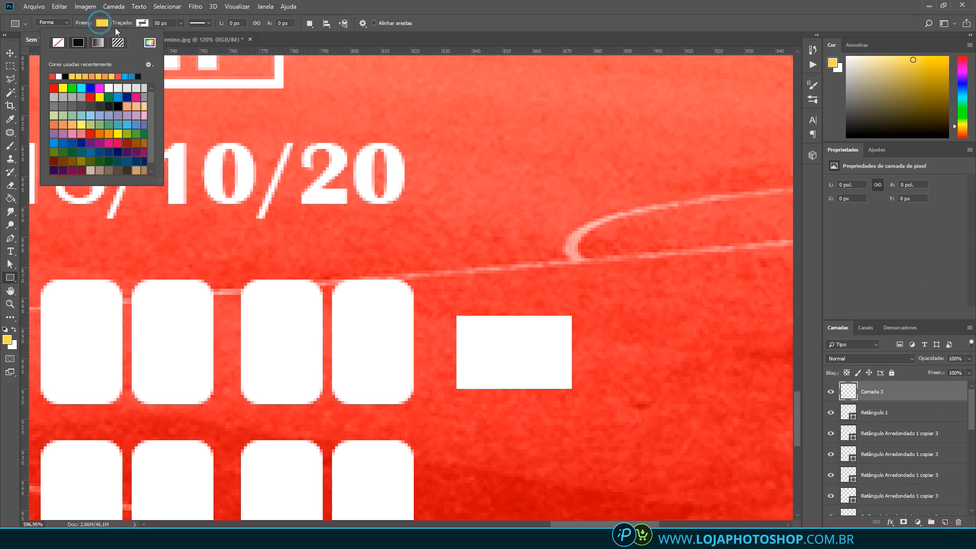
{"action": "left_click", "coordinate": [150, 43]}
{"action": "left_click", "coordinate": [616, 346]}
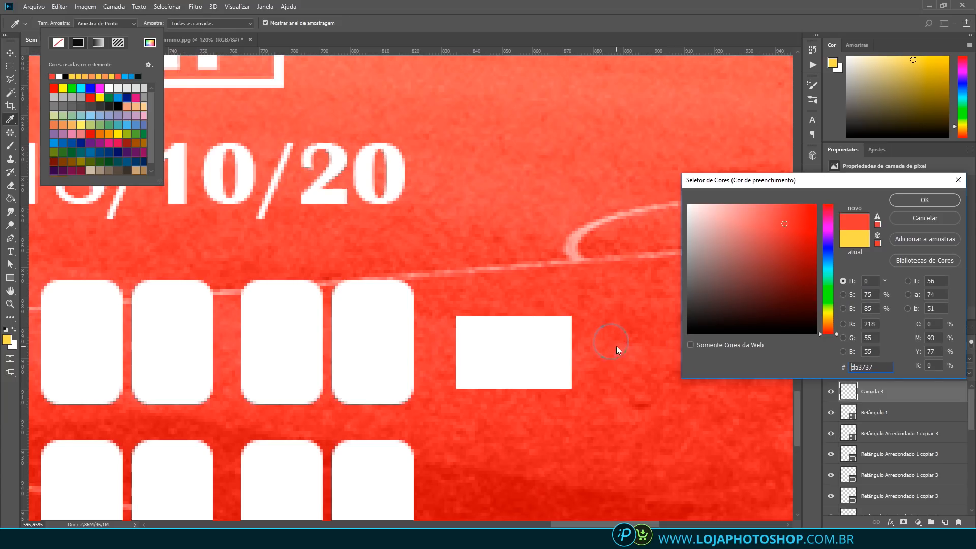
{"action": "left_click", "coordinate": [925, 201]}
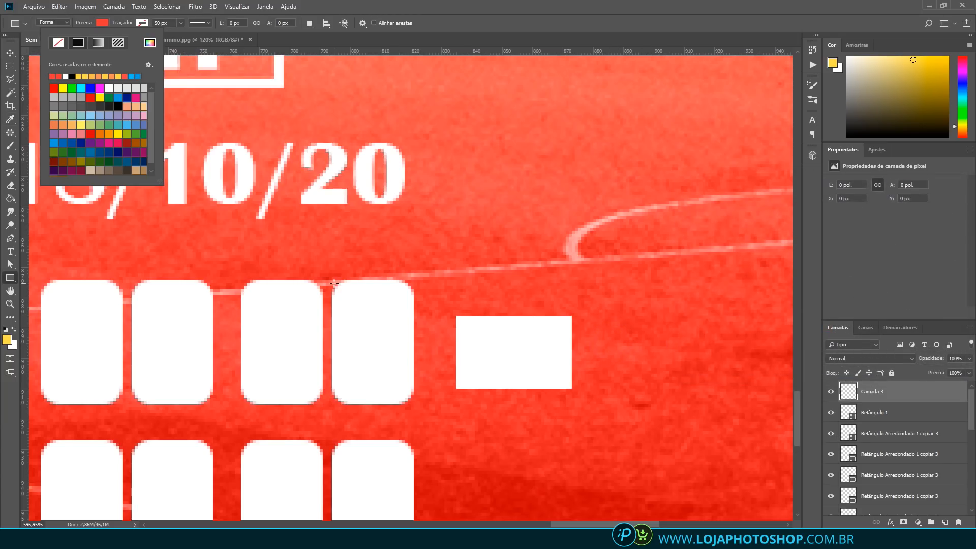
{"action": "left_click_drag", "start_coordinate": [503, 308], "coordinate": [517, 397]}
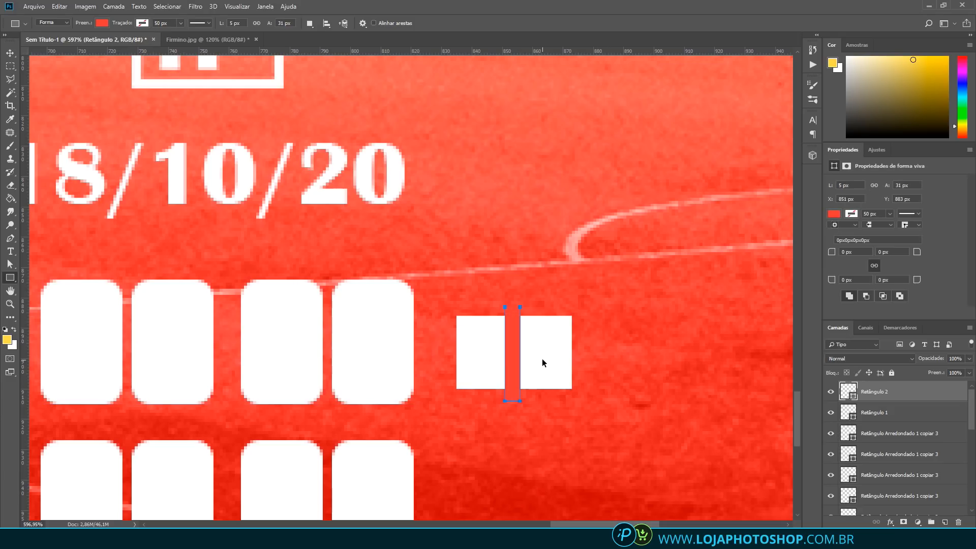
Shorten the red strip to 24 px so it matches the white rectangle's upper and lower edges
{"action": "key", "text": "ctrl+t"}
{"action": "left_click_drag", "start_coordinate": [513, 307], "coordinate": [514, 315]}
{"action": "left_click_drag", "start_coordinate": [514, 401], "coordinate": [513, 389]}
{"action": "left_click", "coordinate": [394, 23]}
Duplicate the red strip, rotate the copy 90° clockwise and widen it to 38 px across the white rectangle
{"action": "key", "text": "ctrl+j"}
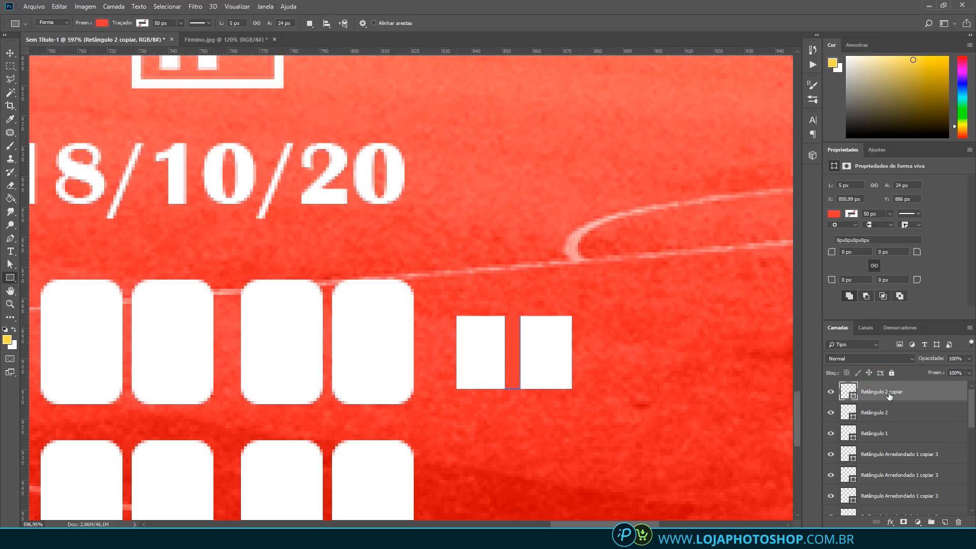
{"action": "key", "text": "ctrl+t"}
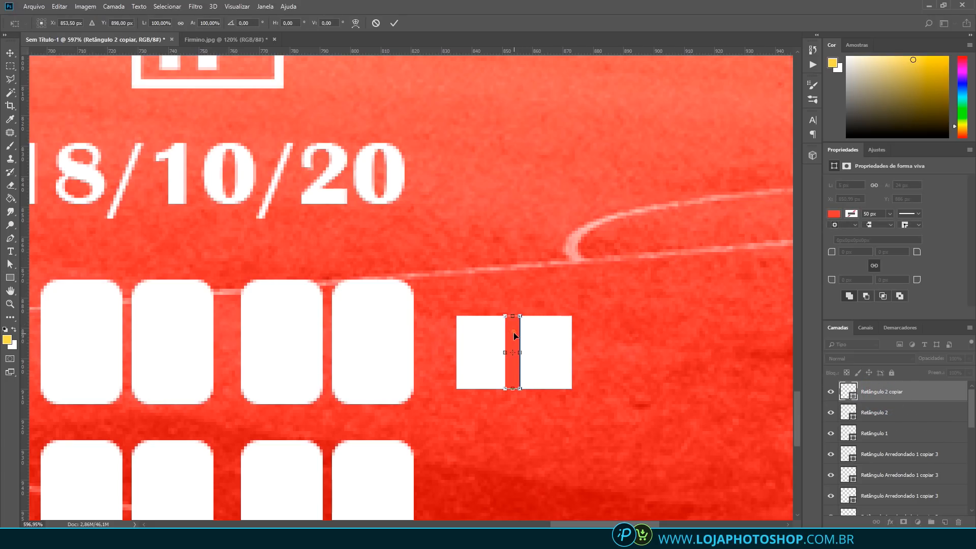
{"action": "right_click", "coordinate": [514, 336]}
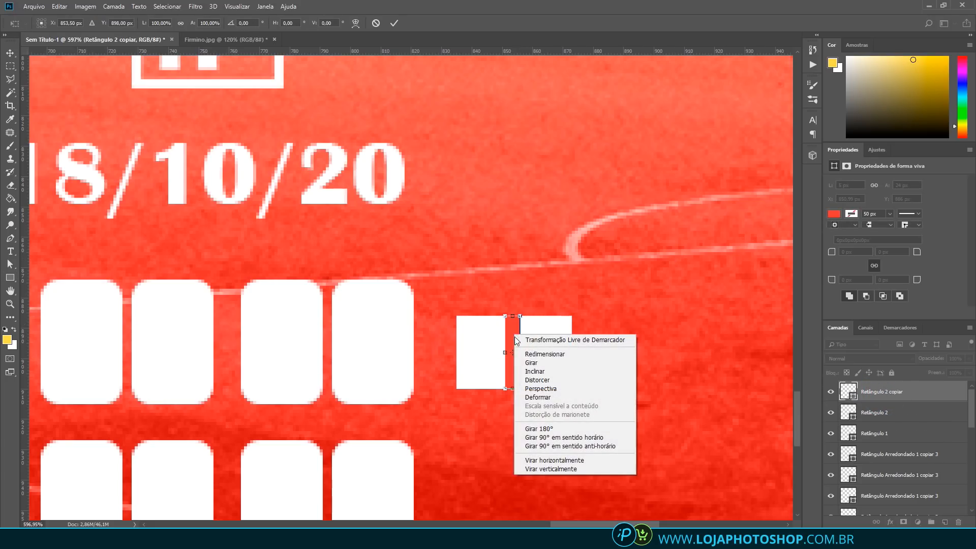
{"action": "left_click", "coordinate": [561, 438]}
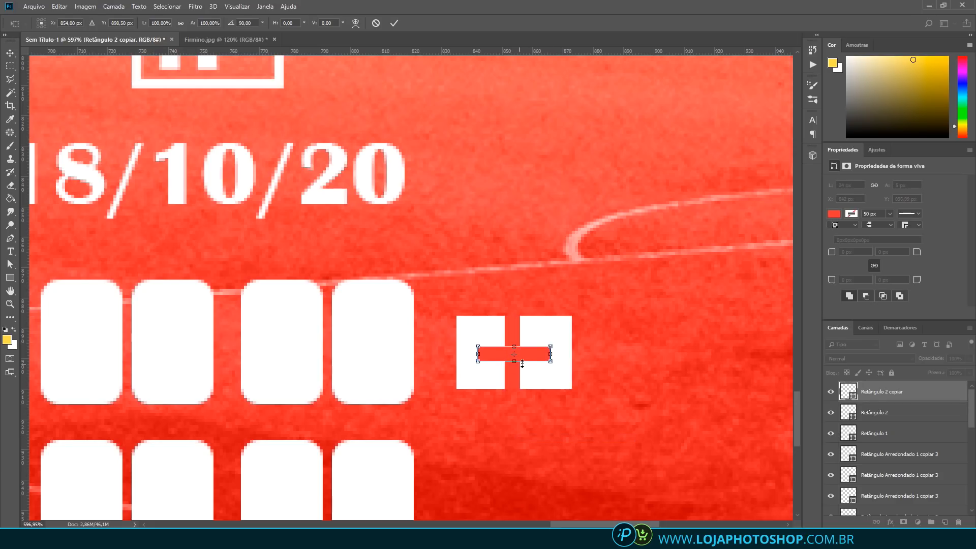
{"action": "left_click_drag", "start_coordinate": [551, 354], "coordinate": [572, 354]}
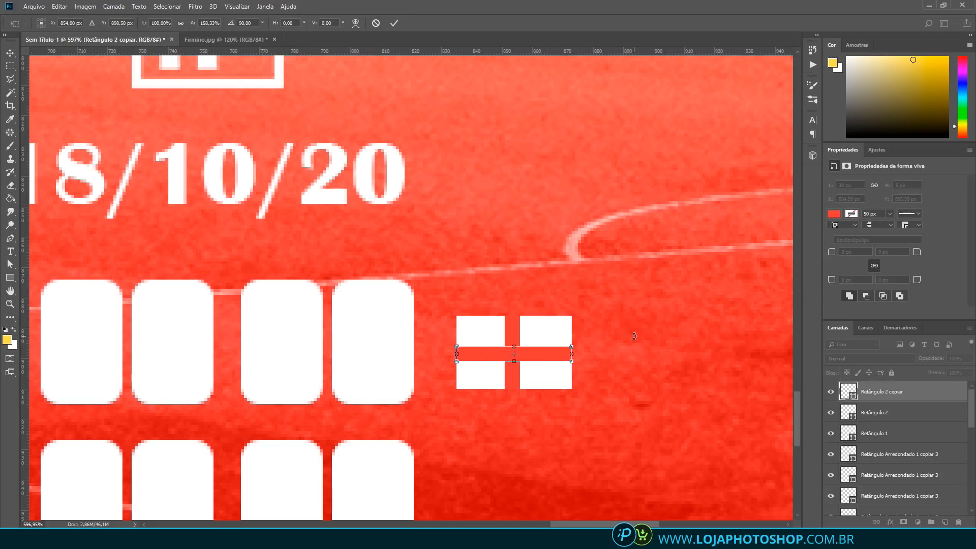
{"action": "left_click", "coordinate": [394, 23]}
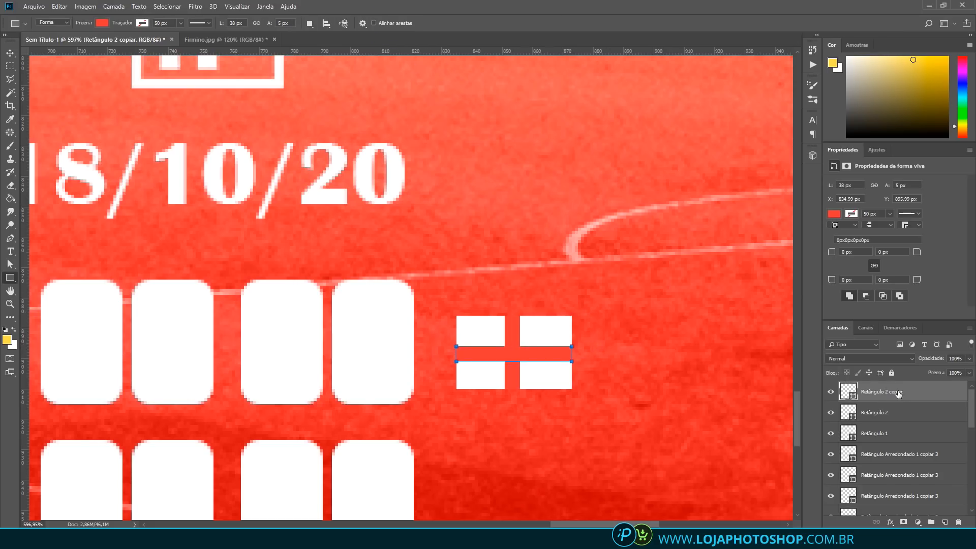
Align the vertical red strip to the centre of the white rectangle and select the horizontal strip together with that rectangle
{"action": "left_click", "coordinate": [870, 411]}
{"action": "left_click", "coordinate": [830, 413]}
{"action": "left_click", "coordinate": [831, 412]}
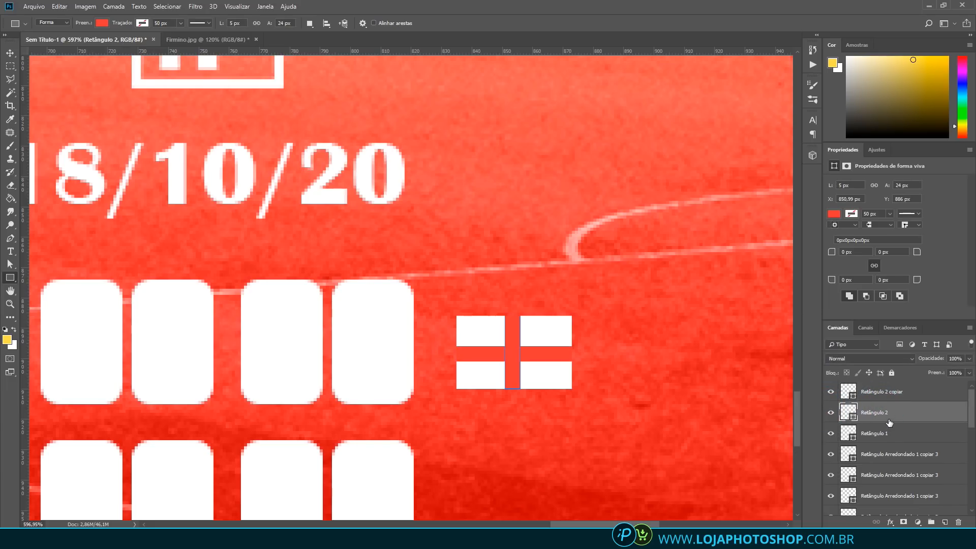
{"action": "left_click", "coordinate": [882, 433], "text": "shift"}
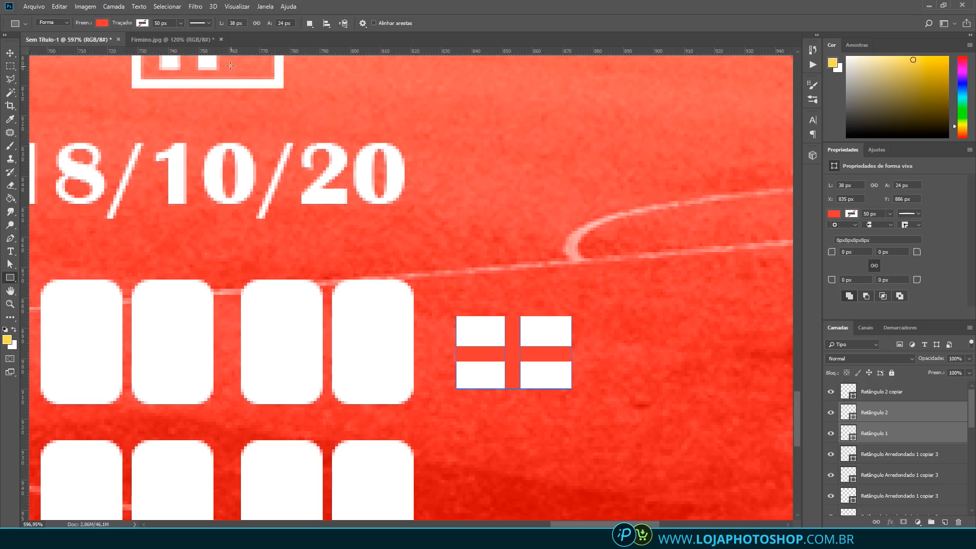
{"action": "left_click", "coordinate": [10, 52]}
{"action": "left_click", "coordinate": [253, 24]}
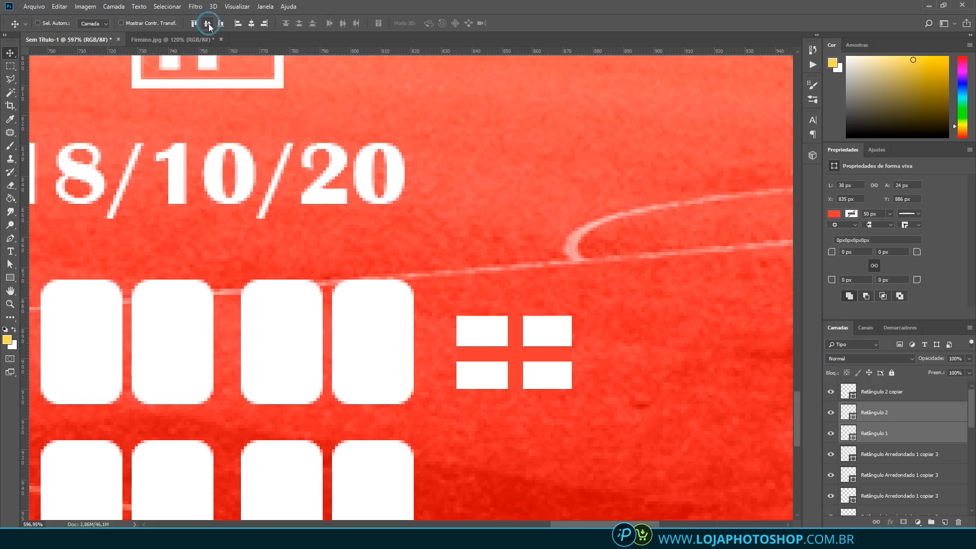
{"action": "left_click", "coordinate": [889, 395]}
{"action": "left_click", "coordinate": [888, 433], "text": "ctrl"}
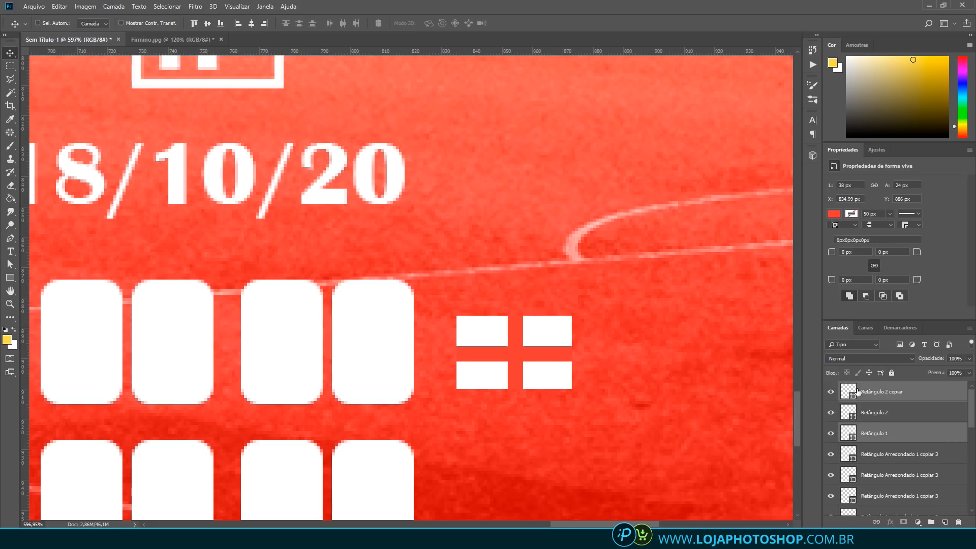
{"action": "left_click", "coordinate": [831, 433]}
{"action": "left_click", "coordinate": [830, 433]}
Examine the cross flag's size and placement beside the rounded boxes at full-banner and close-up scale
{"action": "scroll", "coordinate": [513, 319], "scroll_direction": "down", "scroll_amount": 3}
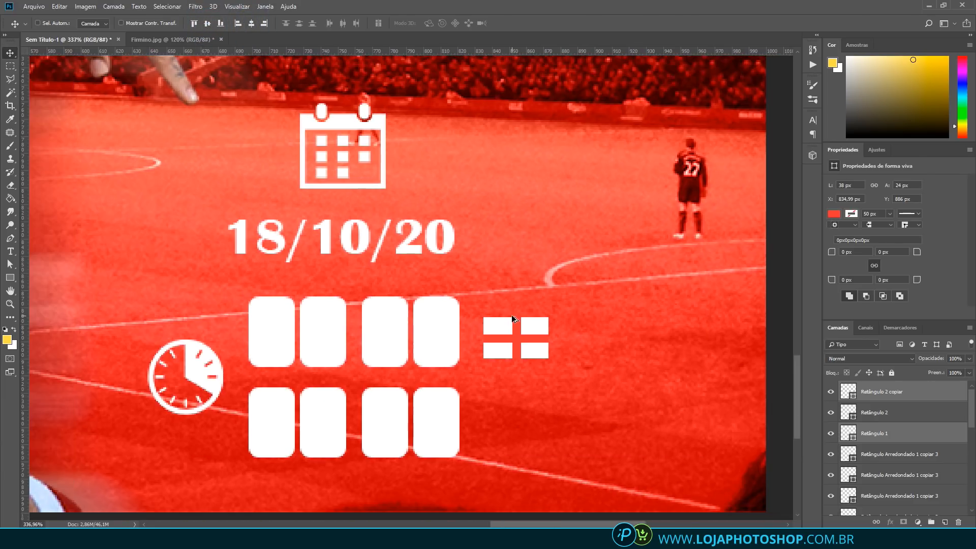
{"action": "scroll", "coordinate": [513, 319], "scroll_direction": "down", "scroll_amount": 5}
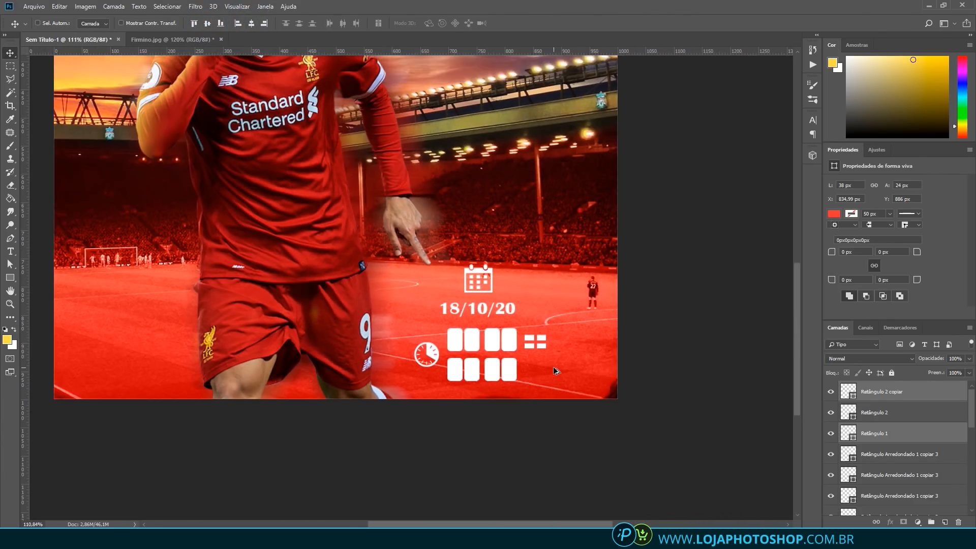
{"action": "scroll", "coordinate": [554, 366], "scroll_direction": "down", "scroll_amount": 1}
{"action": "scroll", "coordinate": [562, 453], "scroll_direction": "up", "scroll_amount": 5}
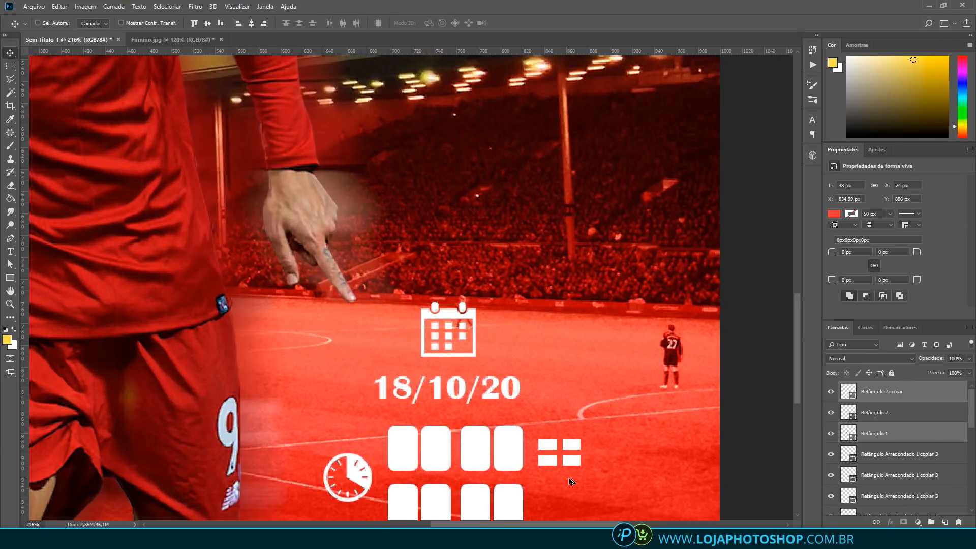
{"action": "scroll", "coordinate": [568, 477], "scroll_direction": "down", "scroll_amount": 5}
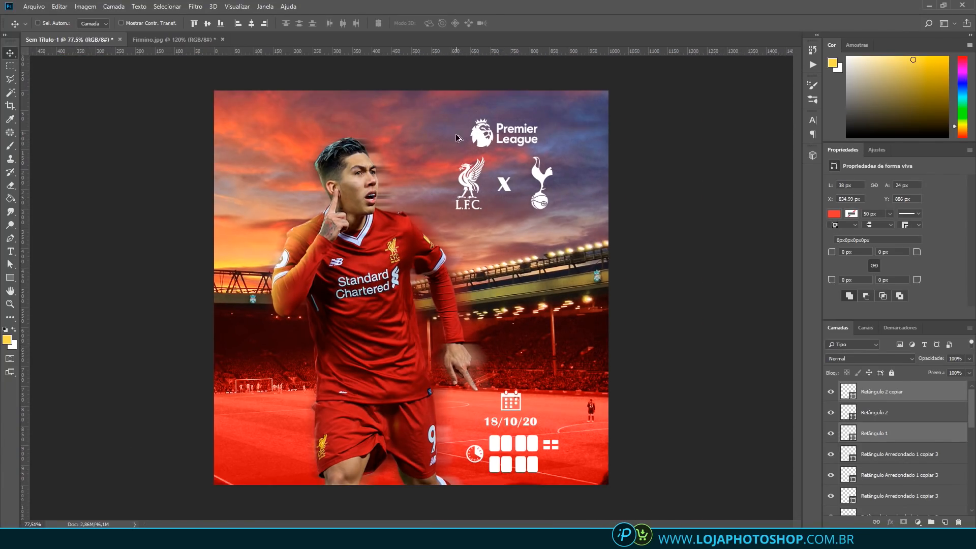
{"action": "scroll", "coordinate": [565, 479], "scroll_direction": "up", "scroll_amount": 6}
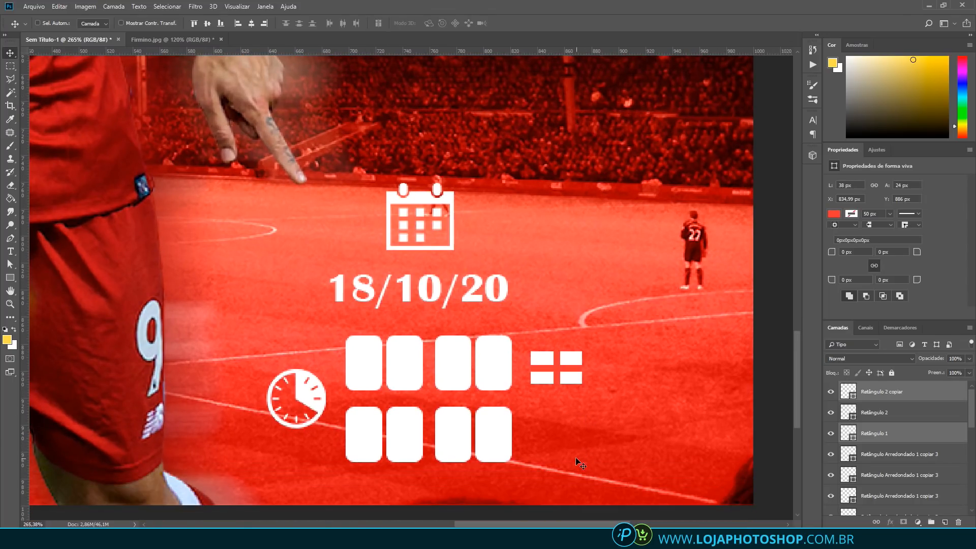
{"action": "scroll", "coordinate": [576, 458], "scroll_direction": "up", "scroll_amount": 3}
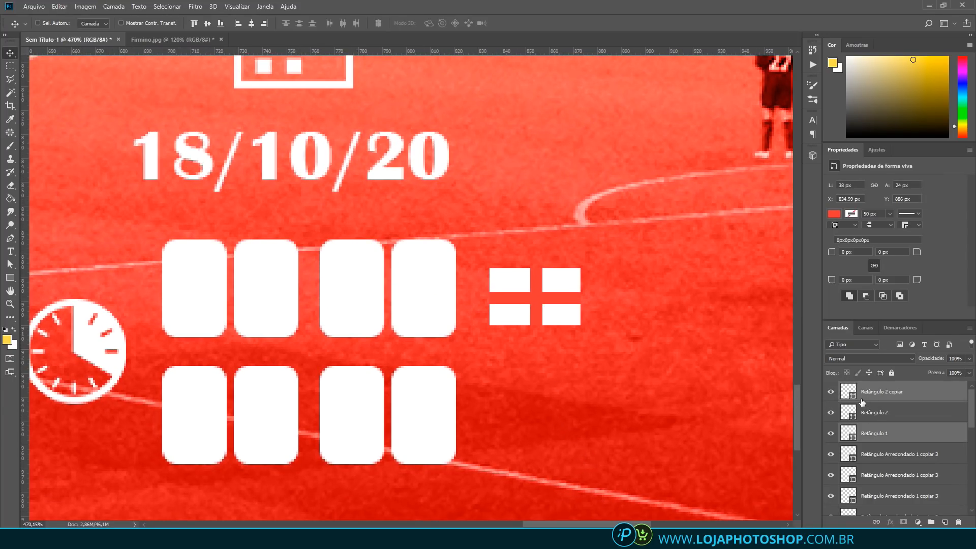
Group the white rectangle and both red strips and name the group "inglaterra"
{"action": "left_click", "coordinate": [884, 413], "text": "ctrl"}
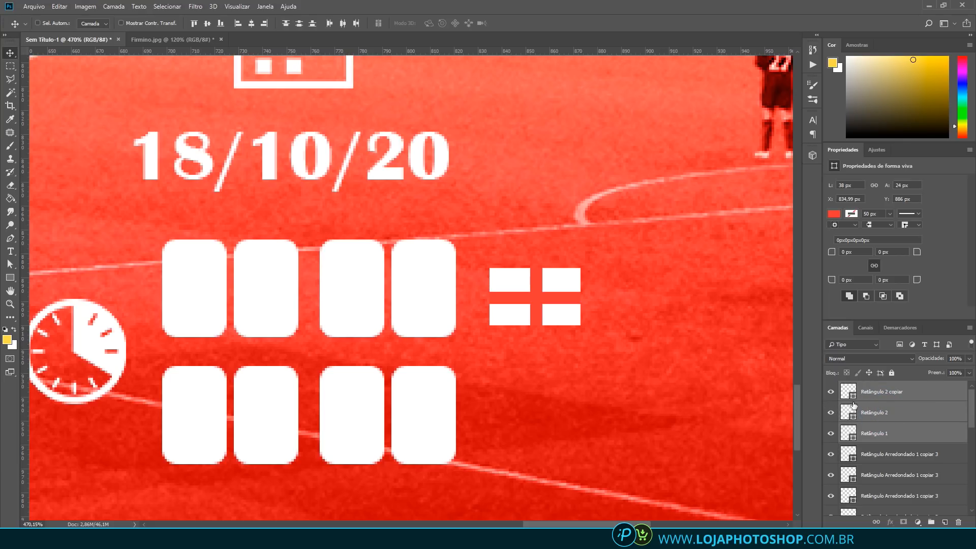
{"action": "key", "text": "ctrl+g"}
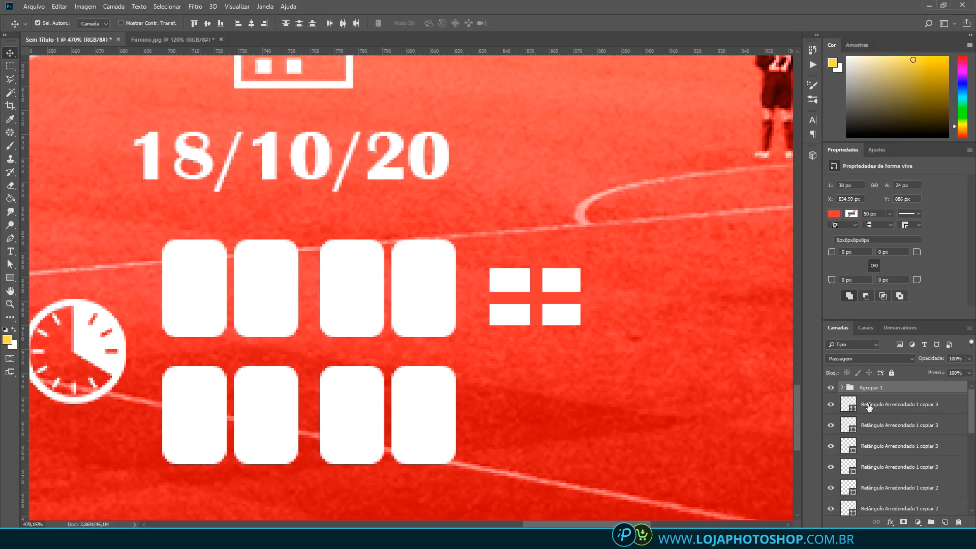
{"action": "double_click", "coordinate": [872, 388]}
{"action": "key", "text": "Caps_Lock"}
{"action": "type", "text": "ingla"}
{"action": "key", "text": "Return"}
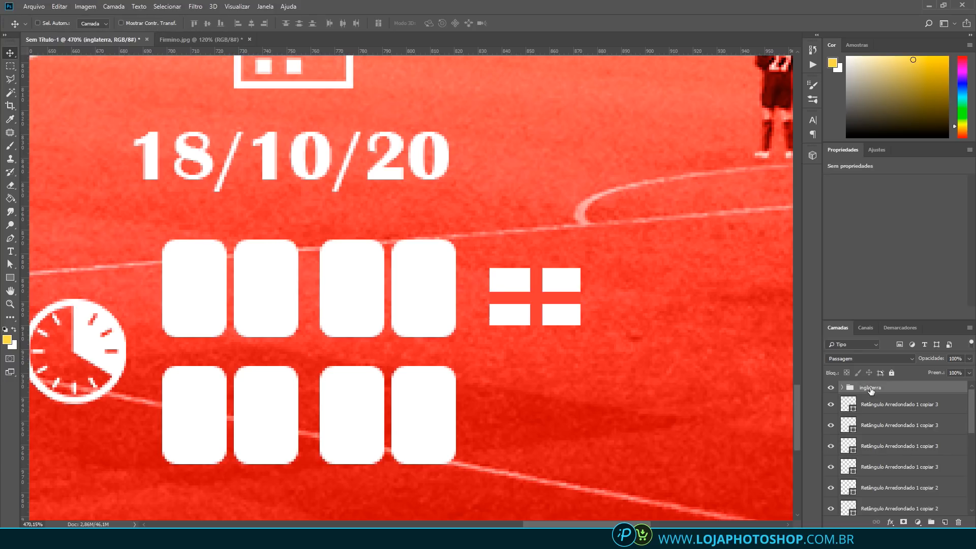
Add a new top layer and copy the flag's white rectangle beside the lower row at Y 936 px, outside the inglaterra group
{"action": "left_click", "coordinate": [945, 522]}
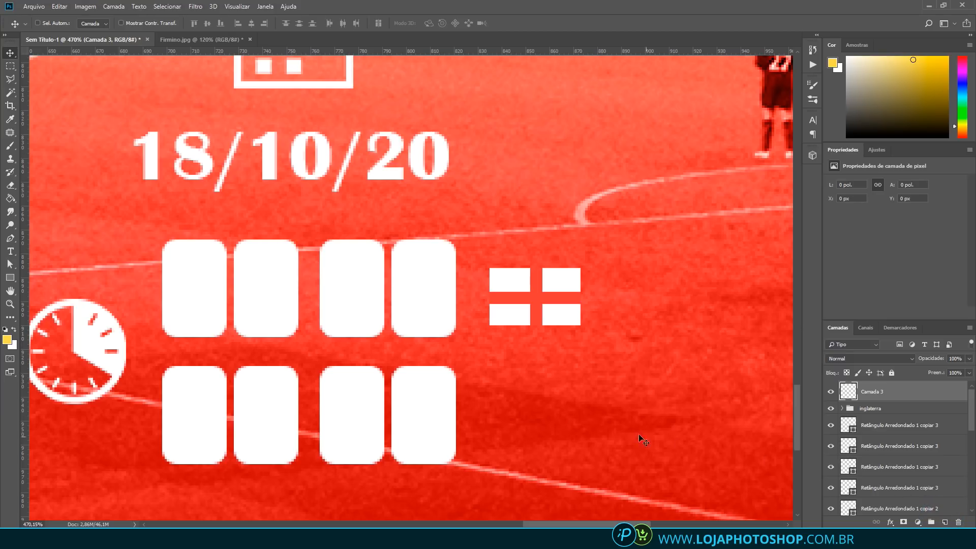
{"action": "left_click", "coordinate": [516, 320], "text": "ctrl"}
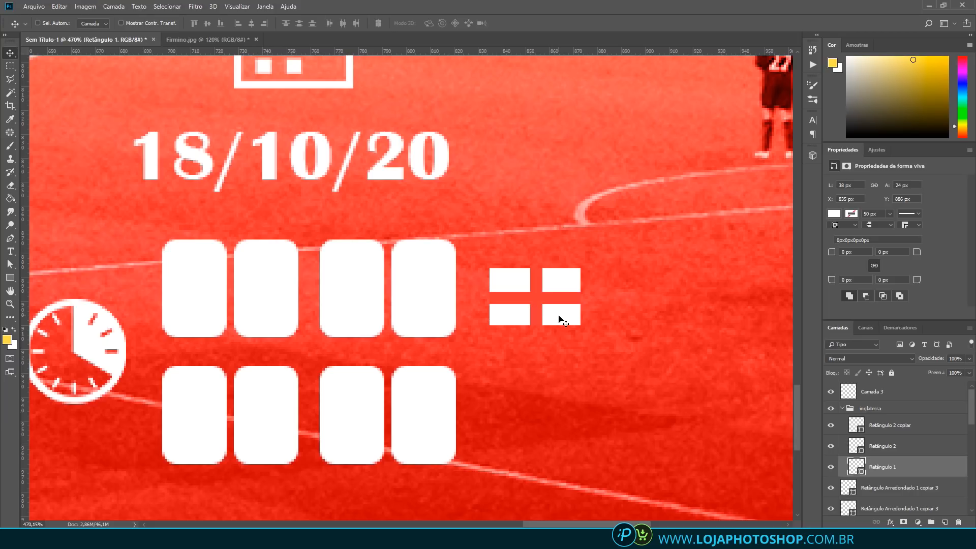
{"action": "left_click_drag", "start_coordinate": [559, 320], "coordinate": [565, 431]}
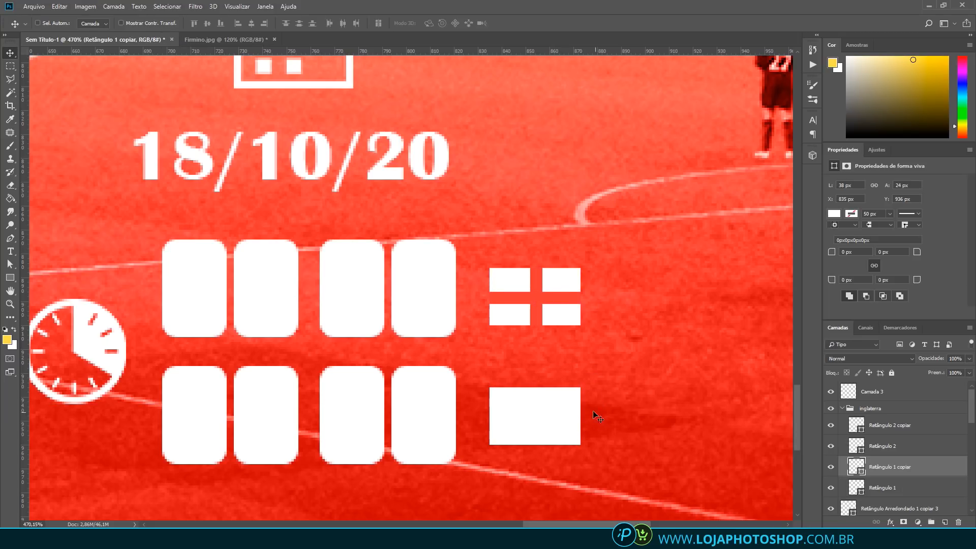
{"action": "key", "text": "ctrl"}
{"action": "left_click_drag", "start_coordinate": [891, 464], "coordinate": [854, 417]}
{"action": "left_click", "coordinate": [842, 429]}
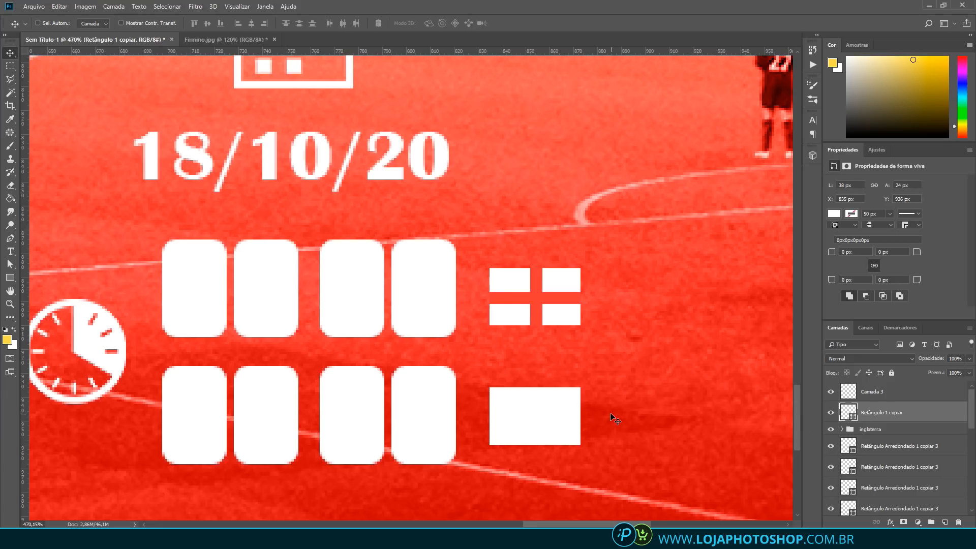
Draw a four-sided white polygon as a diamond about 36 px wide above the cross flag
{"action": "left_click", "coordinate": [16, 279]}
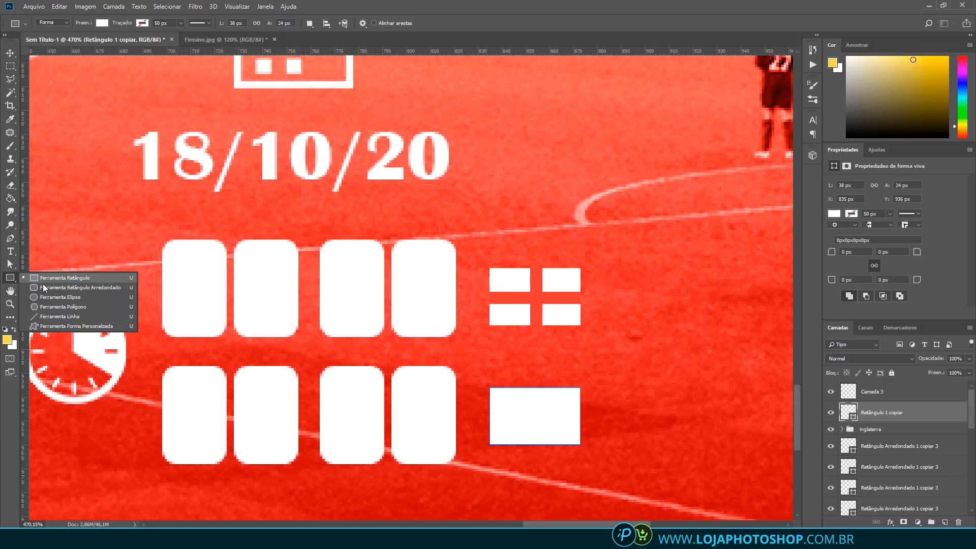
{"action": "left_click", "coordinate": [65, 307]}
{"action": "left_click", "coordinate": [397, 22]}
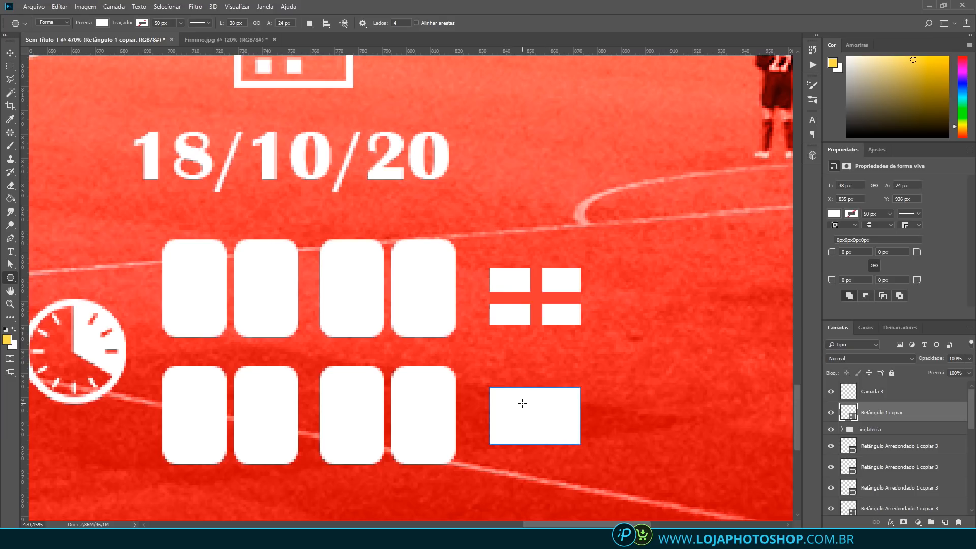
{"action": "left_click_drag", "start_coordinate": [541, 189], "coordinate": [584, 190]}
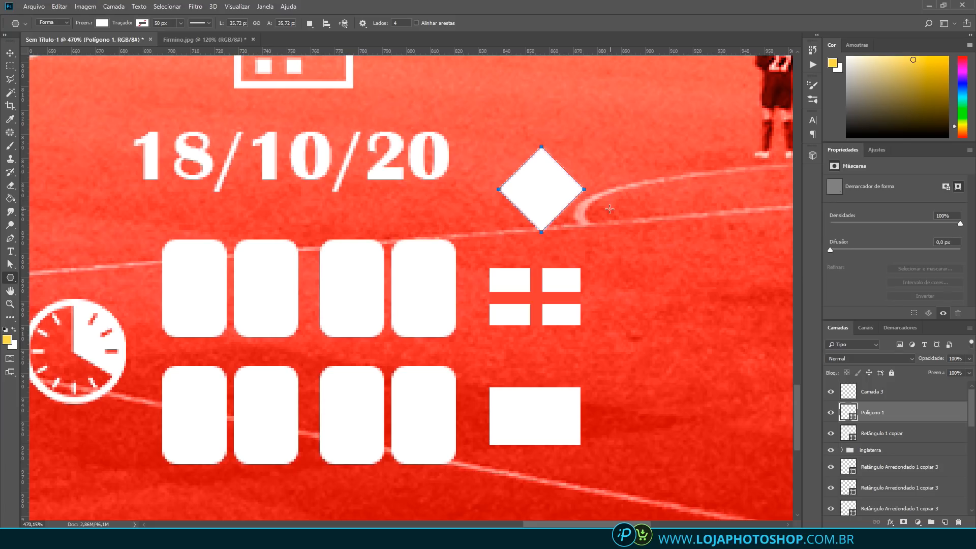
Fit the diamond centrally inside the lower white rectangle at about 36 × 22 px and fill it with the recently used red
{"action": "key", "text": "ctrl+t"}
{"action": "left_click_drag", "start_coordinate": [542, 231], "coordinate": [536, 440]}
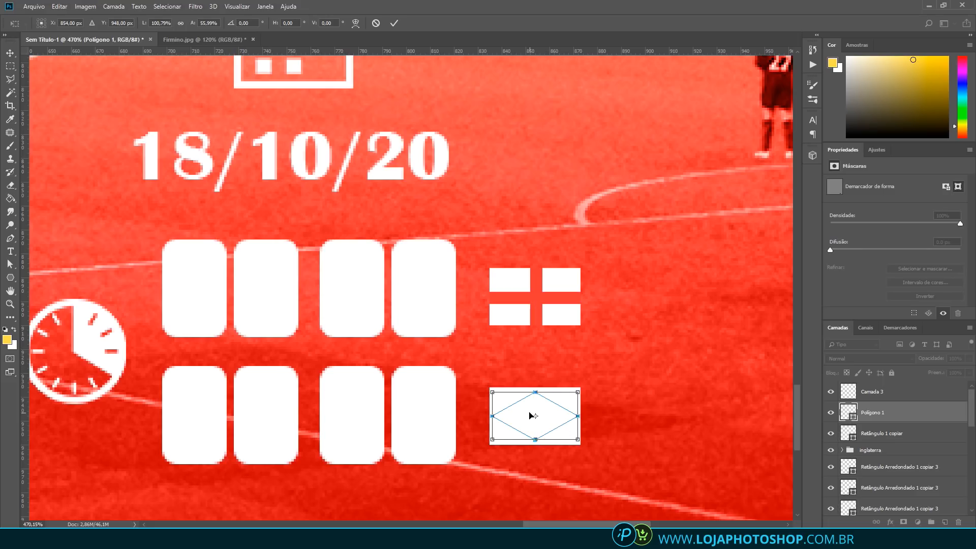
{"action": "left_click_drag", "start_coordinate": [536, 391], "coordinate": [536, 390]}
{"action": "key", "text": "Down"}
{"action": "key", "text": "Down"}
{"action": "key", "text": "Up"}
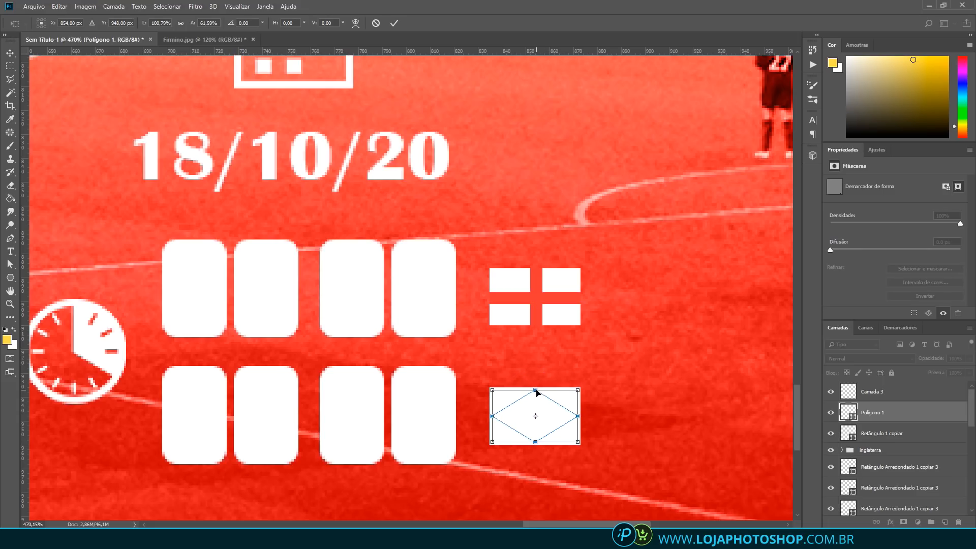
{"action": "left_click", "coordinate": [394, 23]}
{"action": "left_click", "coordinate": [102, 22]}
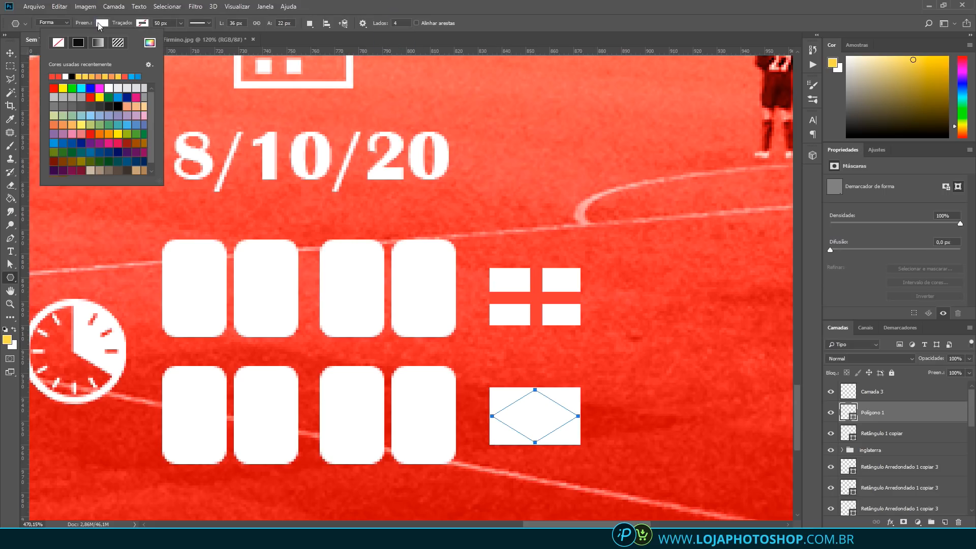
{"action": "left_click", "coordinate": [53, 76]}
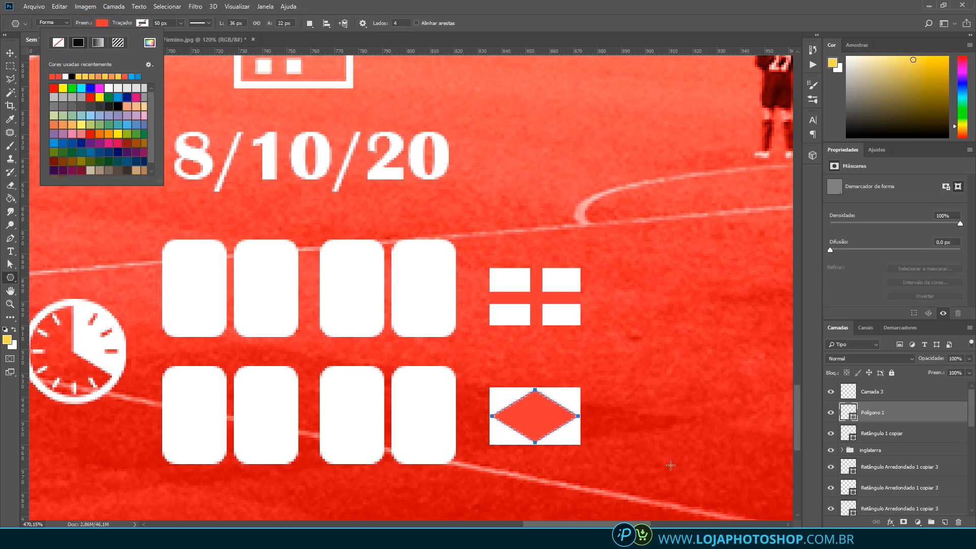
Draw a white 14 px circle on the empty top layer and place it at the centre of the red diamond
{"action": "left_click", "coordinate": [881, 398]}
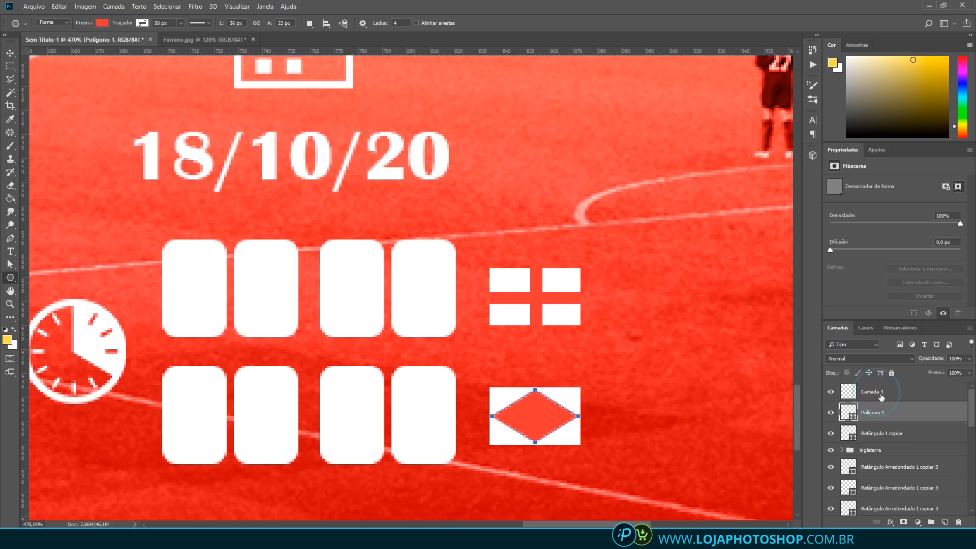
{"action": "left_click", "coordinate": [900, 390]}
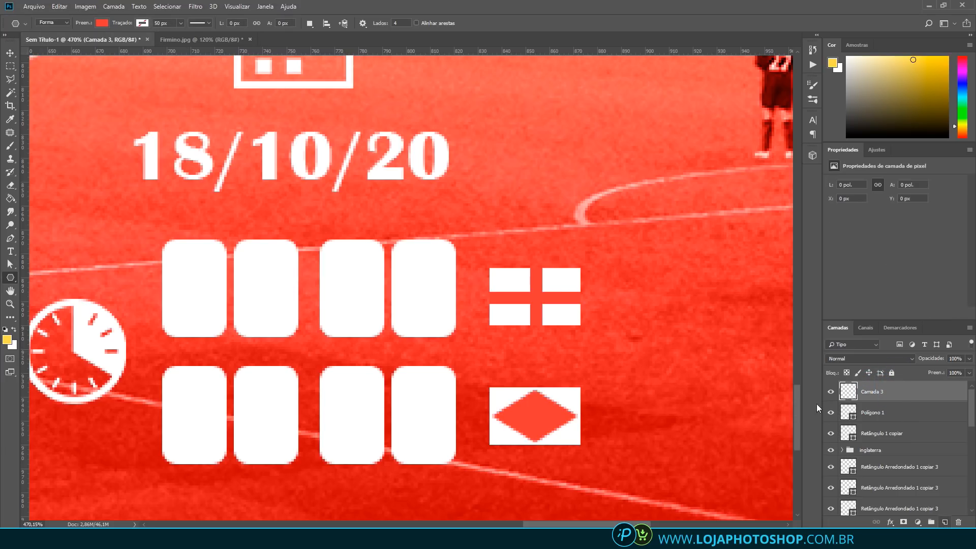
{"action": "right_click", "coordinate": [10, 277]}
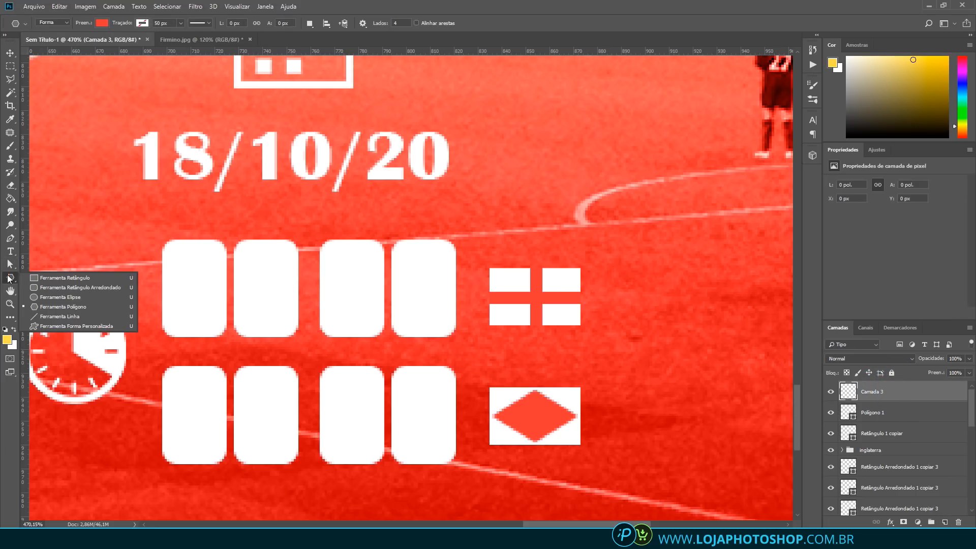
{"action": "left_click", "coordinate": [55, 297]}
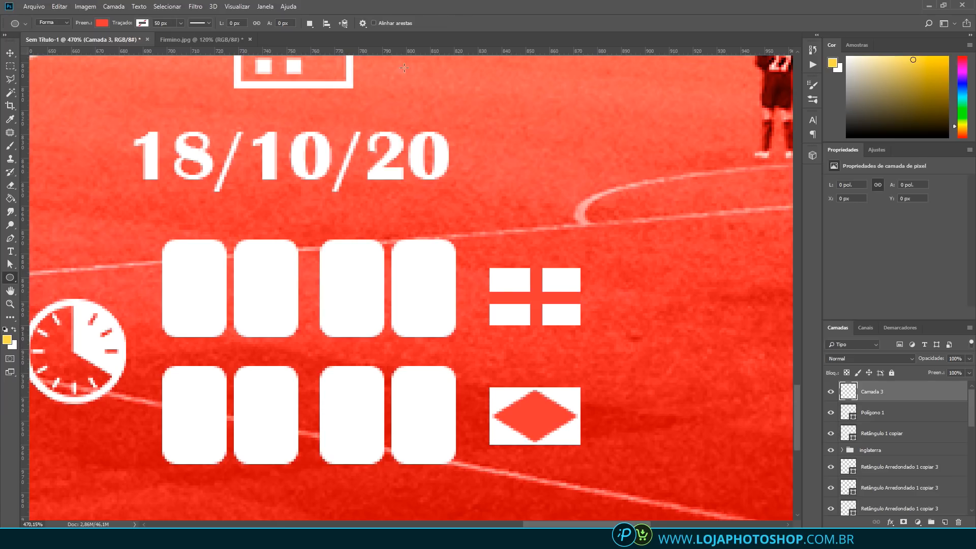
{"action": "left_click", "coordinate": [101, 23]}
{"action": "left_click", "coordinate": [65, 77]}
{"action": "left_click", "coordinate": [618, 259]}
{"action": "left_click_drag", "start_coordinate": [621, 302], "coordinate": [541, 417]}
{"action": "key", "text": "v"}
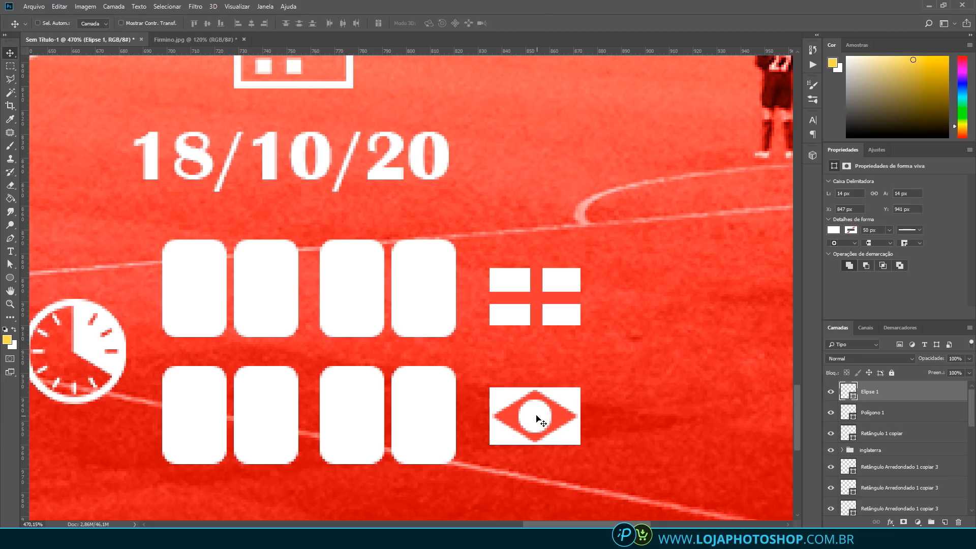
Draw a thin white rectangle about 22 × 1 px on a new layer, beside and above the diamond flag
{"action": "left_click", "coordinate": [14, 278]}
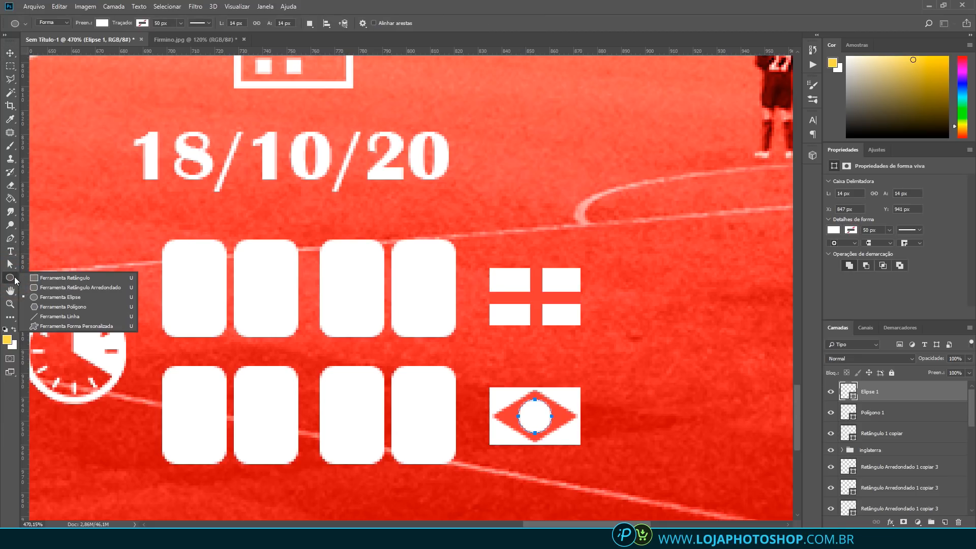
{"action": "left_click", "coordinate": [38, 279]}
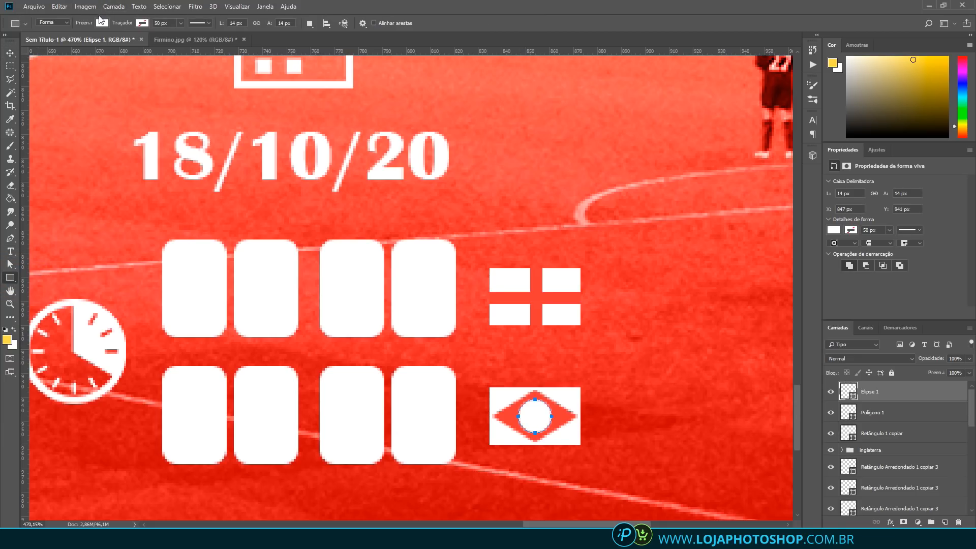
{"action": "left_click", "coordinate": [945, 522]}
{"action": "left_click_drag", "start_coordinate": [600, 363], "coordinate": [652, 365]}
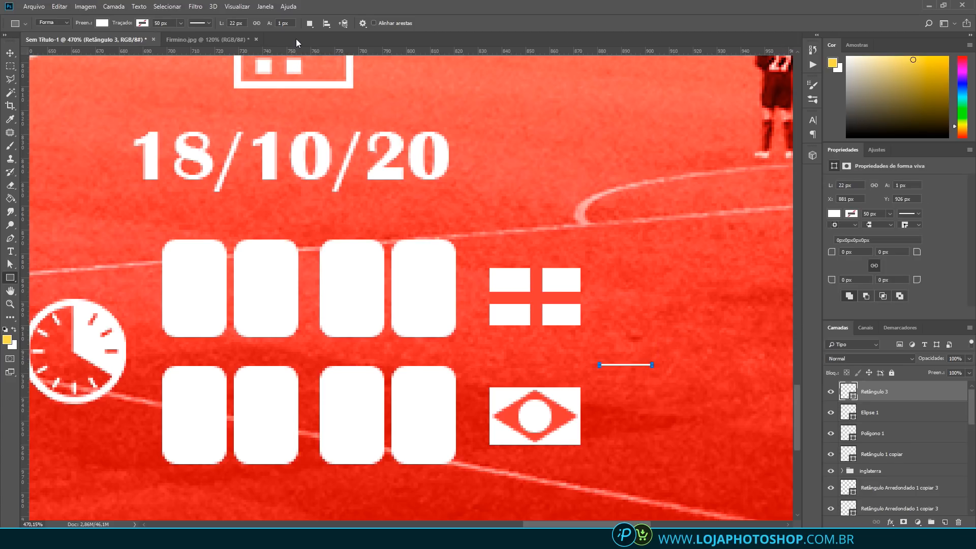
Warp the thin rectangle with the Arc style, flatten its curve slightly, and accept converting it to a regular path
{"action": "key", "text": "ctrl+t"}
{"action": "left_click", "coordinate": [356, 25]}
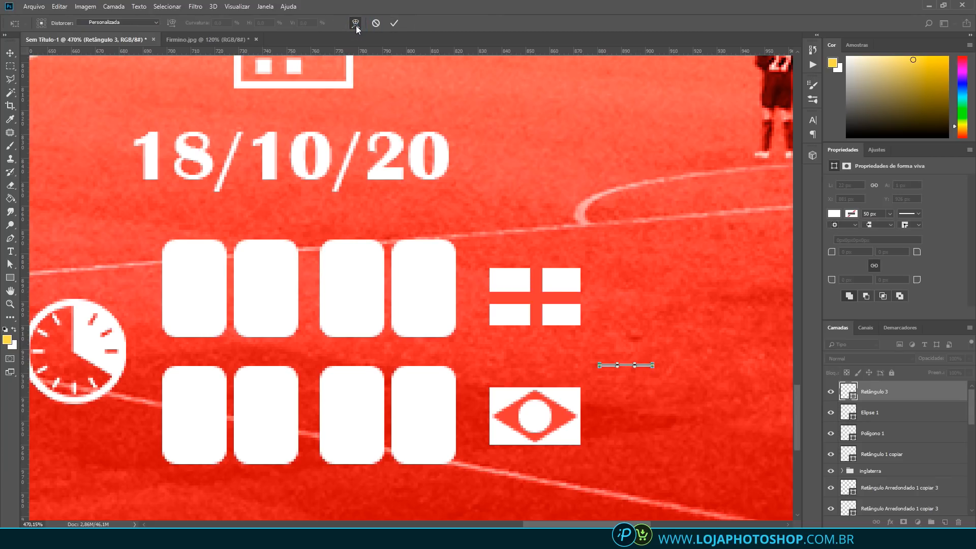
{"action": "left_click", "coordinate": [126, 20]}
{"action": "left_click", "coordinate": [127, 59]}
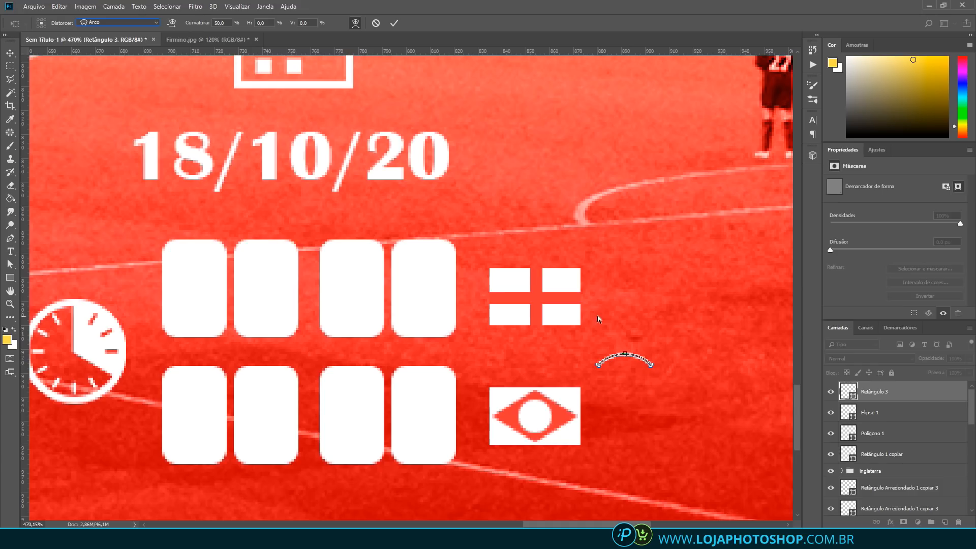
{"action": "left_click_drag", "start_coordinate": [625, 354], "coordinate": [626, 358]}
{"action": "left_click", "coordinate": [394, 23]}
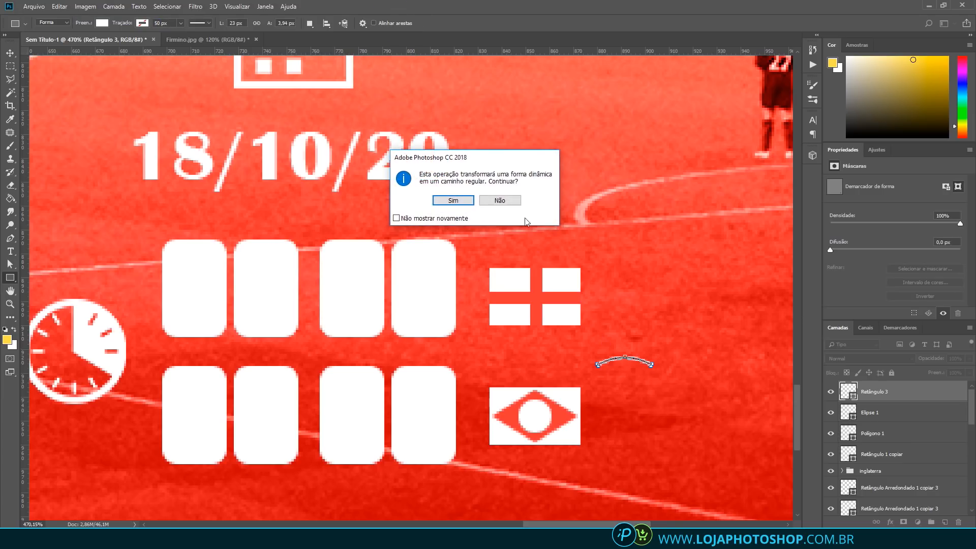
{"action": "left_click", "coordinate": [467, 199]}
Rotate the arc about -8.6°, lay it across the flag's white circle, and fill it with the recently used red
{"action": "key", "text": "ctrl+t"}
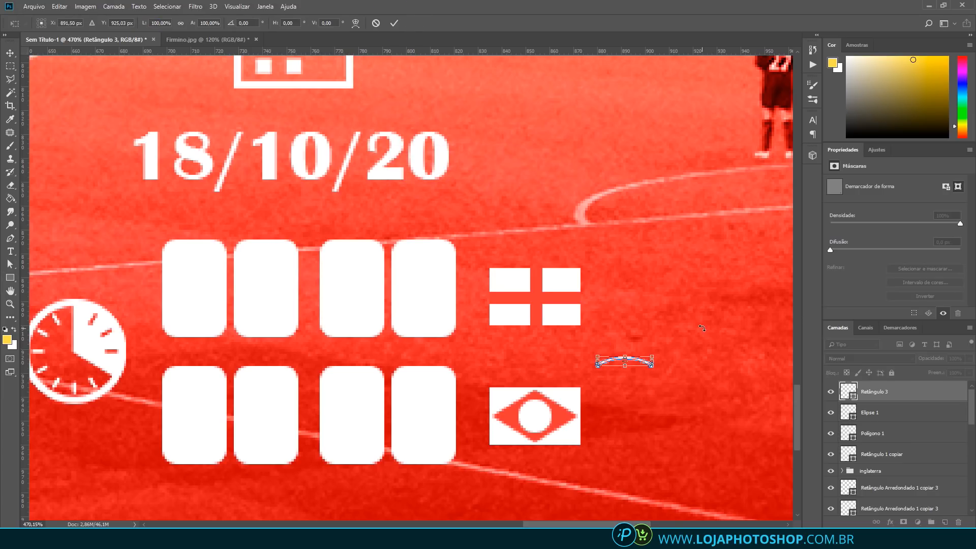
{"action": "left_click_drag", "start_coordinate": [667, 348], "coordinate": [557, 415]}
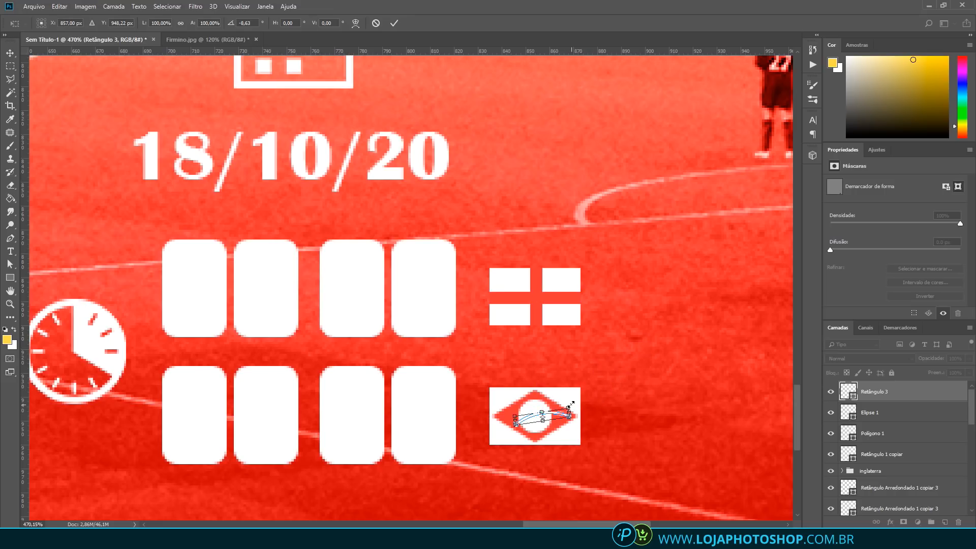
{"action": "scroll", "coordinate": [558, 427], "scroll_direction": "up", "scroll_amount": 8}
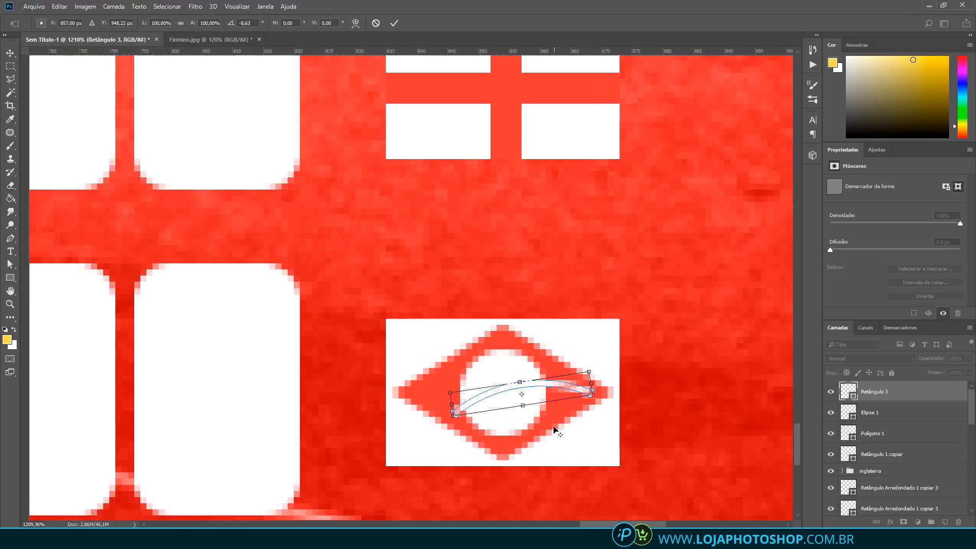
{"action": "left_click_drag", "start_coordinate": [556, 387], "coordinate": [548, 385]}
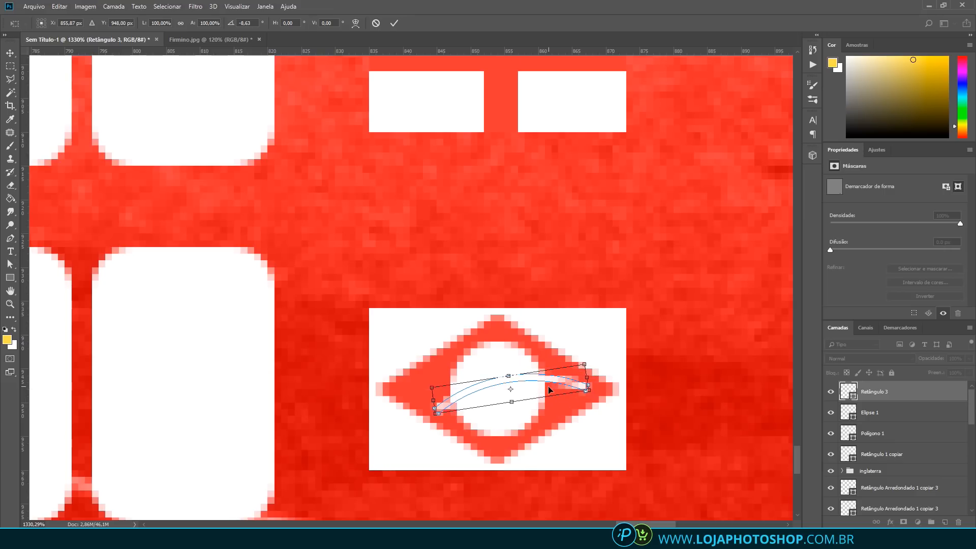
{"action": "key", "text": "Return"}
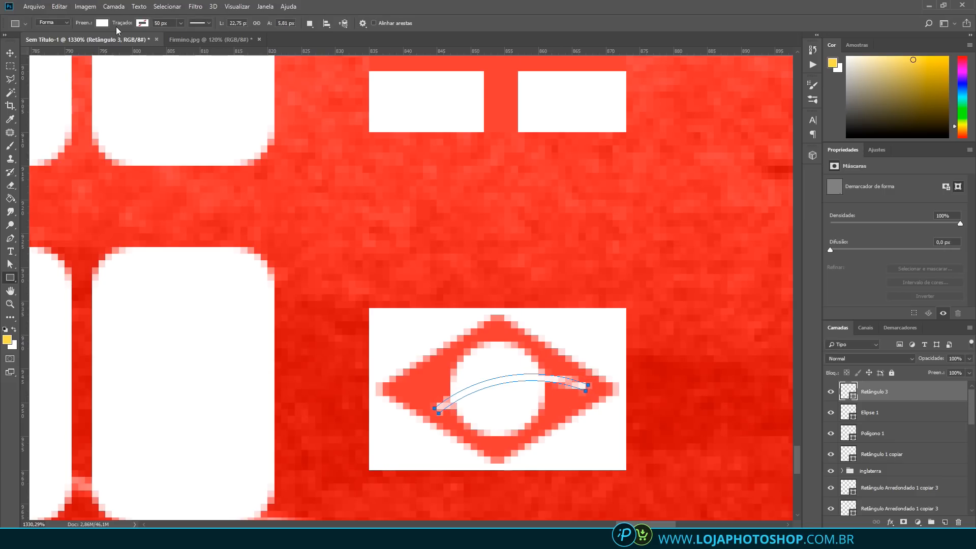
{"action": "left_click", "coordinate": [102, 23]}
{"action": "left_click", "coordinate": [78, 76]}
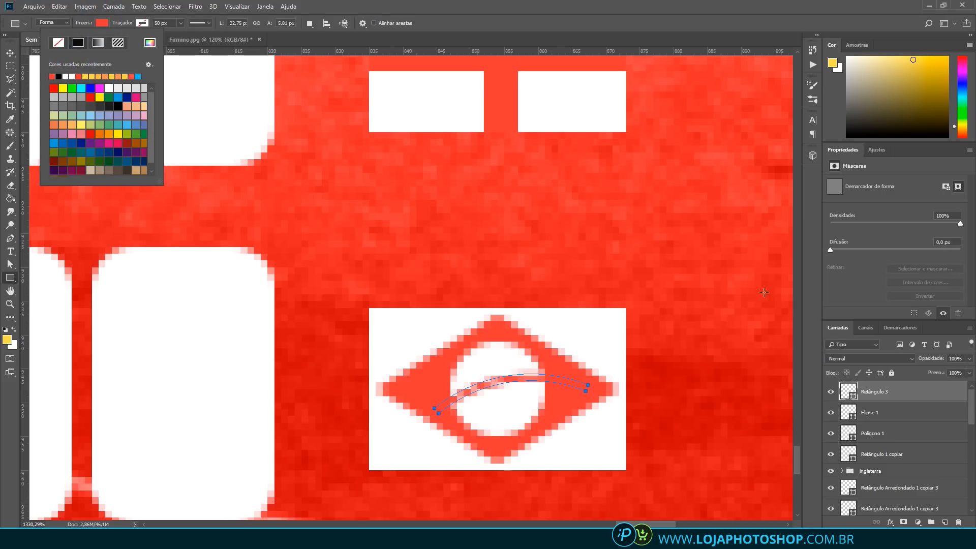
Group the arc, circle, diamond and white rectangle layers of the lower flag and name the group brasil
{"action": "left_click", "coordinate": [899, 408]}
{"action": "left_click", "coordinate": [908, 412]}
{"action": "scroll", "coordinate": [535, 384], "scroll_direction": "down", "scroll_amount": 13}
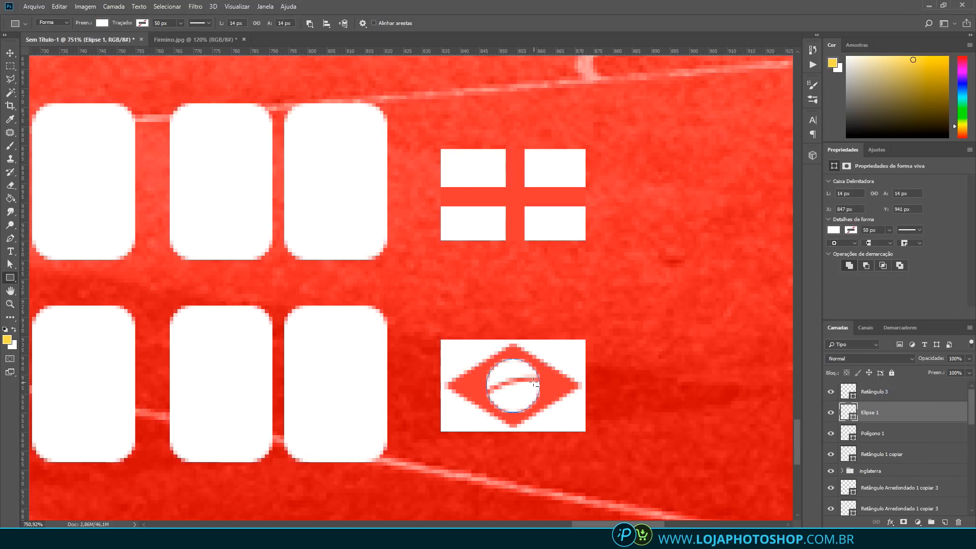
{"action": "left_click", "coordinate": [891, 455]}
{"action": "scroll", "coordinate": [632, 411], "scroll_direction": "down", "scroll_amount": 4}
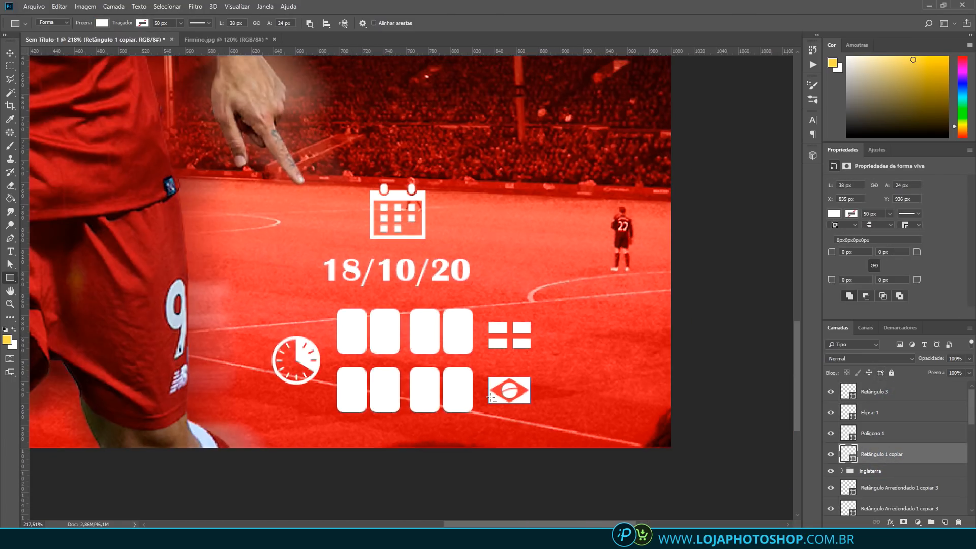
{"action": "left_click", "coordinate": [889, 425], "text": "shift"}
{"action": "left_click", "coordinate": [888, 413], "text": "shift"}
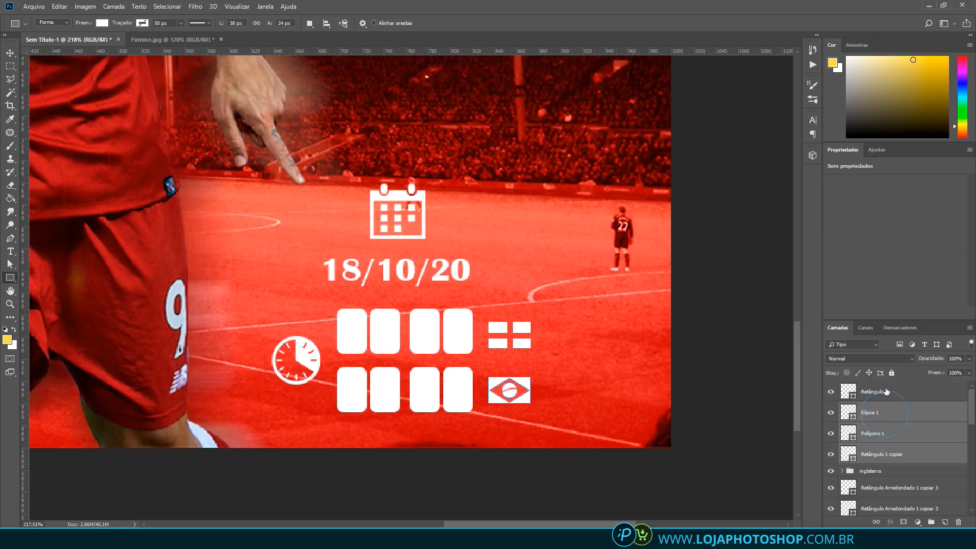
{"action": "left_click", "coordinate": [889, 392], "text": "shift"}
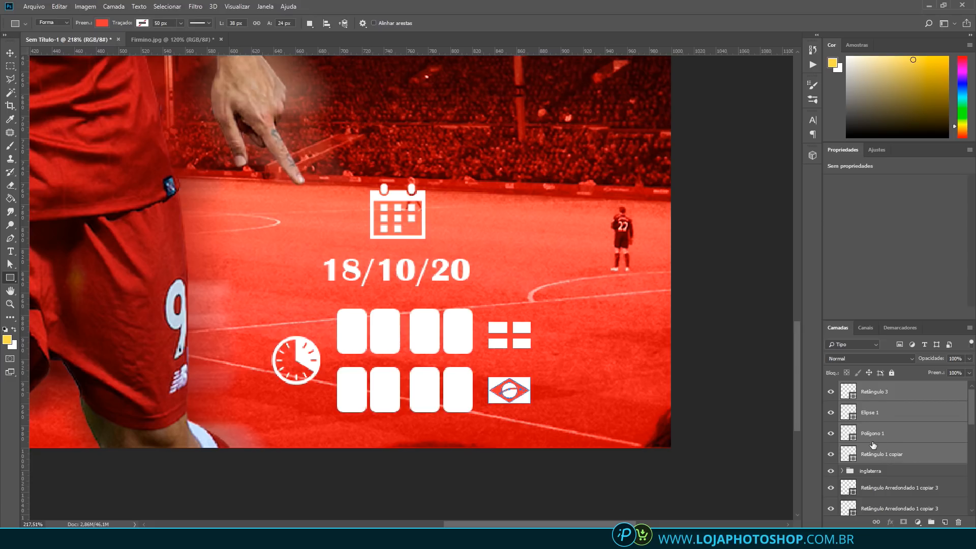
{"action": "key", "text": "ctrl+g"}
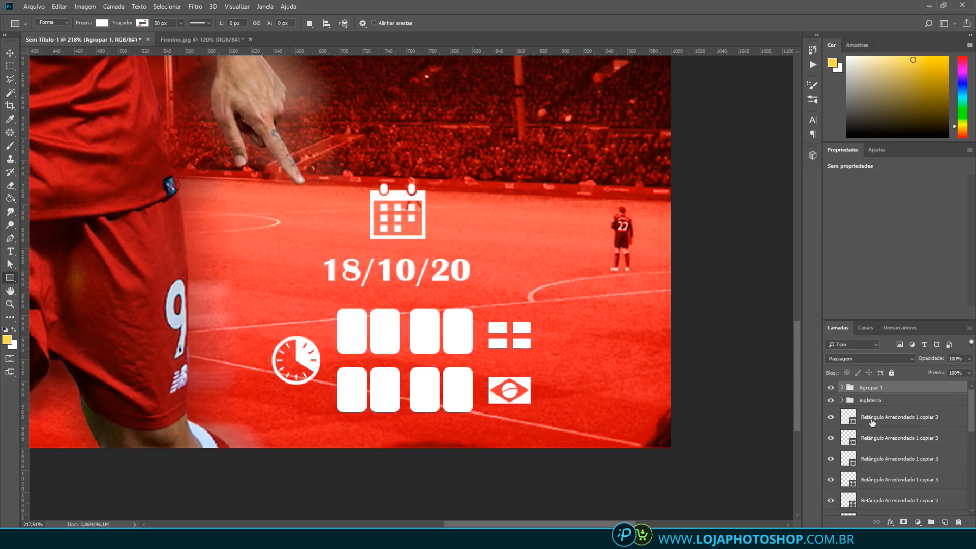
{"action": "double_click", "coordinate": [869, 388]}
{"action": "type", "text": "brasil"}
{"action": "key", "text": "Return"}
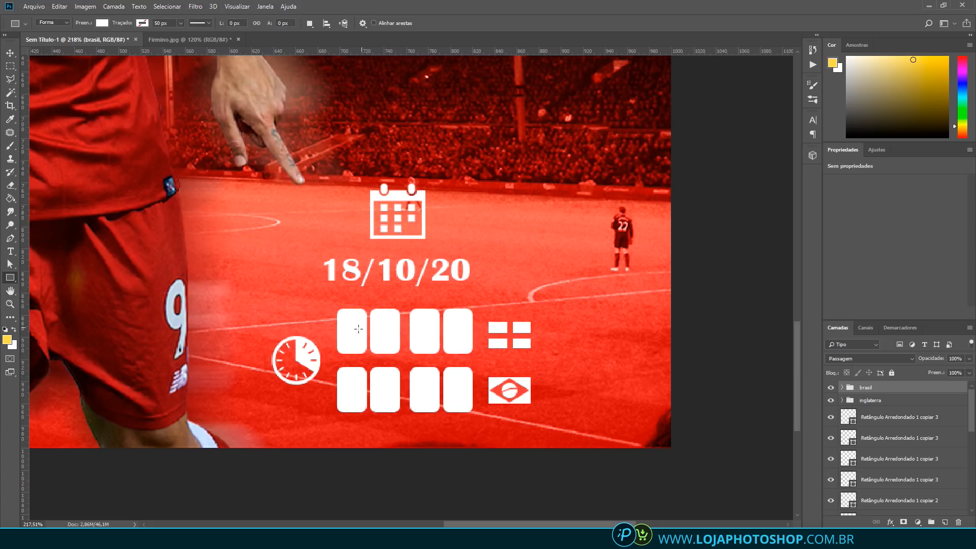
Add the digit 1 on a new layer, colour it the background red, and centre it in the upper row's first box
{"action": "key", "text": "t"}
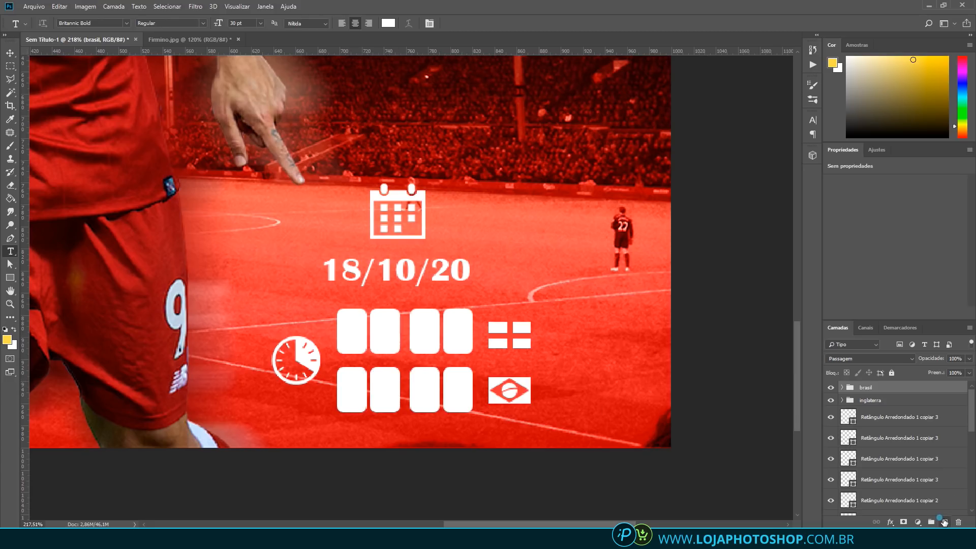
{"action": "left_click", "coordinate": [944, 522]}
{"action": "left_click", "coordinate": [346, 329]}
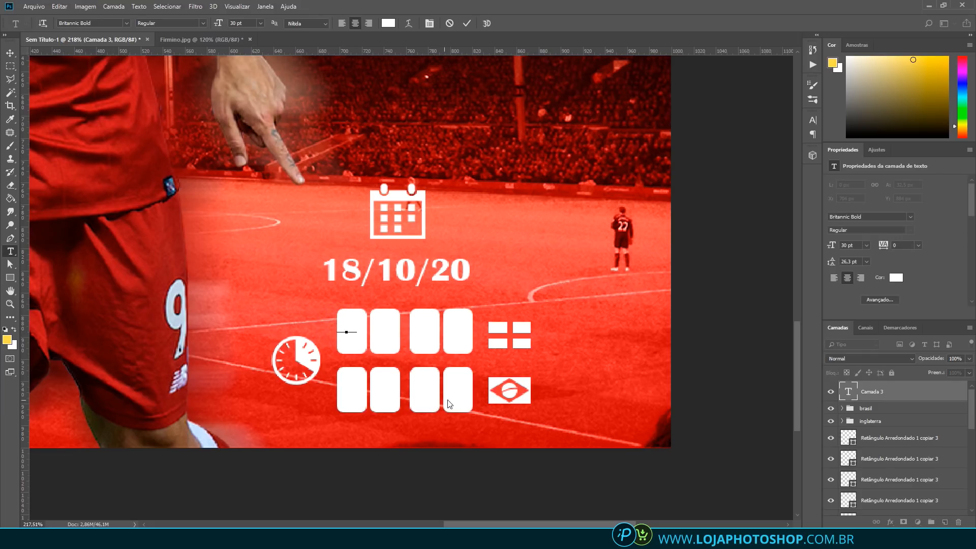
{"action": "type", "text": "1"}
{"action": "left_click", "coordinate": [387, 23]}
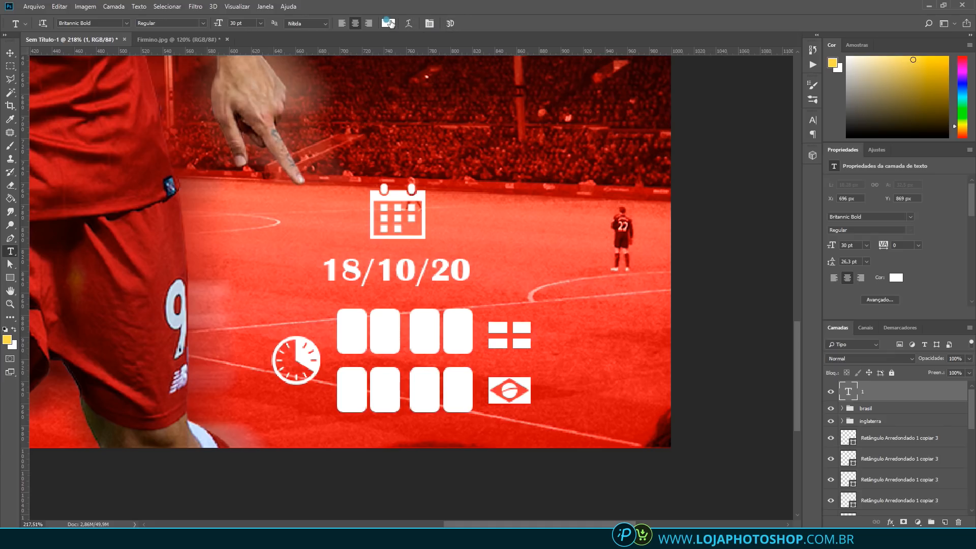
{"action": "left_click", "coordinate": [371, 302]}
{"action": "left_click", "coordinate": [910, 199]}
{"action": "key", "text": "v"}
{"action": "left_click_drag", "start_coordinate": [347, 328], "coordinate": [351, 339]}
{"action": "key", "text": "Right"}
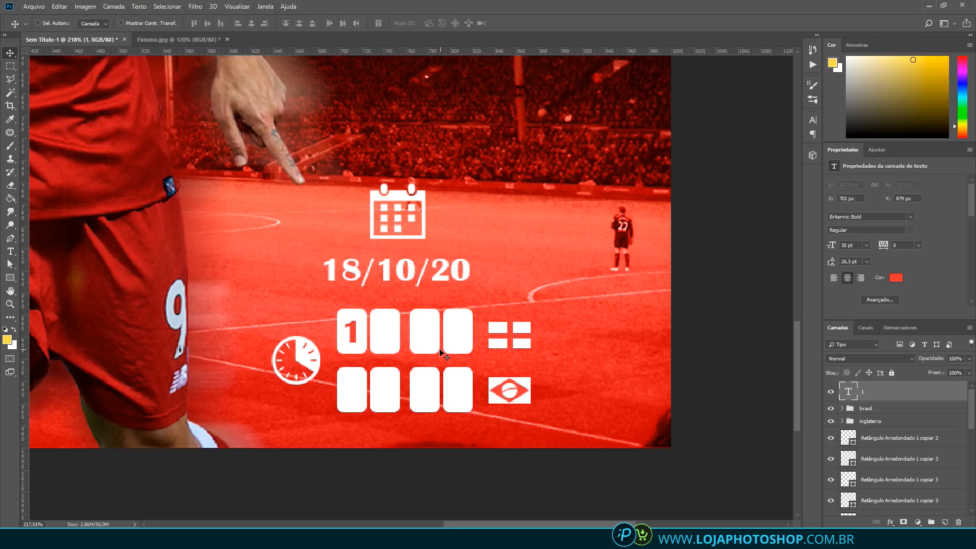
Duplicate the digit into the upper row's second box and change the copy to 2
{"action": "key", "text": "ctrl+j"}
{"action": "left_click_drag", "start_coordinate": [361, 330], "coordinate": [392, 328]}
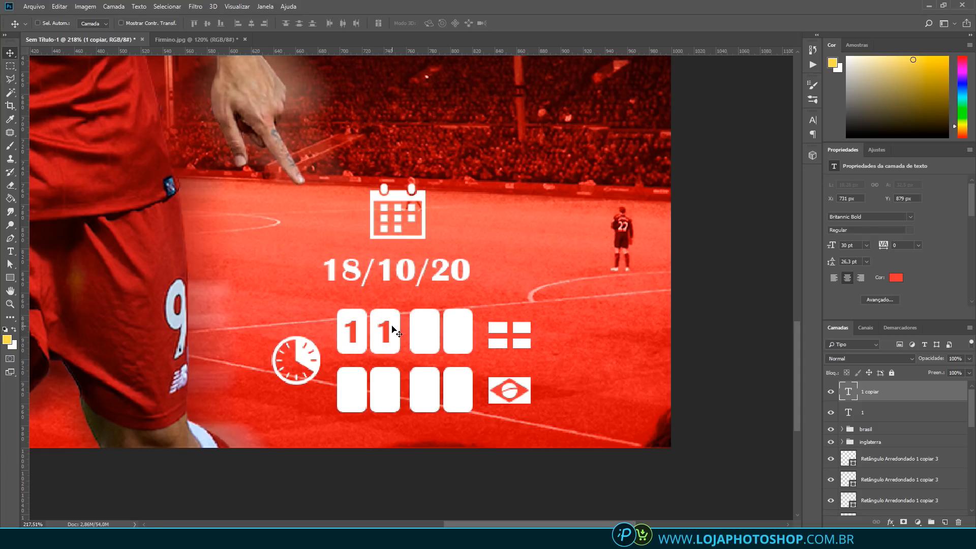
{"action": "key", "text": "t"}
{"action": "double_click", "coordinate": [386, 327]}
{"action": "type", "text": "2"}
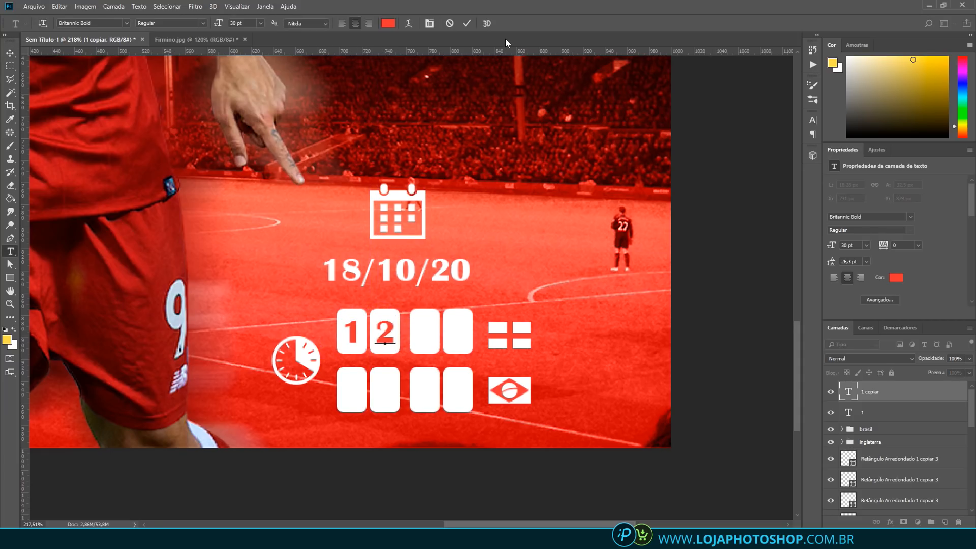
{"action": "left_click", "coordinate": [468, 23]}
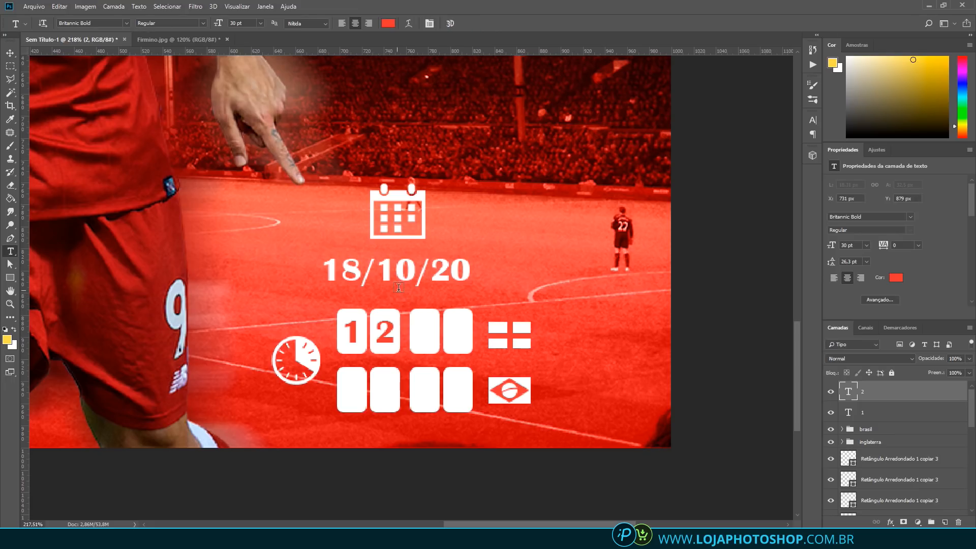
Duplicate the 2 into the upper row's third box and change the copy to 0
{"action": "key", "text": "ctrl+j"}
{"action": "key", "text": "v"}
{"action": "left_click_drag", "start_coordinate": [382, 336], "coordinate": [423, 336]}
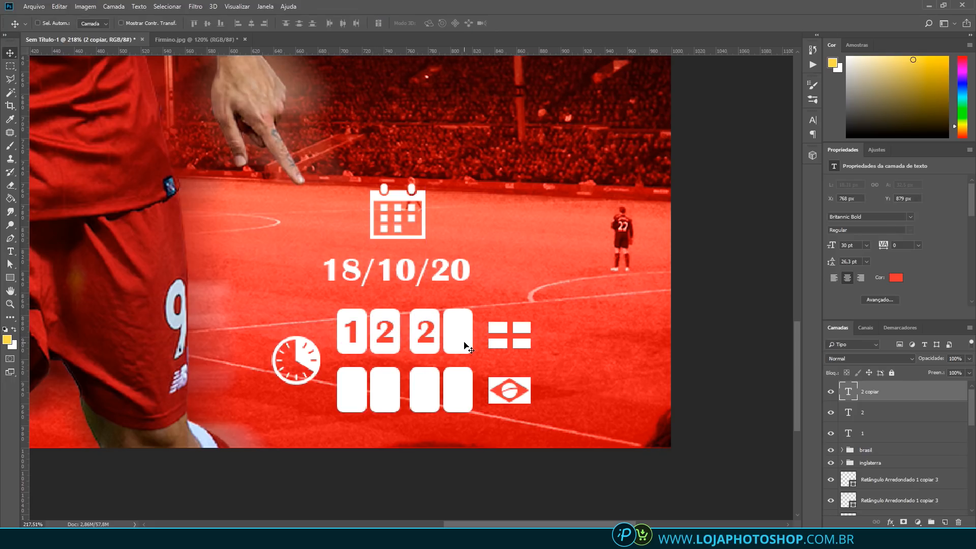
{"action": "key", "text": "t"}
{"action": "double_click", "coordinate": [420, 331]}
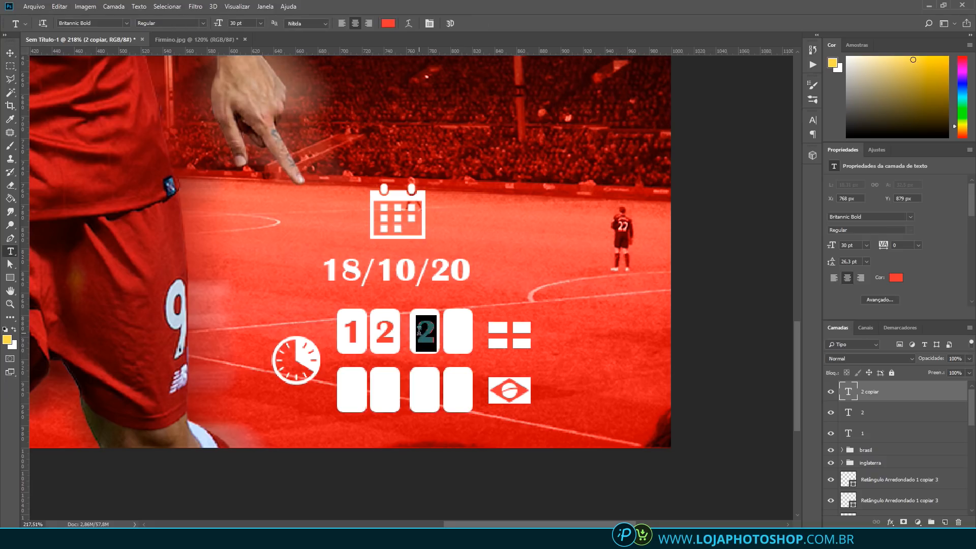
{"action": "type", "text": "0"}
{"action": "left_click", "coordinate": [466, 24]}
Copy the 0 into the upper row's fourth box at X 797 px
{"action": "left_click", "coordinate": [9, 53]}
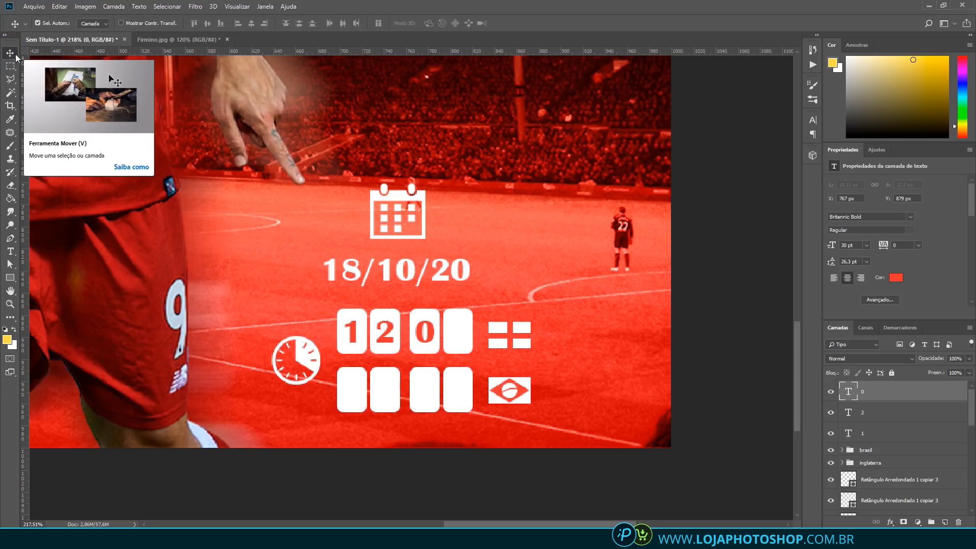
{"action": "key", "text": "alt+Left"}
{"action": "left_click_drag", "start_coordinate": [426, 335], "coordinate": [459, 335]}
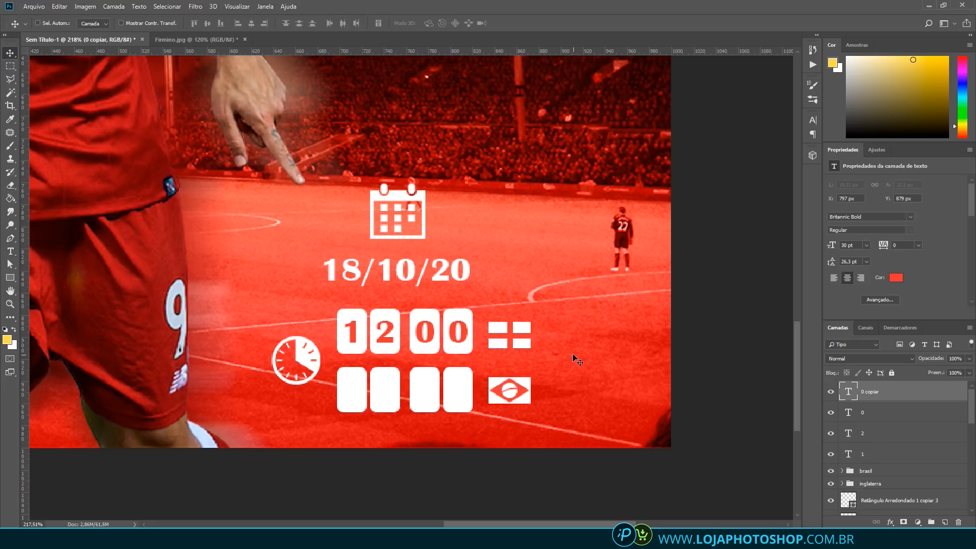
Copy all four digits of the upper row together into the lower row's boxes at Y 931 px
{"action": "left_click", "coordinate": [876, 412], "text": "ctrl"}
{"action": "left_click", "coordinate": [884, 432], "text": "ctrl"}
{"action": "left_click", "coordinate": [888, 453], "text": "ctrl"}
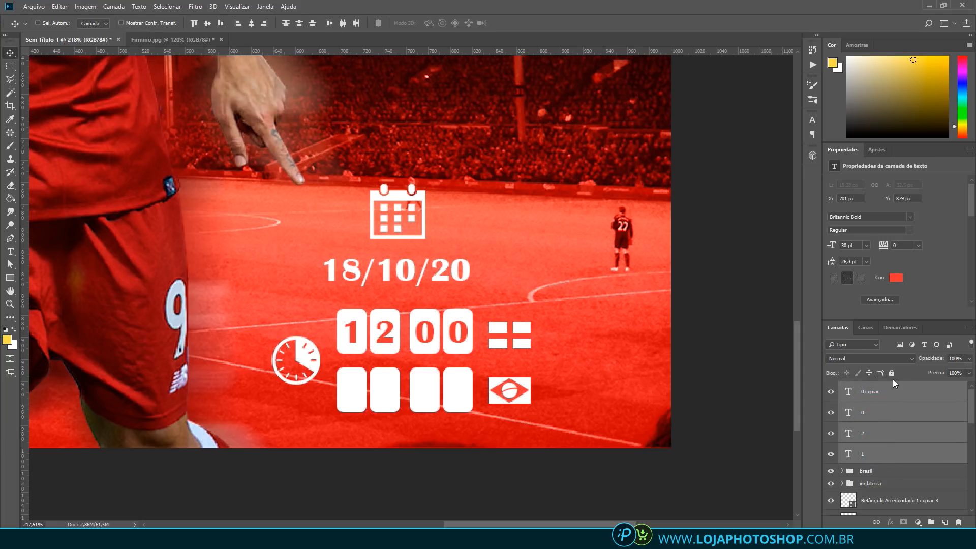
{"action": "left_click_drag", "start_coordinate": [447, 331], "coordinate": [449, 392]}
{"action": "key", "text": "Up"}
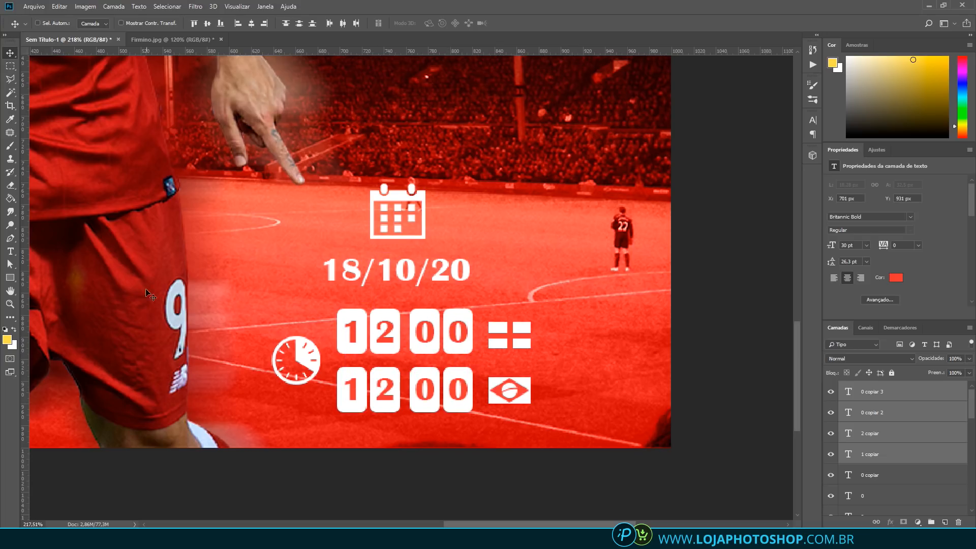
Change the second digit of the lower row to 6
{"action": "left_click", "coordinate": [10, 252]}
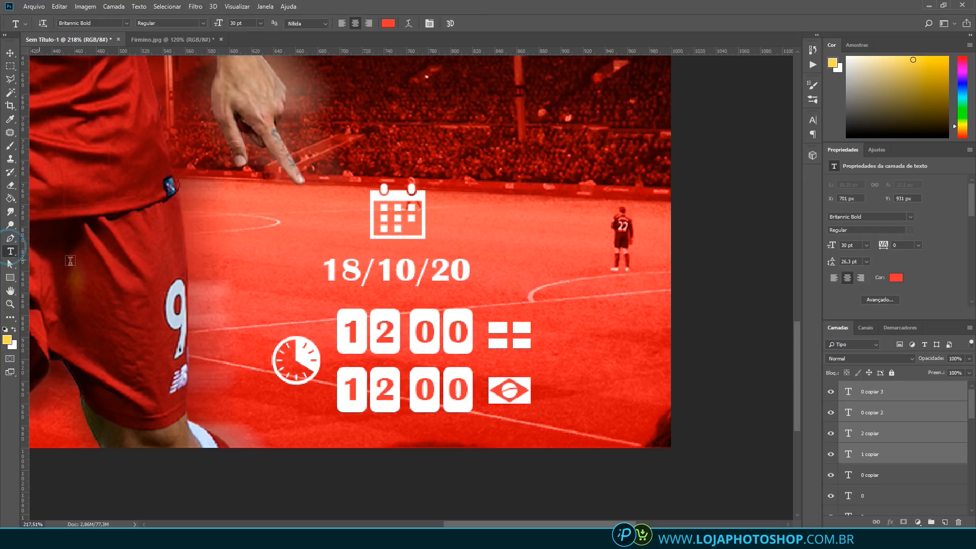
{"action": "double_click", "coordinate": [385, 387]}
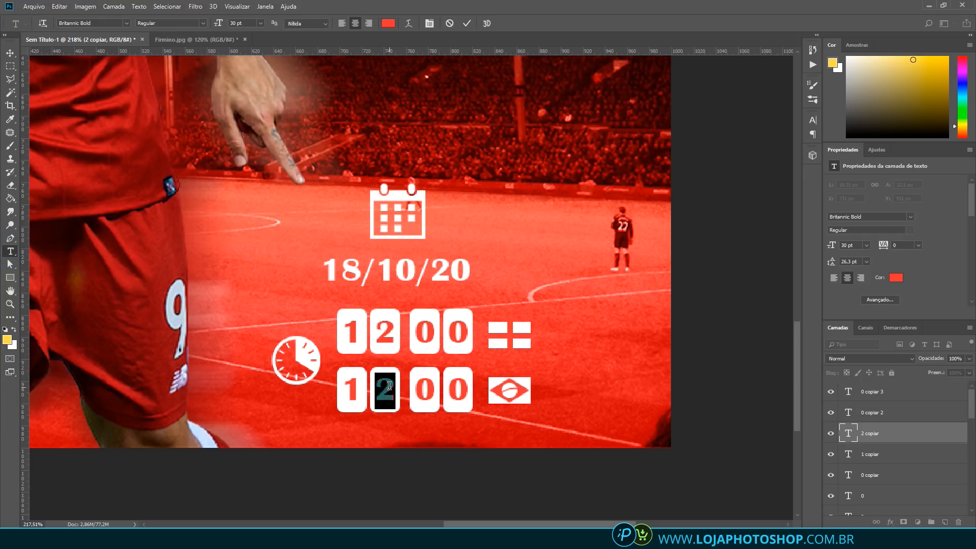
{"action": "type", "text": "6"}
{"action": "left_click", "coordinate": [466, 24]}
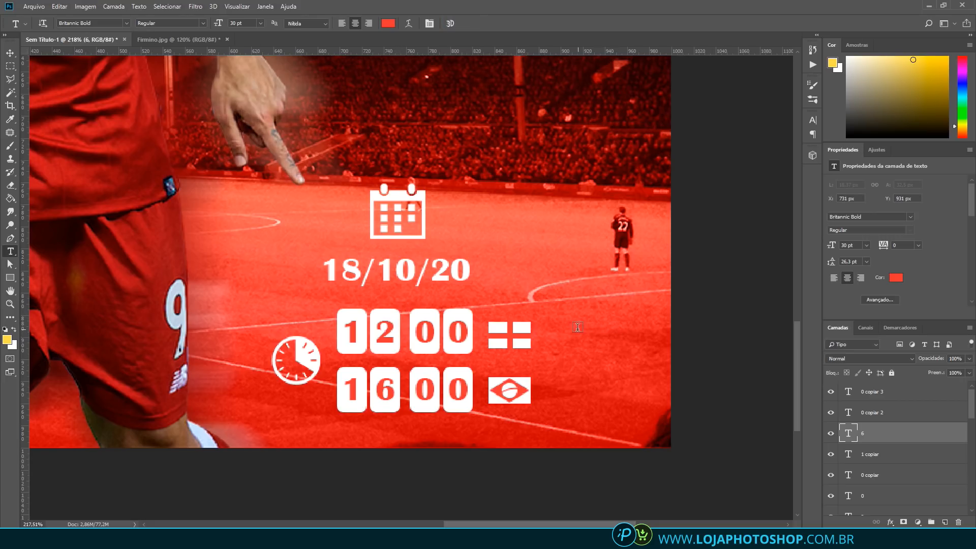
Group all the time digit, rounded box, flag and clock layers together
{"action": "left_click", "coordinate": [876, 393]}
{"action": "scroll", "coordinate": [876, 393], "scroll_direction": "down", "scroll_amount": 3}
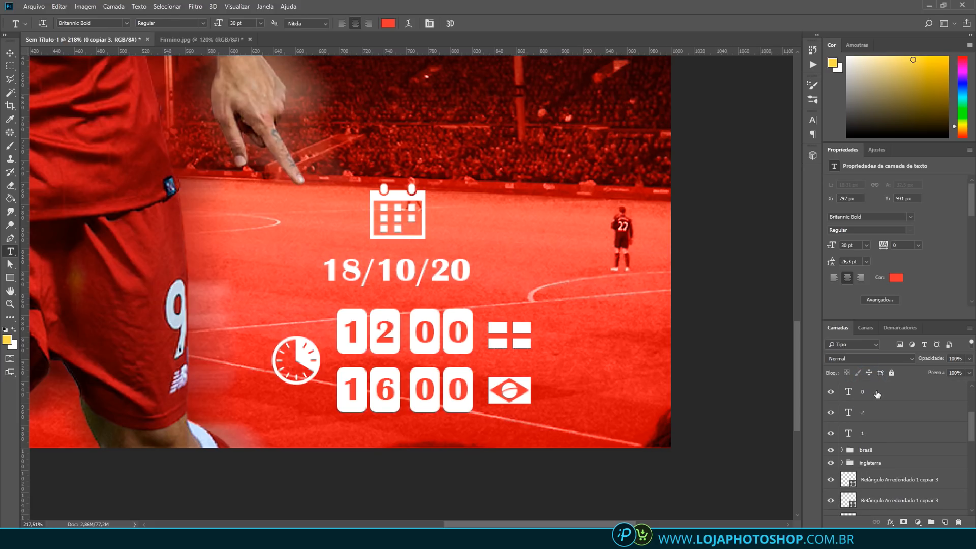
{"action": "scroll", "coordinate": [877, 394], "scroll_direction": "down", "scroll_amount": 3}
{"action": "scroll", "coordinate": [877, 394], "scroll_direction": "down", "scroll_amount": 5}
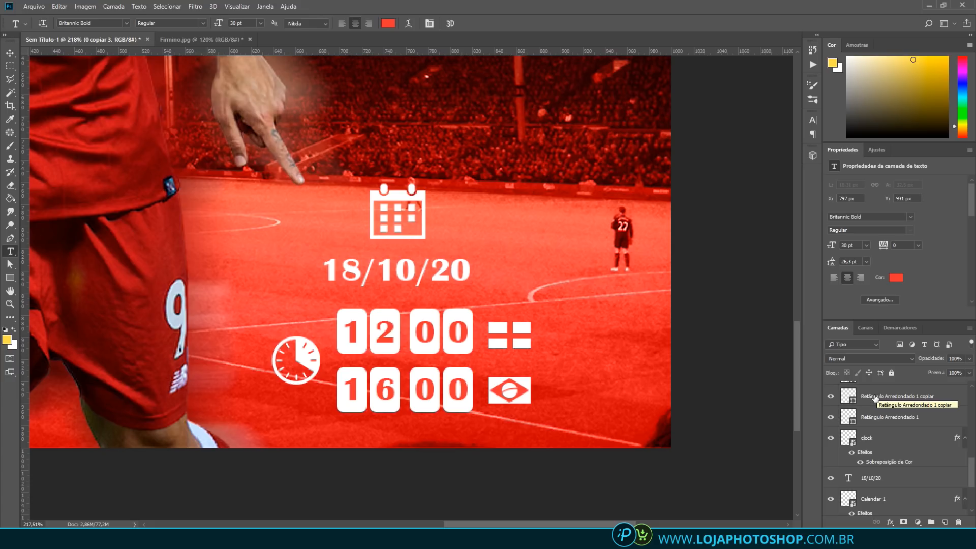
{"action": "scroll", "coordinate": [875, 397], "scroll_direction": "down", "scroll_amount": 1}
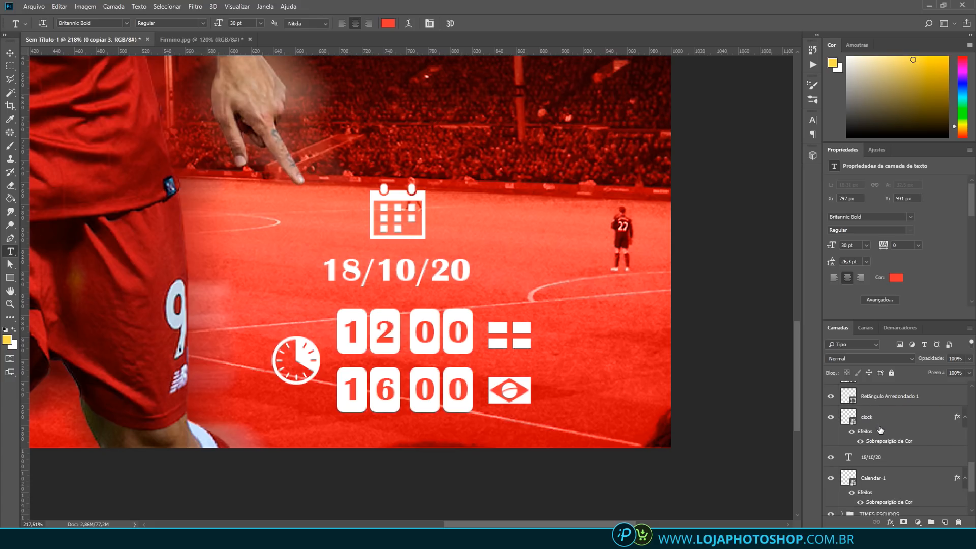
{"action": "scroll", "coordinate": [881, 417], "scroll_direction": "down", "scroll_amount": 1}
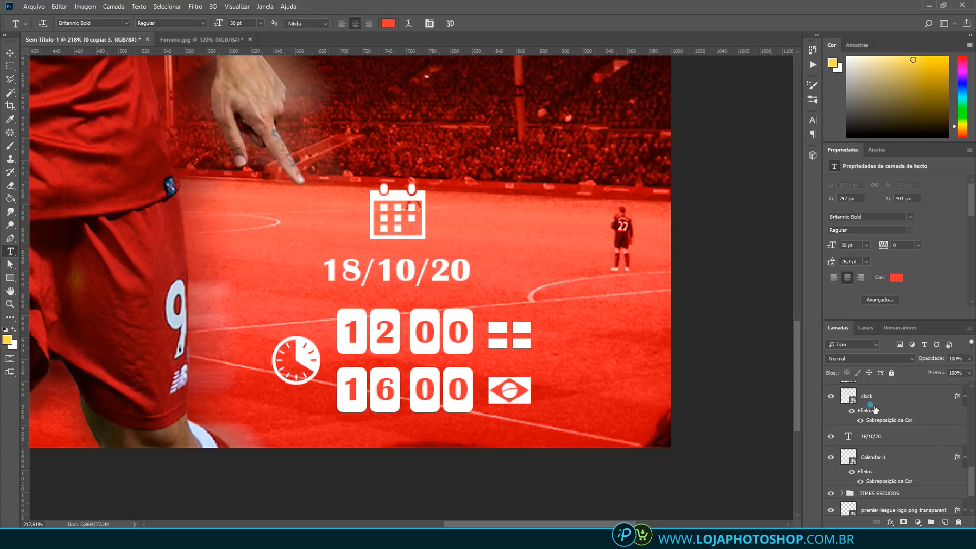
{"action": "left_click", "coordinate": [877, 410]}
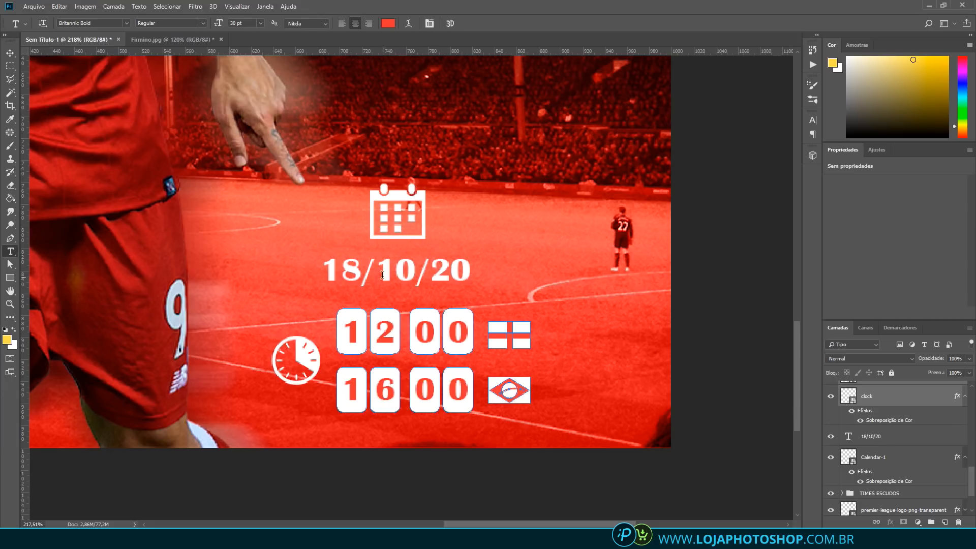
{"action": "scroll", "coordinate": [854, 427], "scroll_direction": "up", "scroll_amount": 10}
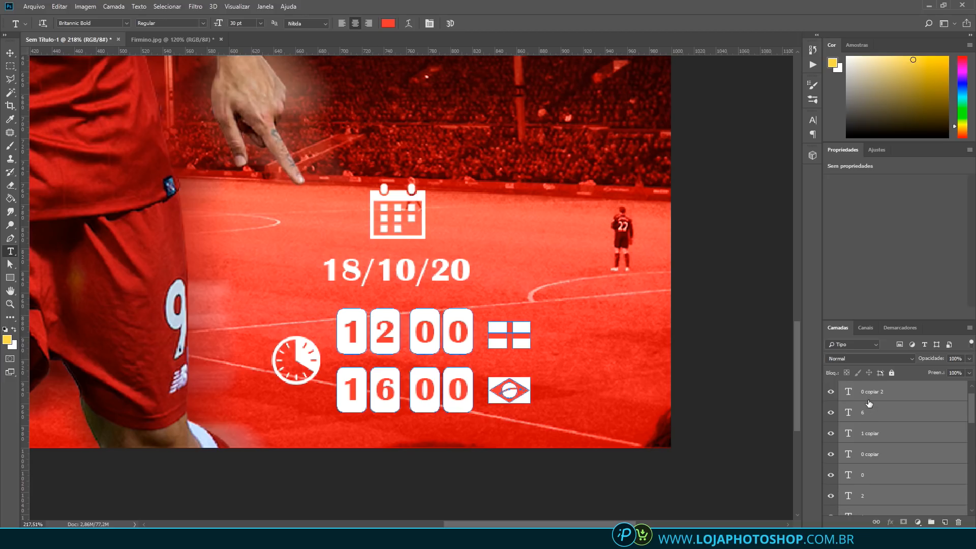
{"action": "scroll", "coordinate": [875, 393], "scroll_direction": "down", "scroll_amount": 8}
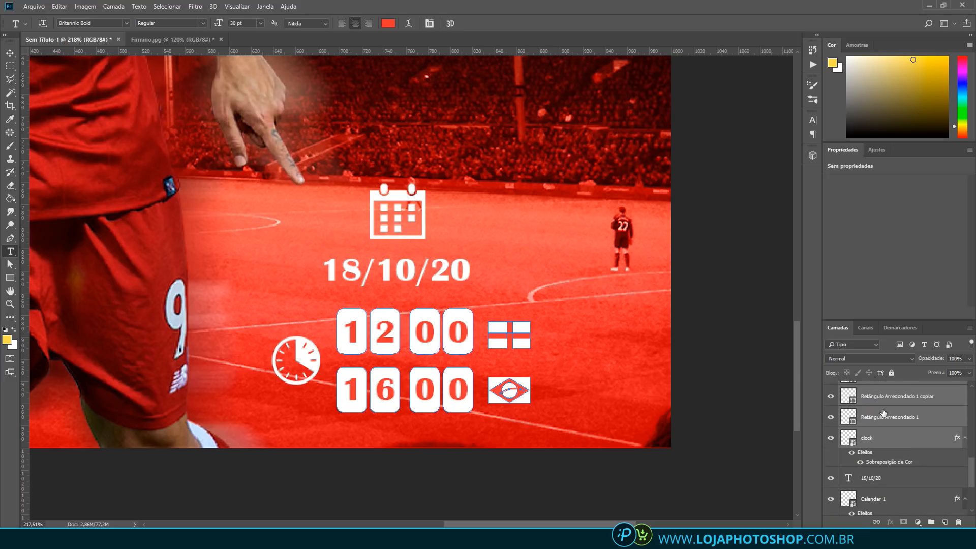
{"action": "key", "text": "ctrl+g"}
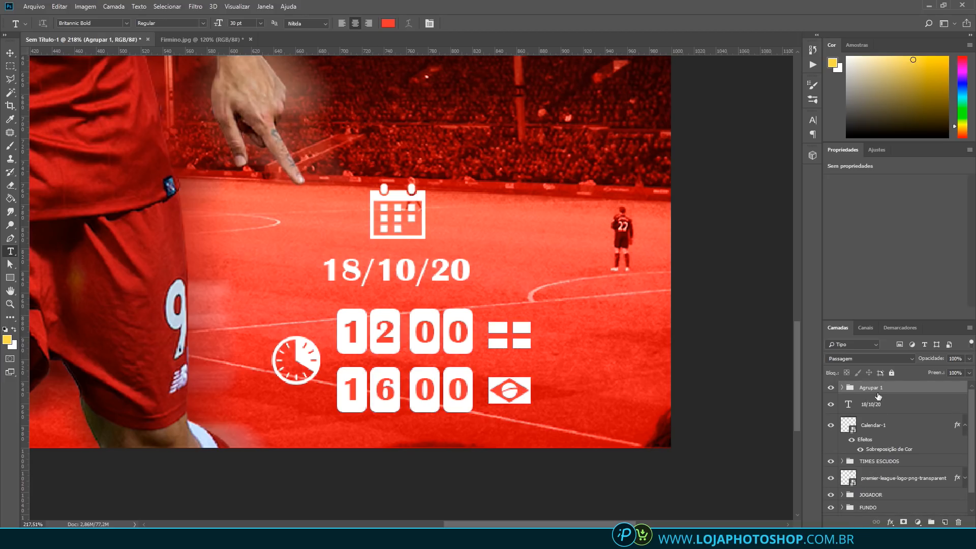
Rename the new group of time layers as HORARIO
{"action": "double_click", "coordinate": [874, 388]}
{"action": "key", "text": "Caps_Lock"}
{"action": "type", "text": "HORARIO"}
{"action": "key", "text": "Return"}
Group the 18/10/20 text with the Calendar-1 layer and name the group DATA
{"action": "left_click", "coordinate": [889, 409]}
{"action": "left_click", "coordinate": [888, 424], "text": "shift"}
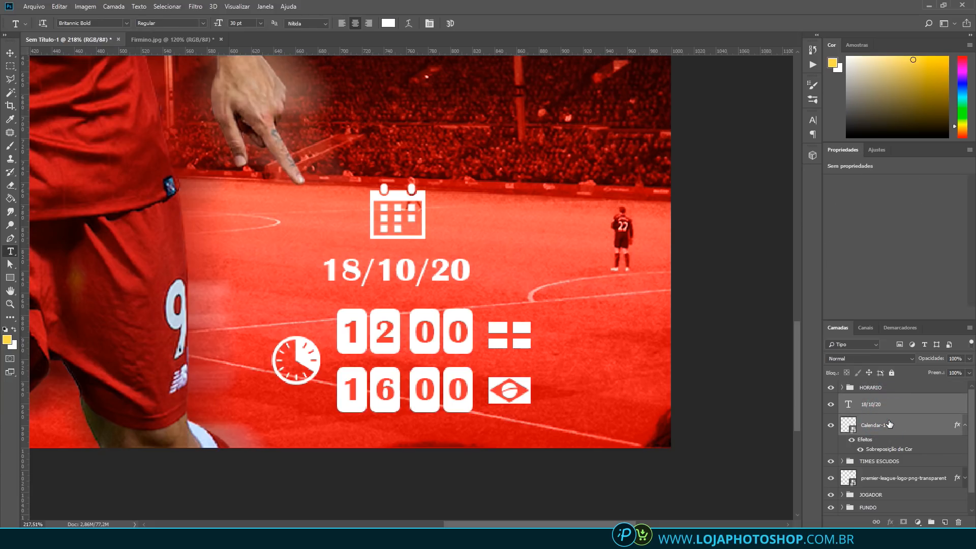
{"action": "key", "text": "ctrl+g"}
{"action": "double_click", "coordinate": [878, 400]}
{"action": "type", "text": "CADE"}
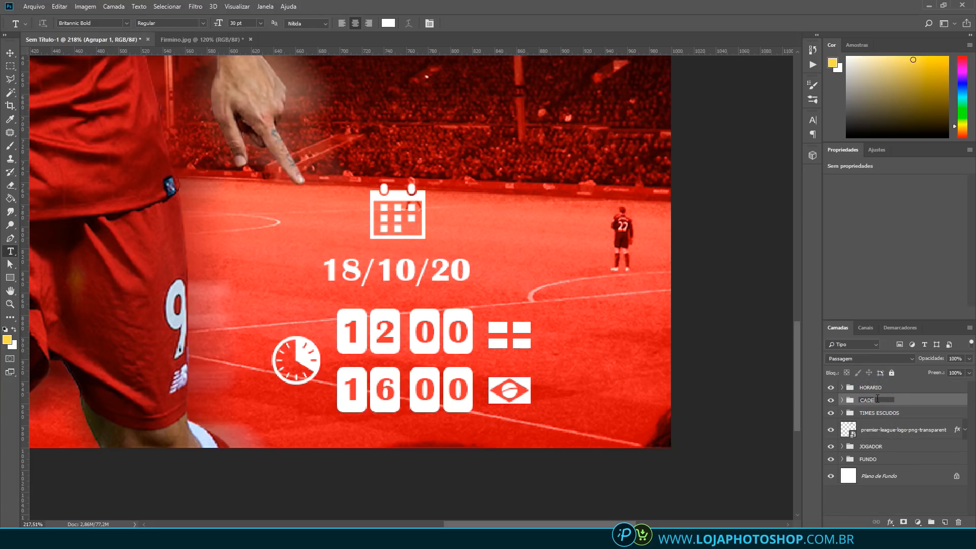
{"action": "type", "text": "TA"}
{"action": "key", "text": "Return"}
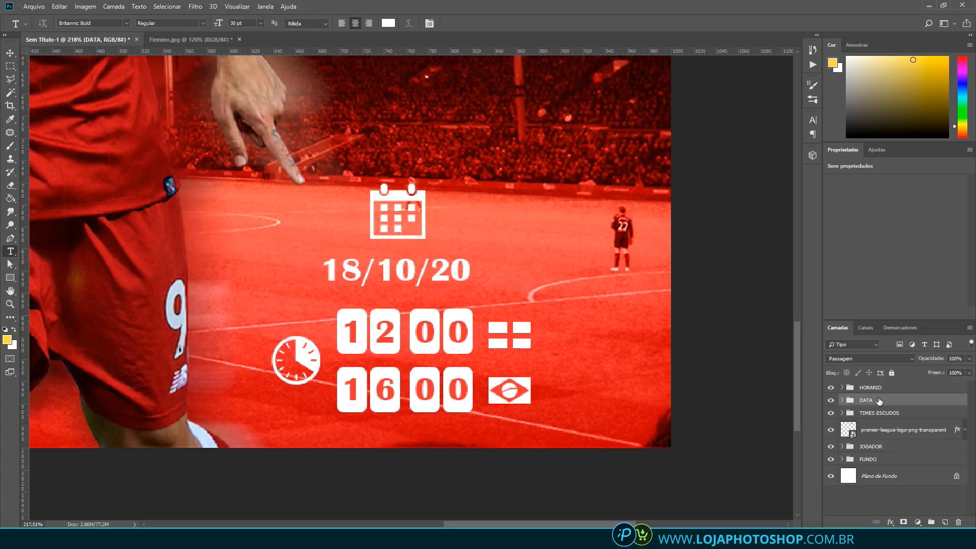
Move the HORARIO group up closer to the date and align it with the DATA group on their horizontal centres
{"action": "left_click", "coordinate": [880, 390]}
{"action": "key", "text": "v"}
{"action": "mouse_move", "coordinate": [452, 335]}
{"action": "left_mouse_down"}
{"action": "mouse_move", "coordinate": [441, 326]}
{"action": "mouse_move", "coordinate": [464, 331]}
{"action": "left_mouse_up"}
{"action": "left_click", "coordinate": [875, 399], "text": "shift"}
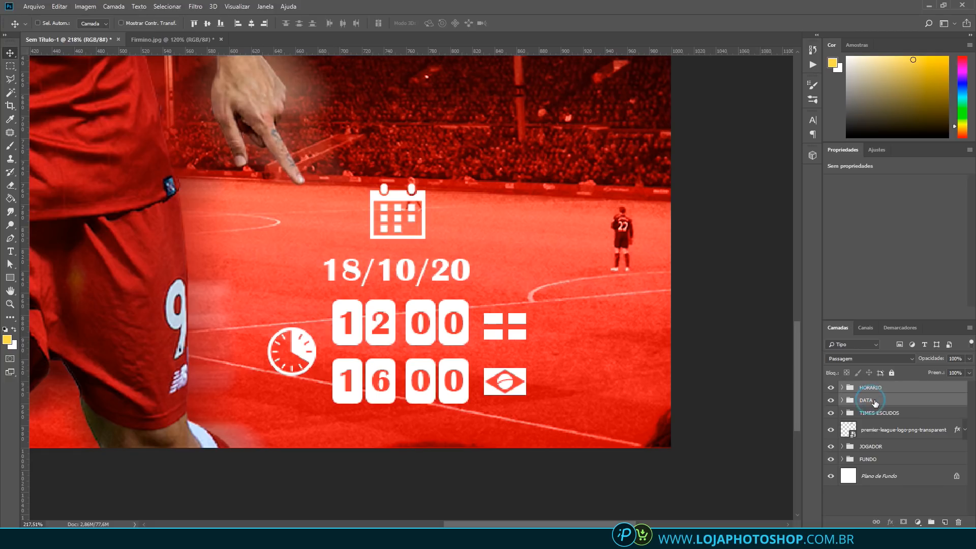
{"action": "left_click", "coordinate": [251, 24]}
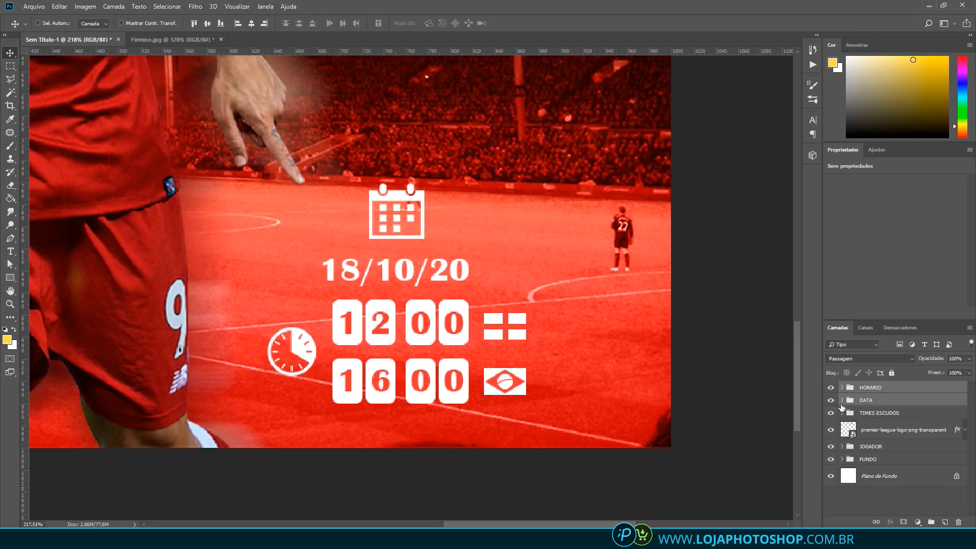
Nudge only the HORARIO group slightly left beneath the date
{"action": "left_click", "coordinate": [863, 388]}
{"action": "key", "text": "Left"}
{"action": "key", "text": "Left"}
{"action": "key", "text": "Left"}
Shift the HORARIO and DATA groups together slightly upward, away from the banner's lower edge
{"action": "scroll", "coordinate": [696, 367], "scroll_direction": "down", "scroll_amount": 6}
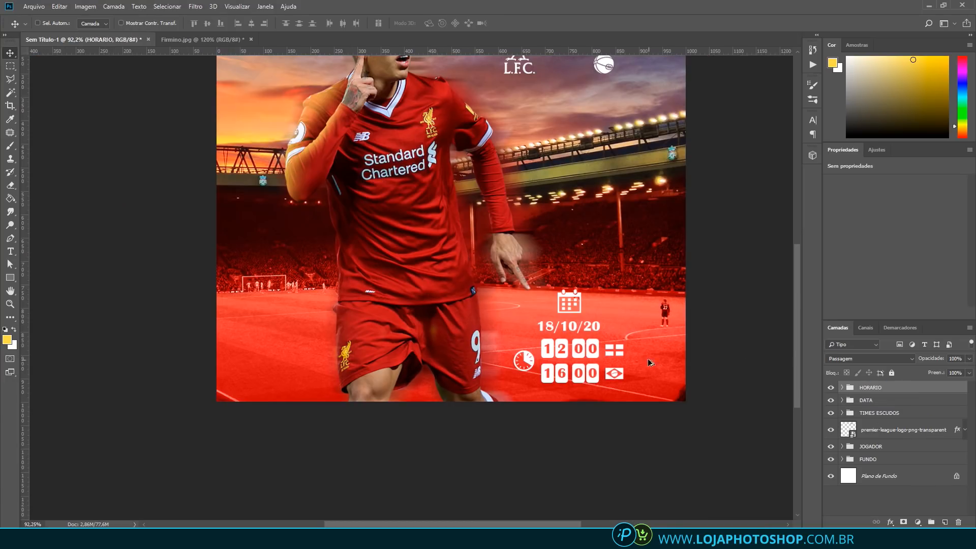
{"action": "left_click", "coordinate": [865, 395], "text": "ctrl"}
{"action": "left_click_drag", "start_coordinate": [590, 332], "coordinate": [591, 321]}
{"action": "scroll", "coordinate": [577, 327], "scroll_direction": "down", "scroll_amount": 3}
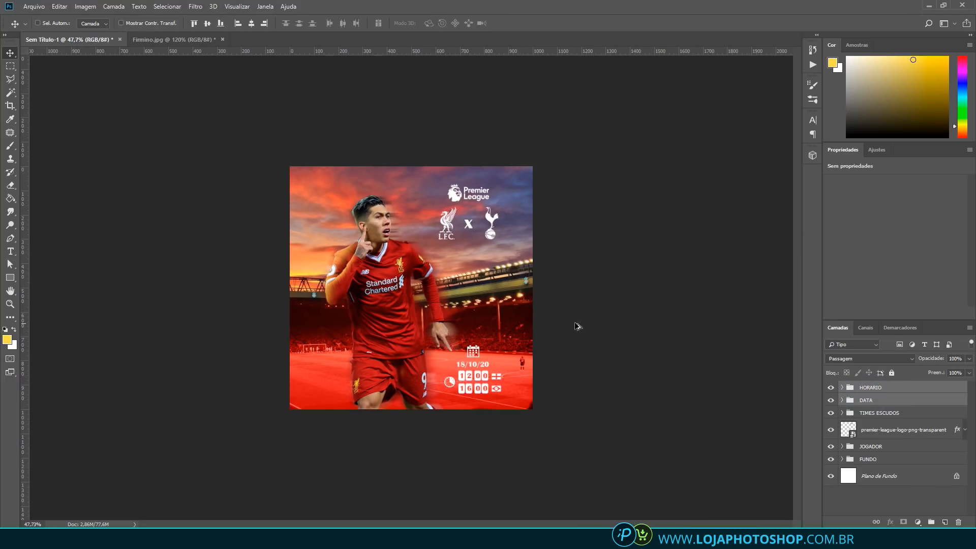
{"action": "scroll", "coordinate": [531, 358], "scroll_direction": "up", "scroll_amount": 2}
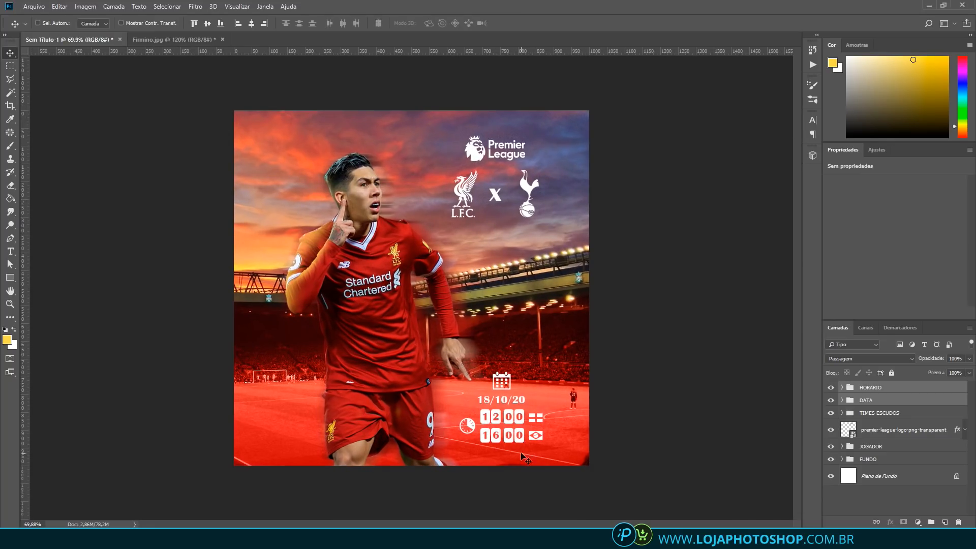
{"action": "key", "text": "Up"}
{"action": "key", "text": "Up"}
{"action": "key", "text": "Up"}
{"action": "key", "text": "Up"}
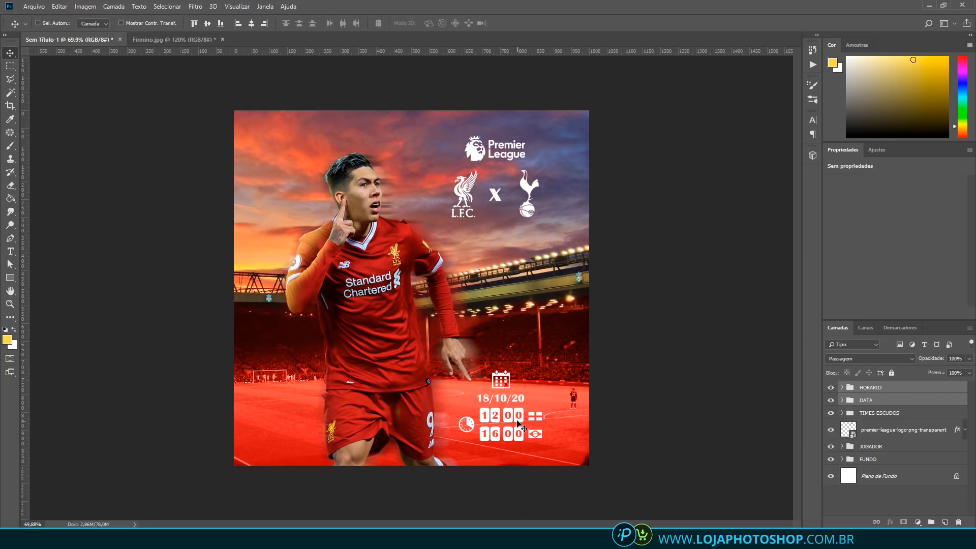
{"action": "key", "text": "Up"}
{"action": "key", "text": "Up"}
{"action": "key", "text": "Up"}
{"action": "key", "text": "Up"}
{"action": "key", "text": "Up"}
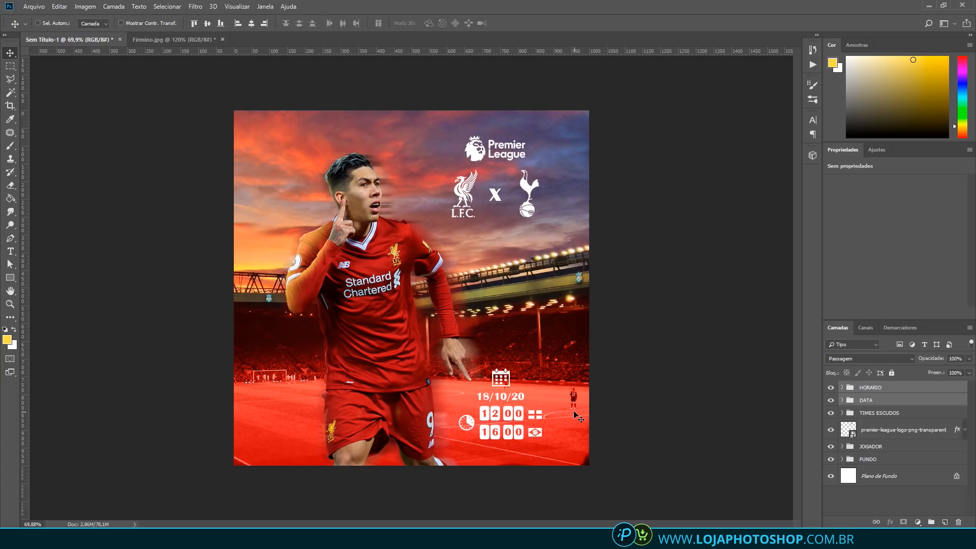
Stamp all visible layers into a new layer above HORARIO and convert it into a smart object
{"action": "left_click", "coordinate": [890, 389]}
{"action": "key", "text": "ctrl+shift+alt+e"}
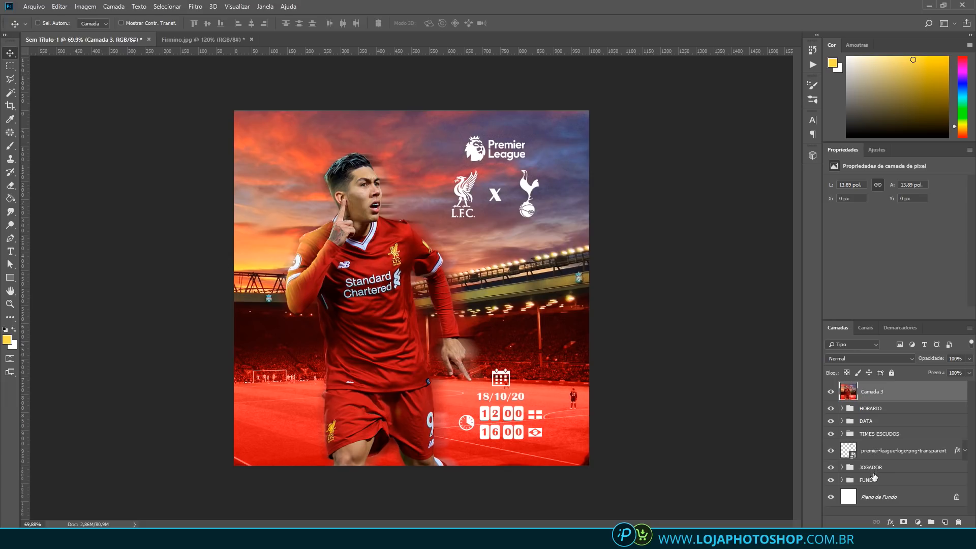
{"action": "right_click", "coordinate": [915, 390]}
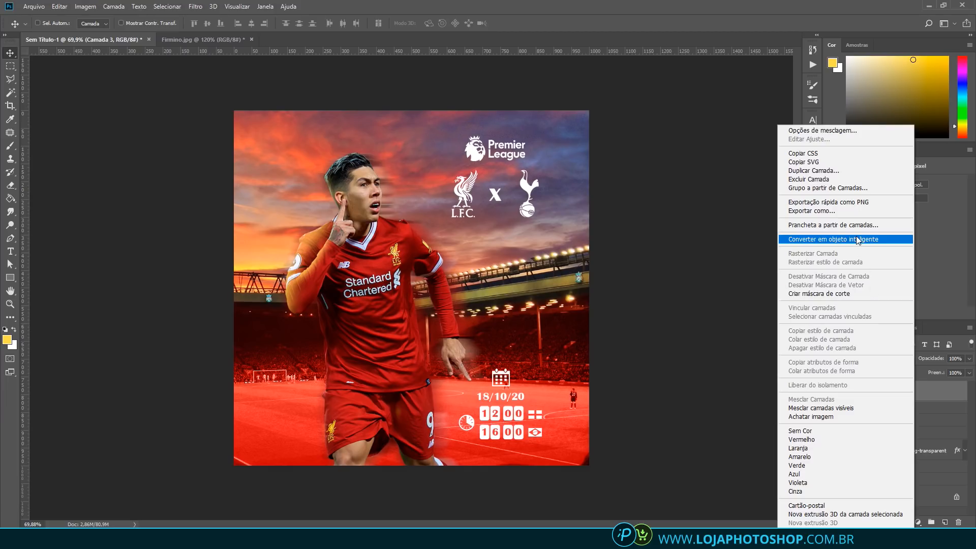
{"action": "left_click", "coordinate": [858, 239]}
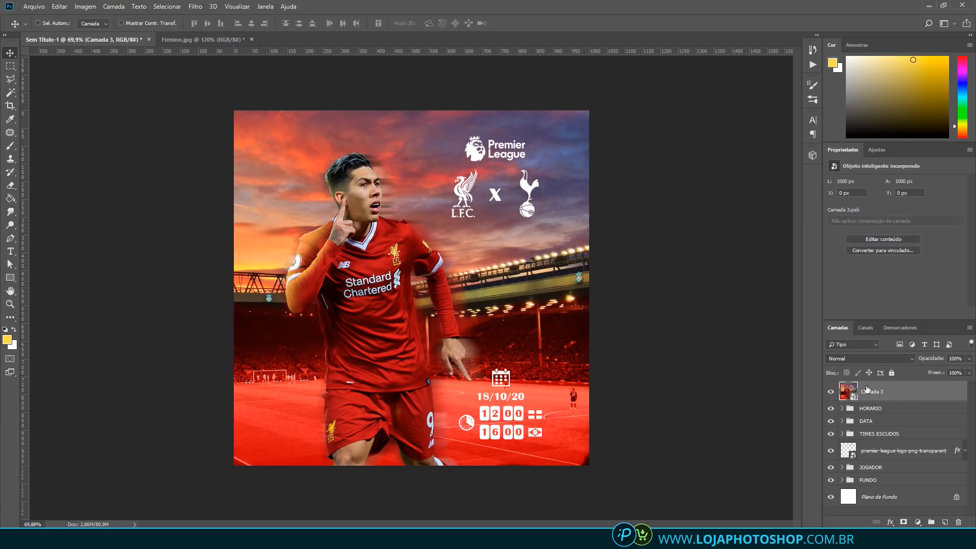
Open the Camera Raw filter on the stamped smart object and set the post-crop vignette intensity to -35
{"action": "left_click", "coordinate": [196, 7]}
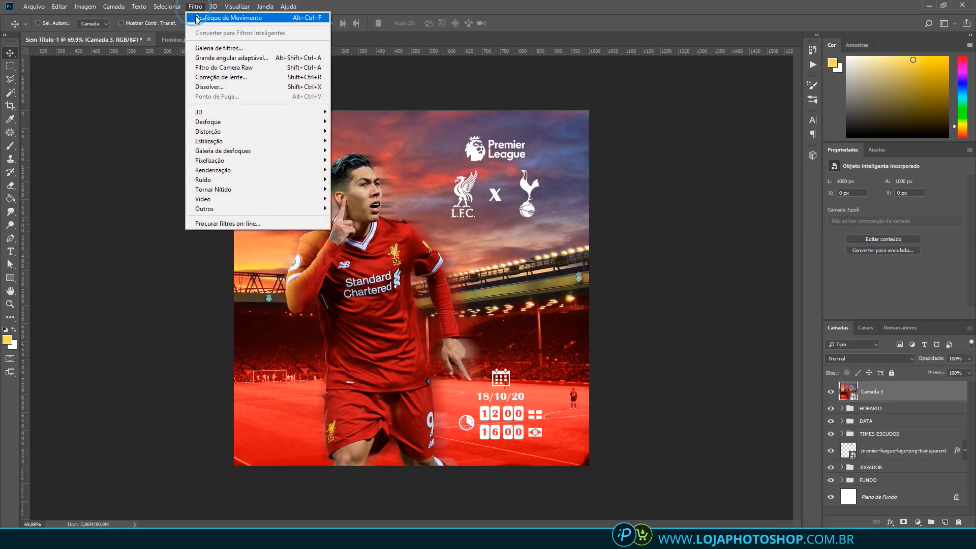
{"action": "key", "text": "shift+ctrl+a"}
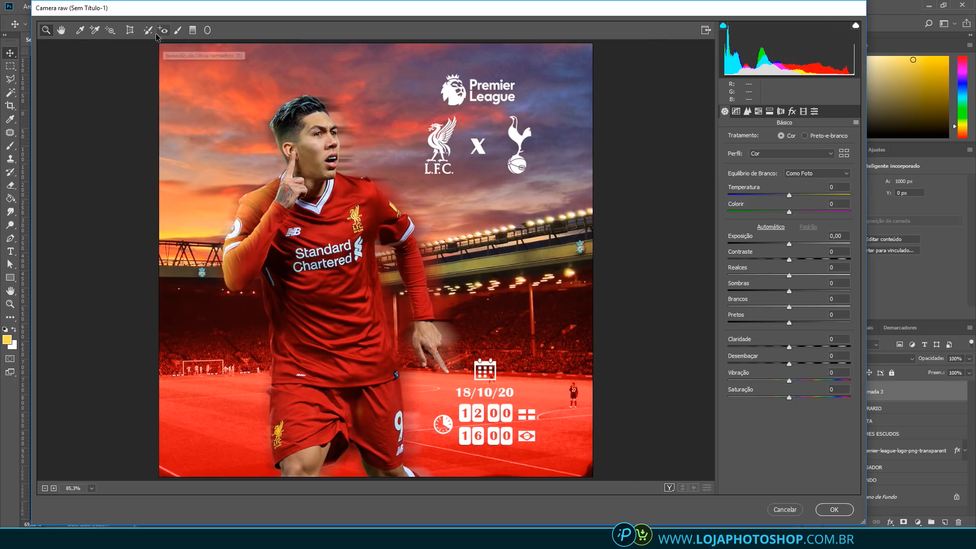
{"action": "left_click", "coordinate": [792, 111]}
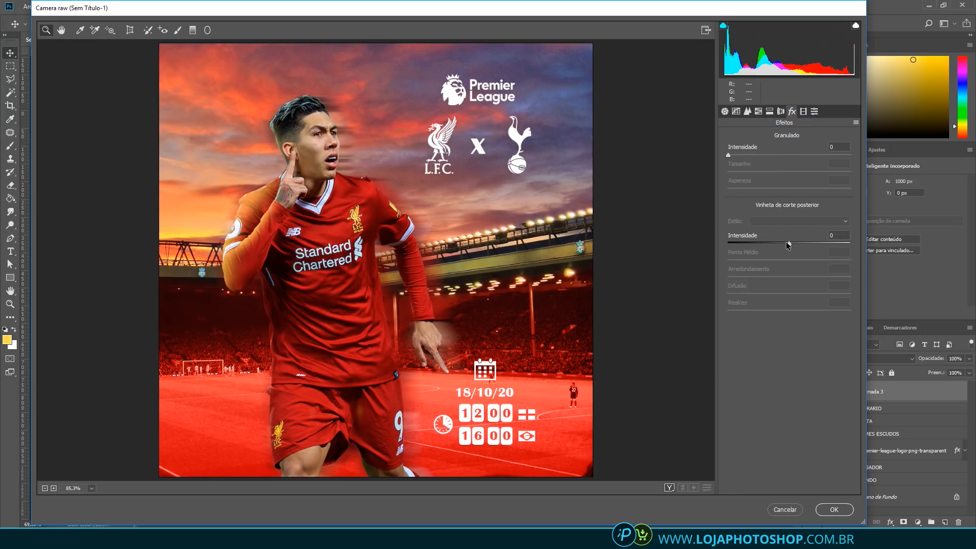
{"action": "left_click_drag", "start_coordinate": [789, 242], "coordinate": [769, 242]}
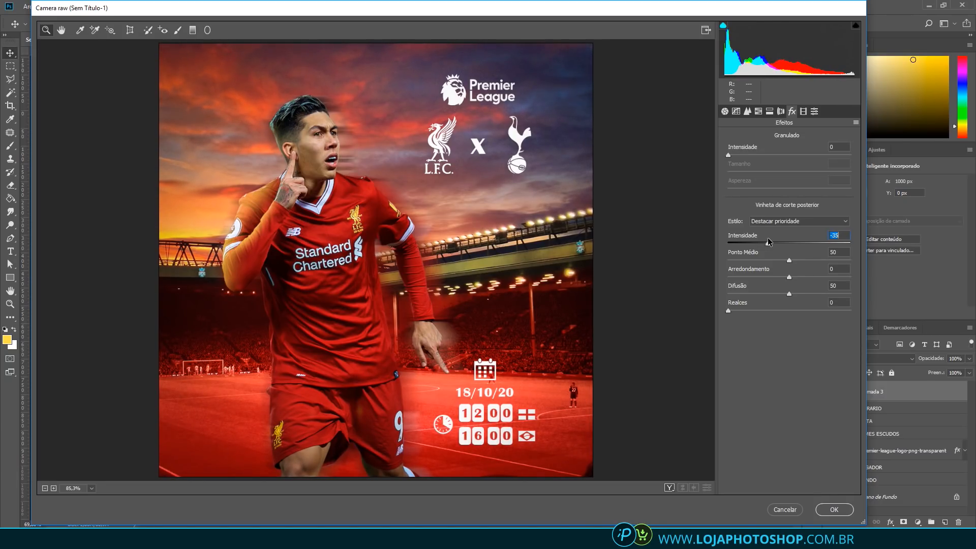
Set the basic Camera Raw adjustments to clarity +23, vibrance +8 and saturation +4
{"action": "left_click", "coordinate": [725, 111]}
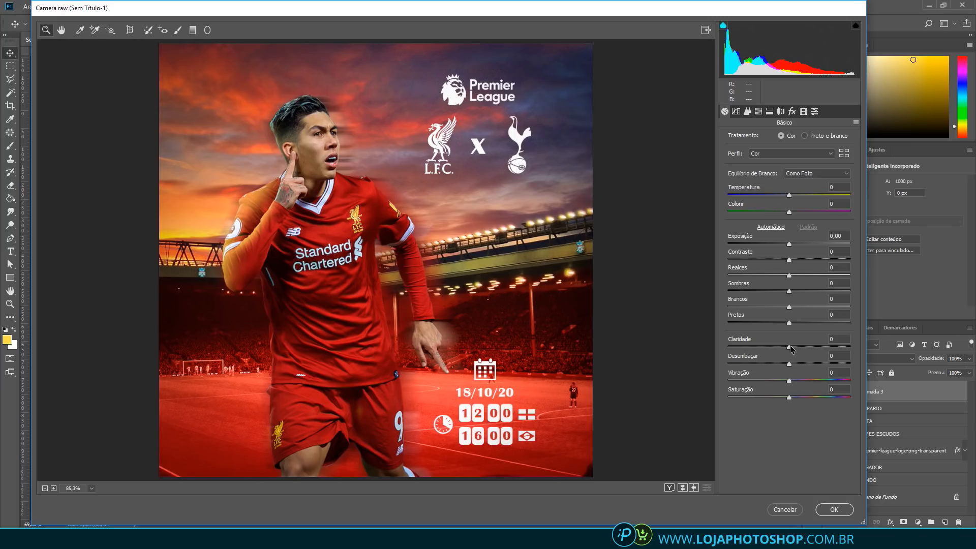
{"action": "left_click_drag", "start_coordinate": [791, 348], "coordinate": [850, 347]}
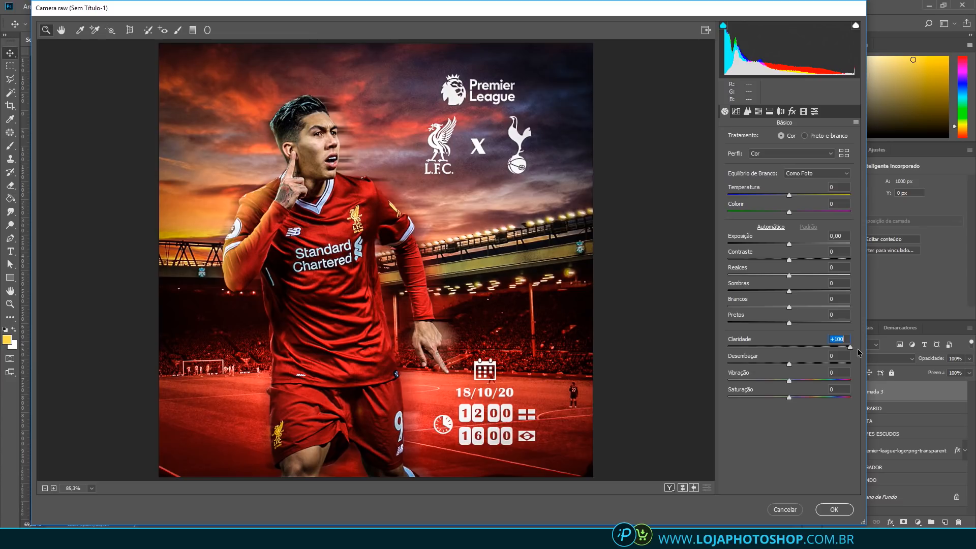
{"action": "left_click_drag", "start_coordinate": [850, 349], "coordinate": [803, 348]}
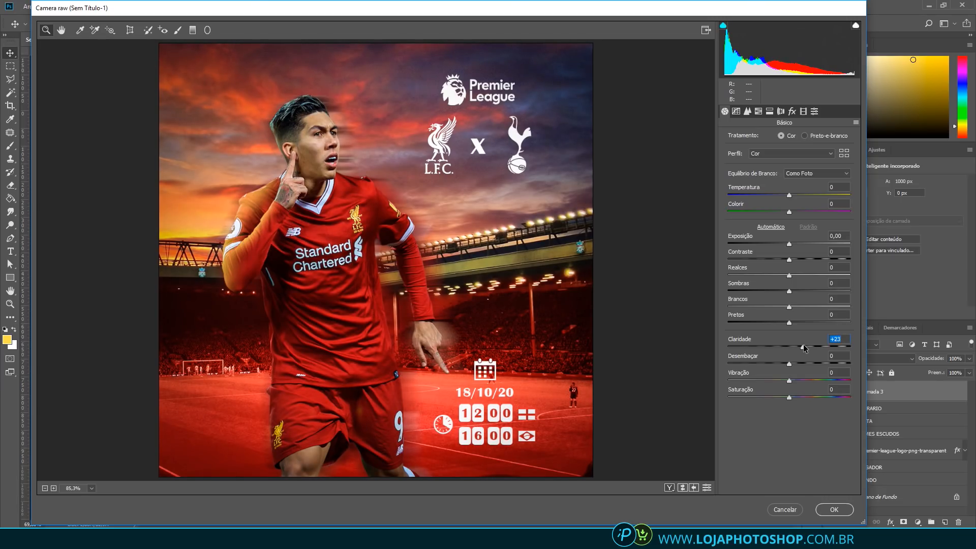
{"action": "mouse_move", "coordinate": [789, 380]}
{"action": "left_mouse_down"}
{"action": "mouse_move", "coordinate": [810, 381]}
{"action": "mouse_move", "coordinate": [785, 382]}
{"action": "mouse_move", "coordinate": [794, 400]}
{"action": "mouse_move", "coordinate": [796, 379]}
{"action": "left_mouse_up"}
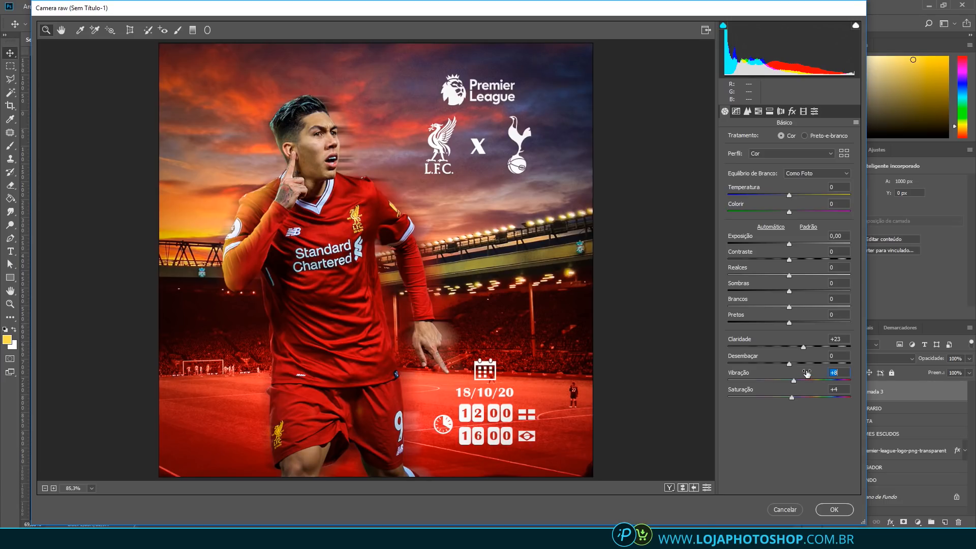
Set shadows and highlights to -10 and temperature and tint to +5, and apply the Camera Raw filter
{"action": "left_click", "coordinate": [790, 292]}
{"action": "mouse_move", "coordinate": [788, 198]}
{"action": "left_mouse_down"}
{"action": "mouse_move", "coordinate": [797, 200]}
{"action": "mouse_move", "coordinate": [773, 200]}
{"action": "mouse_move", "coordinate": [791, 204]}
{"action": "left_mouse_up"}
{"action": "left_click_drag", "start_coordinate": [789, 213], "coordinate": [791, 214]}
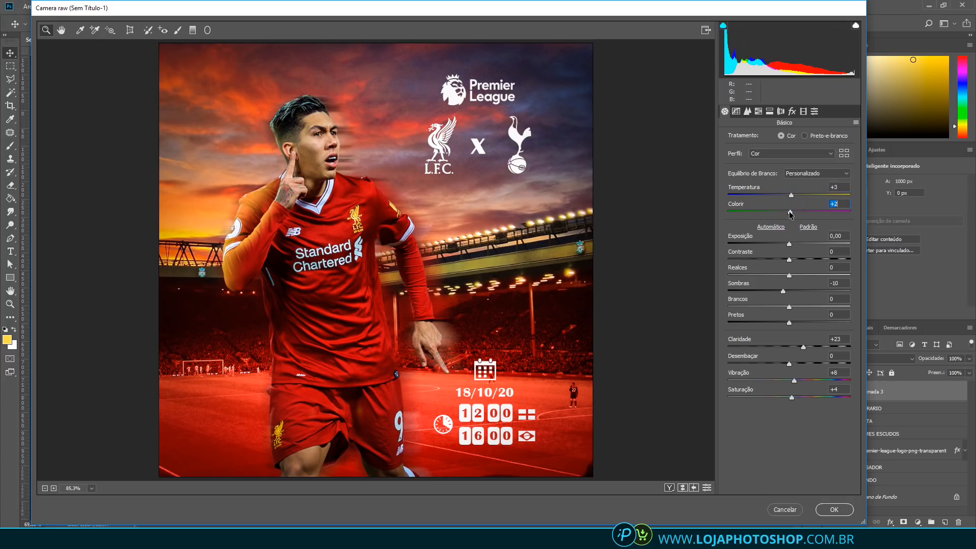
{"action": "mouse_move", "coordinate": [791, 214]}
{"action": "left_mouse_down"}
{"action": "mouse_move", "coordinate": [781, 214]}
{"action": "mouse_move", "coordinate": [801, 212]}
{"action": "mouse_move", "coordinate": [792, 213]}
{"action": "mouse_move", "coordinate": [792, 195]}
{"action": "left_mouse_up"}
{"action": "mouse_move", "coordinate": [789, 275]}
{"action": "left_mouse_down"}
{"action": "mouse_move", "coordinate": [773, 275]}
{"action": "mouse_move", "coordinate": [782, 276]}
{"action": "left_mouse_up"}
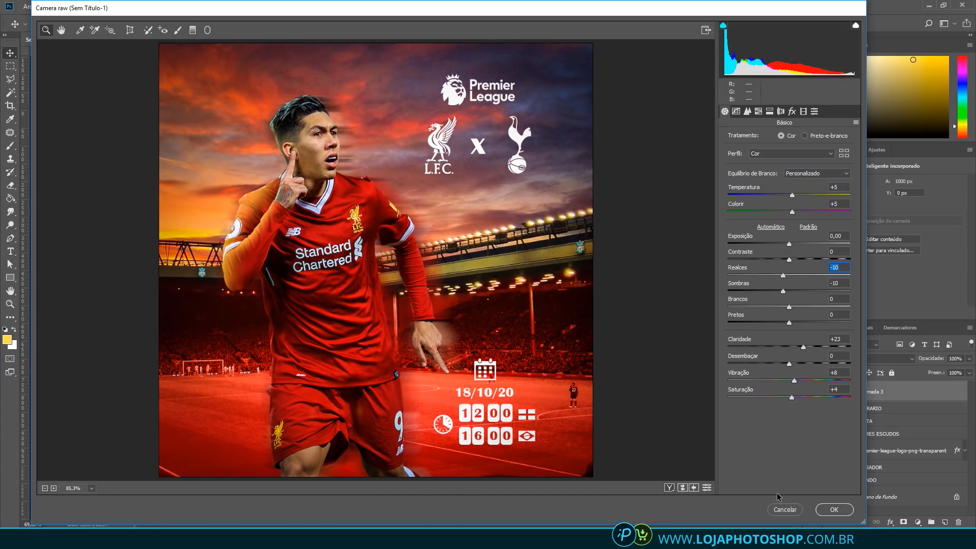
{"action": "left_click", "coordinate": [834, 510]}
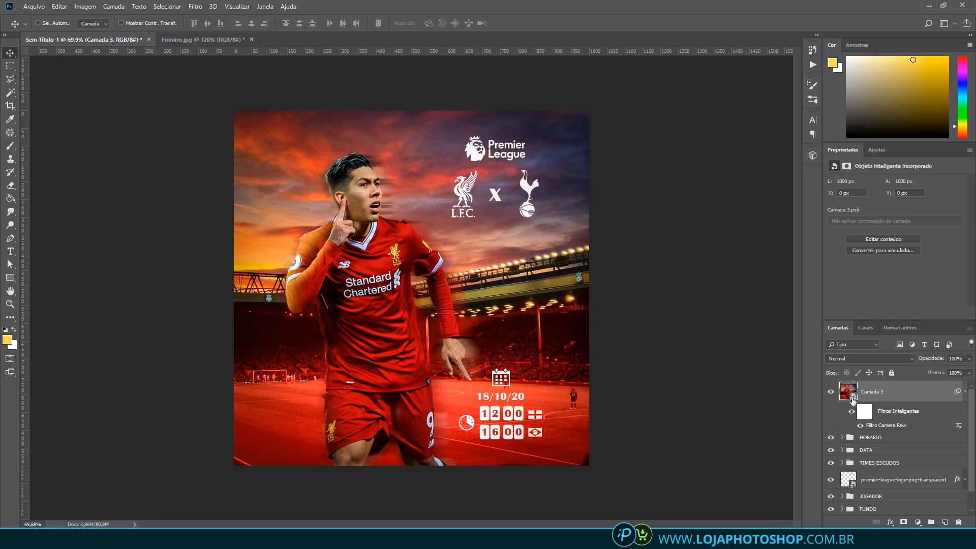
Compare the banner with and without the smart filter, and review its Camera Raw settings
{"action": "left_click", "coordinate": [851, 411]}
{"action": "left_click", "coordinate": [851, 411]}
{"action": "left_click", "coordinate": [846, 412]}
{"action": "left_click", "coordinate": [851, 411]}
{"action": "double_click", "coordinate": [881, 425]}
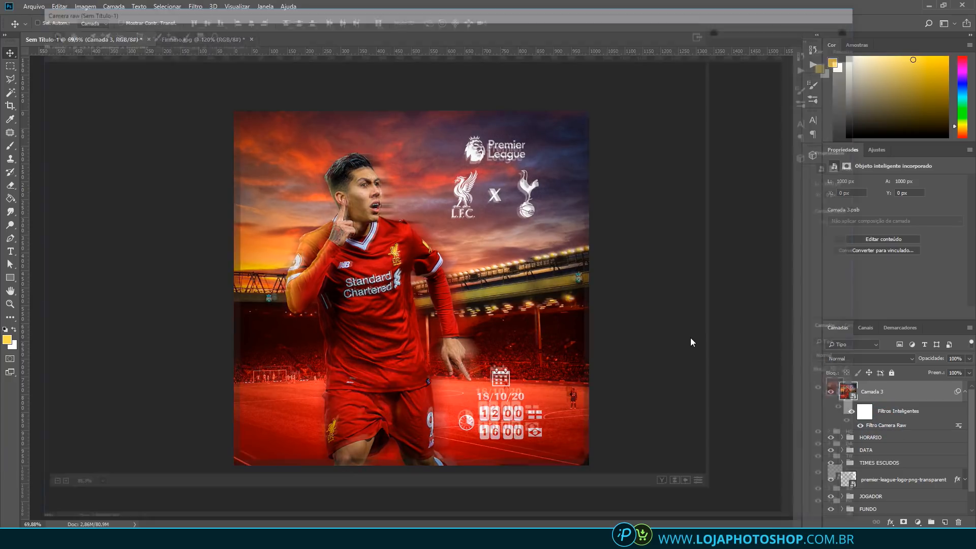
{"action": "left_click", "coordinate": [834, 509]}
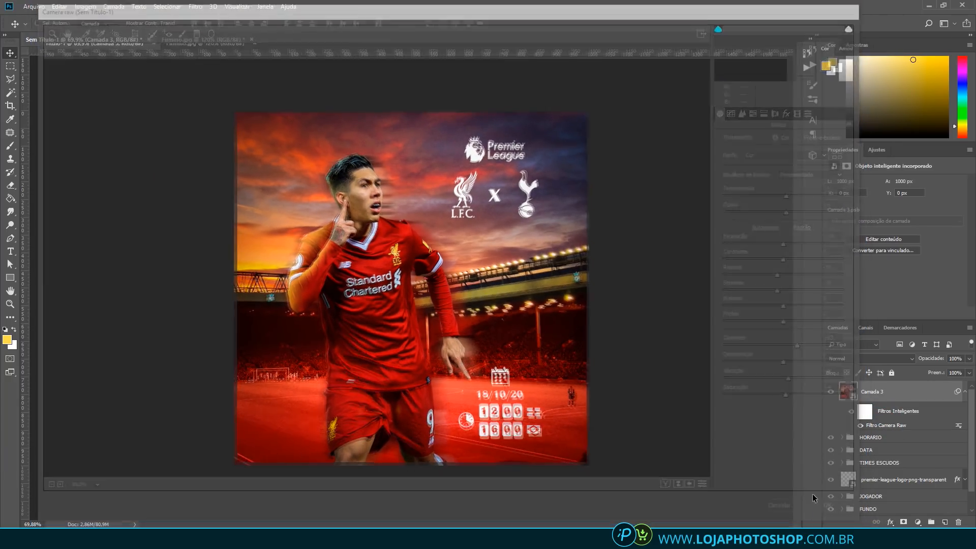